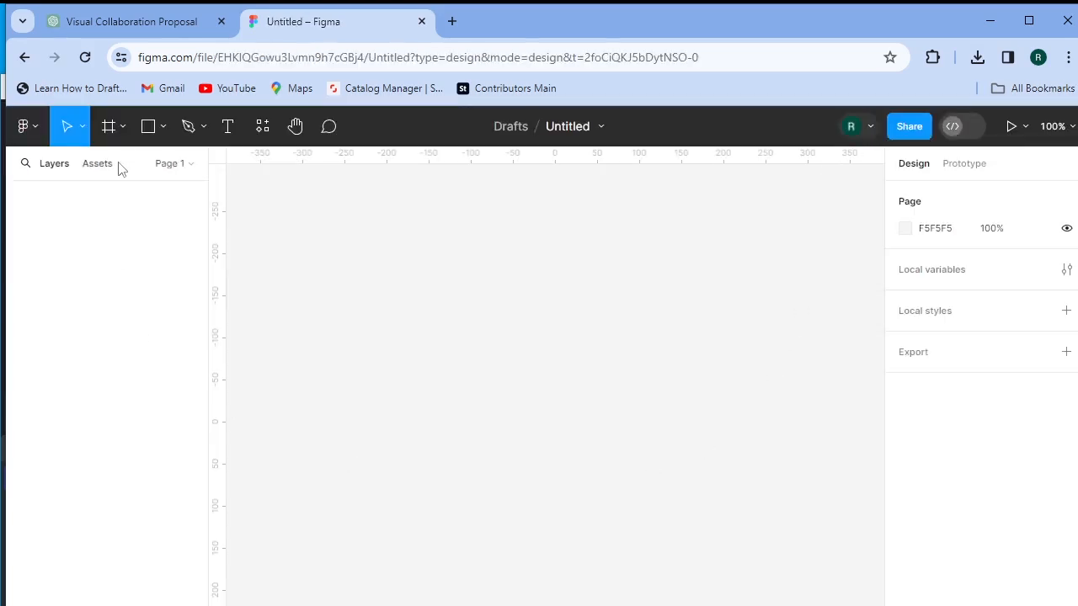
- Create a 1280 × 720 frame named TV - 1 from the Desktop TV preset
{"action": "left_click", "coordinate": [110, 128]}
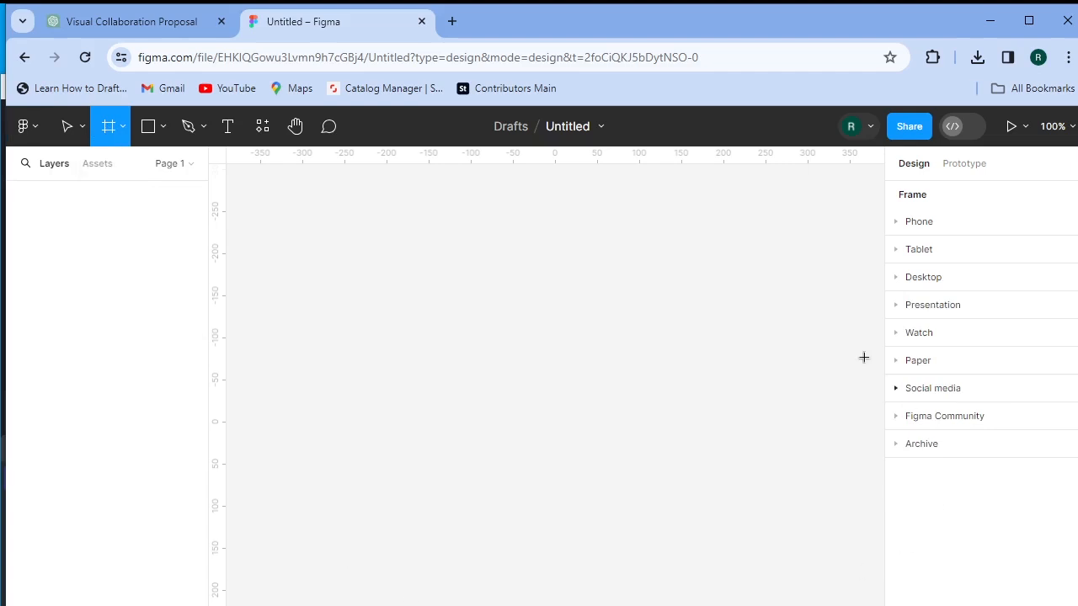
{"action": "left_click", "coordinate": [916, 287]}
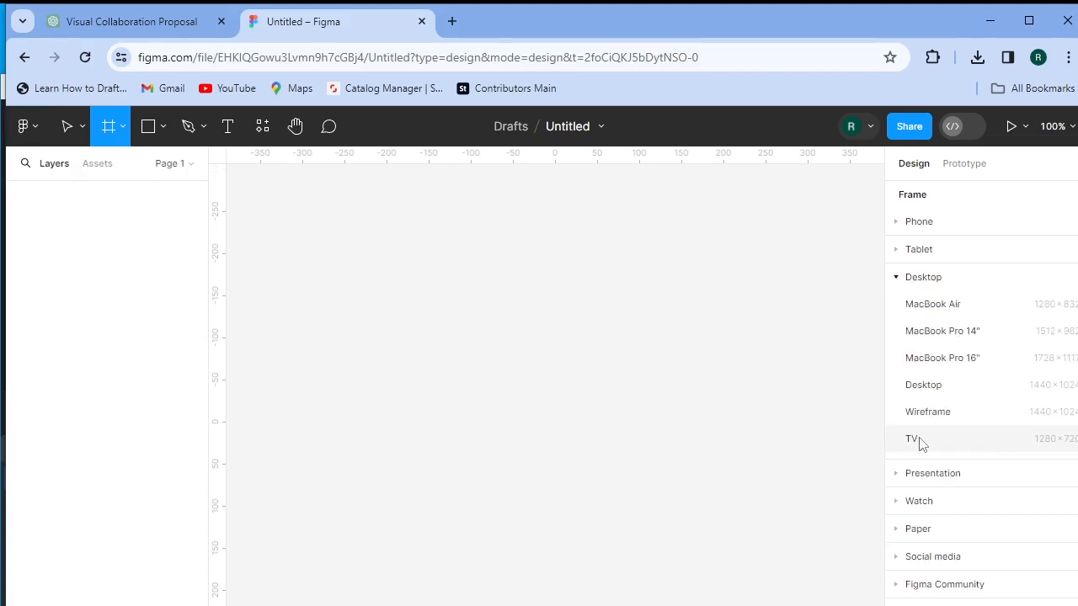
{"action": "left_click", "coordinate": [987, 447]}
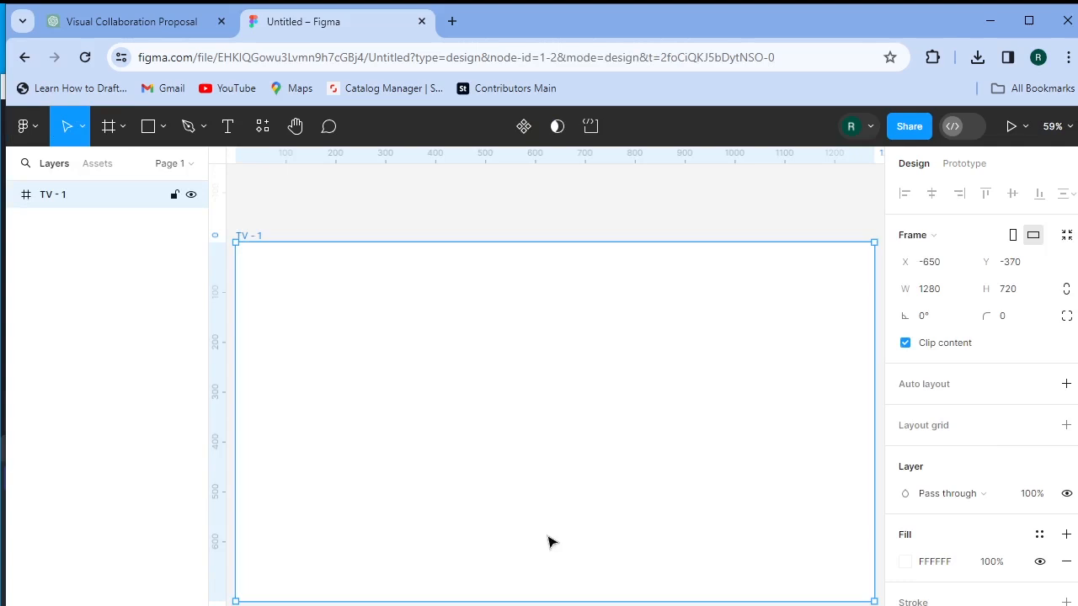
{"action": "scroll", "coordinate": [612, 448], "scroll_direction": "down", "scroll_amount": 4}
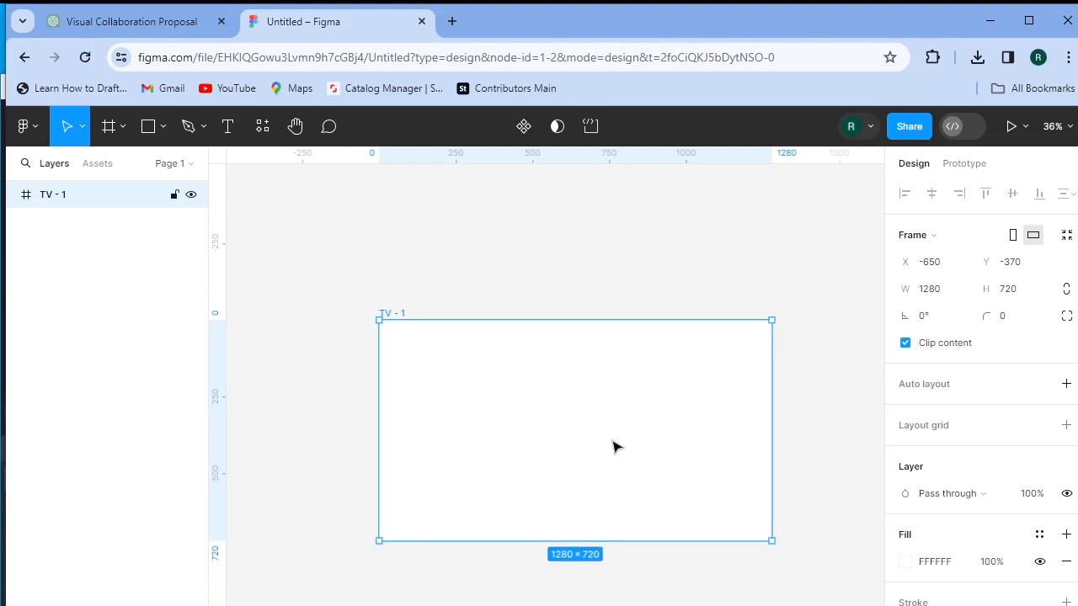
{"action": "left_click_drag", "start_coordinate": [614, 438], "coordinate": [580, 380]}
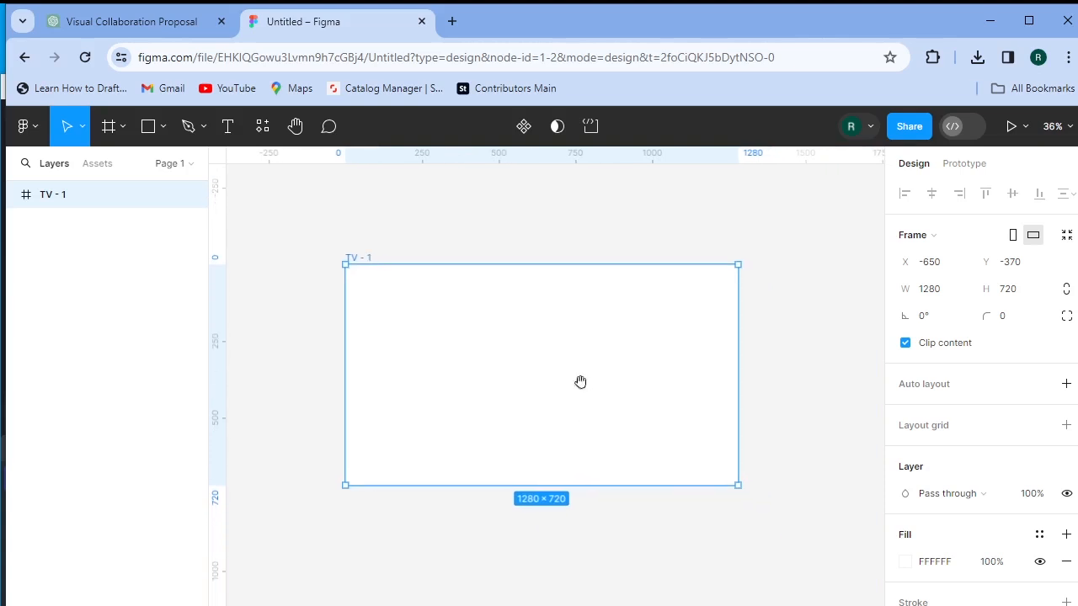
- Draw a large circle, Ellipse 1, over the frame and enlarge it well beyond it
{"action": "left_click", "coordinate": [162, 127]}
{"action": "left_click", "coordinate": [158, 225]}
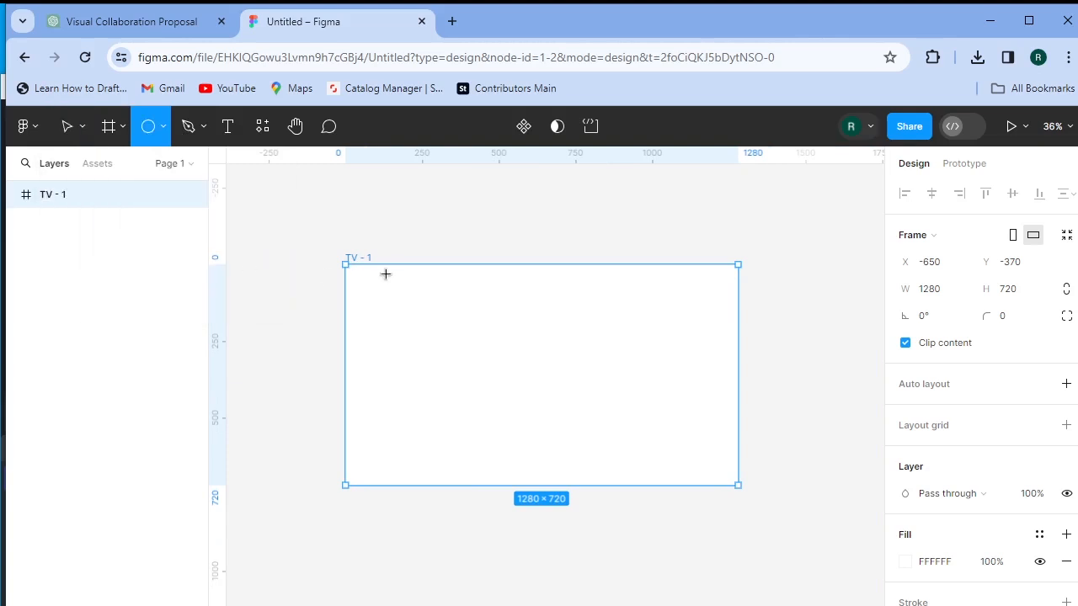
{"action": "left_click_drag", "start_coordinate": [509, 349], "coordinate": [694, 557]}
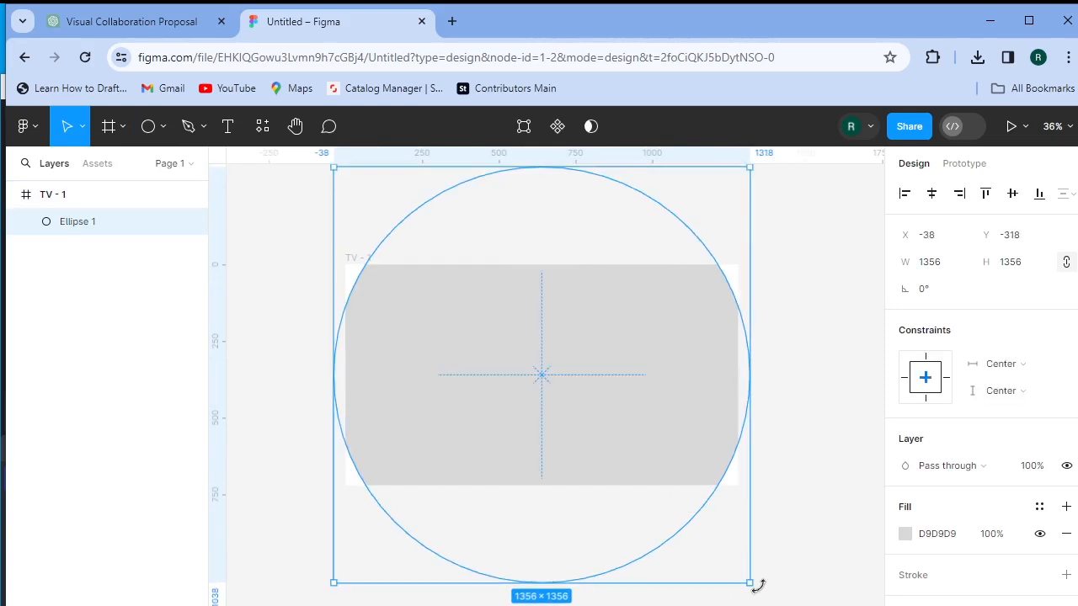
{"action": "left_click_drag", "start_coordinate": [749, 582], "coordinate": [774, 603]}
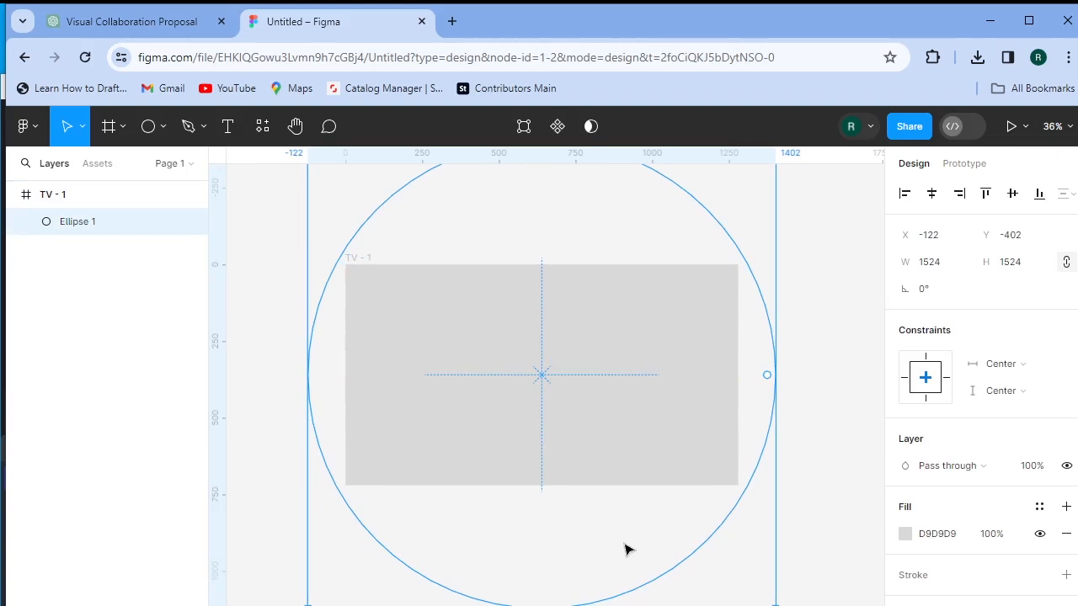
- Move Ellipse 1 out to the right of the TV - 1 frame
{"action": "scroll", "coordinate": [630, 546], "scroll_direction": "down", "scroll_amount": 5}
{"action": "left_click_drag", "start_coordinate": [825, 525], "coordinate": [652, 452]}
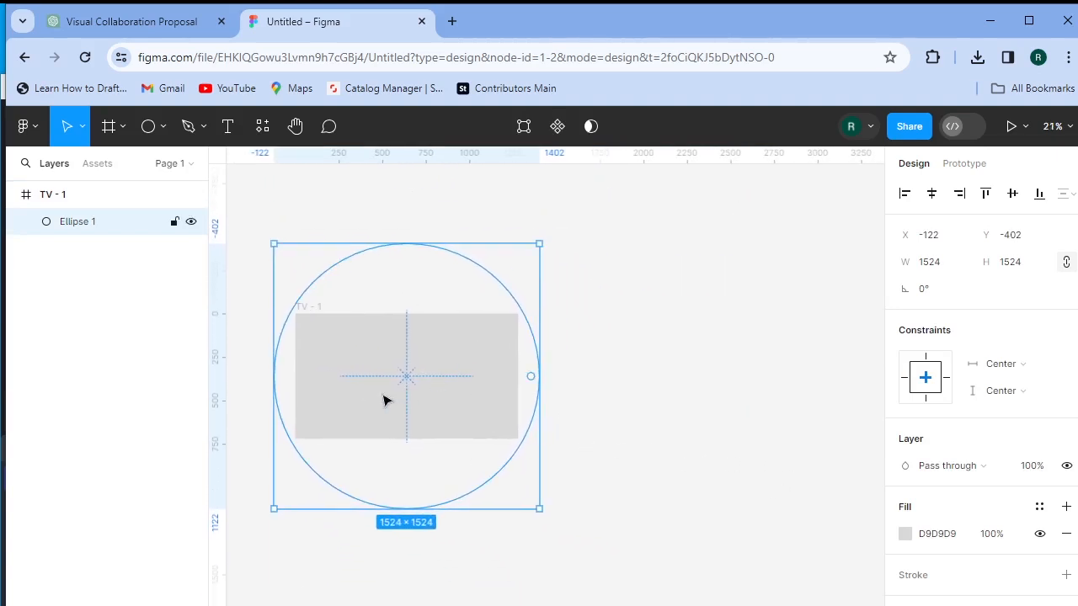
{"action": "left_click", "coordinate": [691, 368]}
{"action": "left_click", "coordinate": [389, 348]}
{"action": "left_click", "coordinate": [391, 354]}
{"action": "left_click_drag", "start_coordinate": [421, 376], "coordinate": [702, 397]}
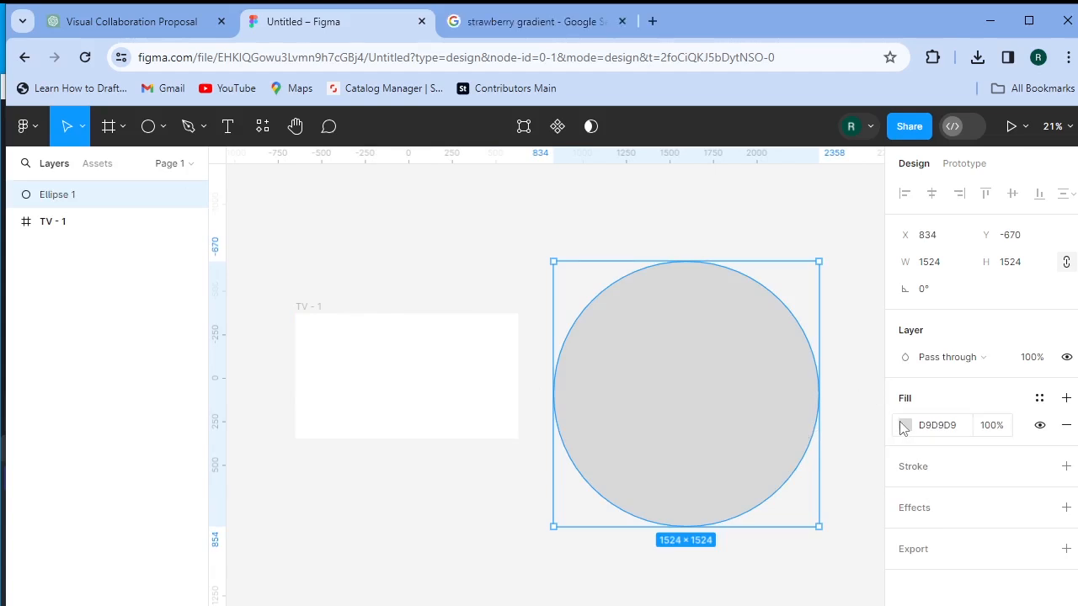
- Change Ellipse 1's fill to a radial gradient
{"action": "left_click", "coordinate": [903, 425]}
{"action": "left_click", "coordinate": [725, 197]}
{"action": "left_click", "coordinate": [719, 233]}
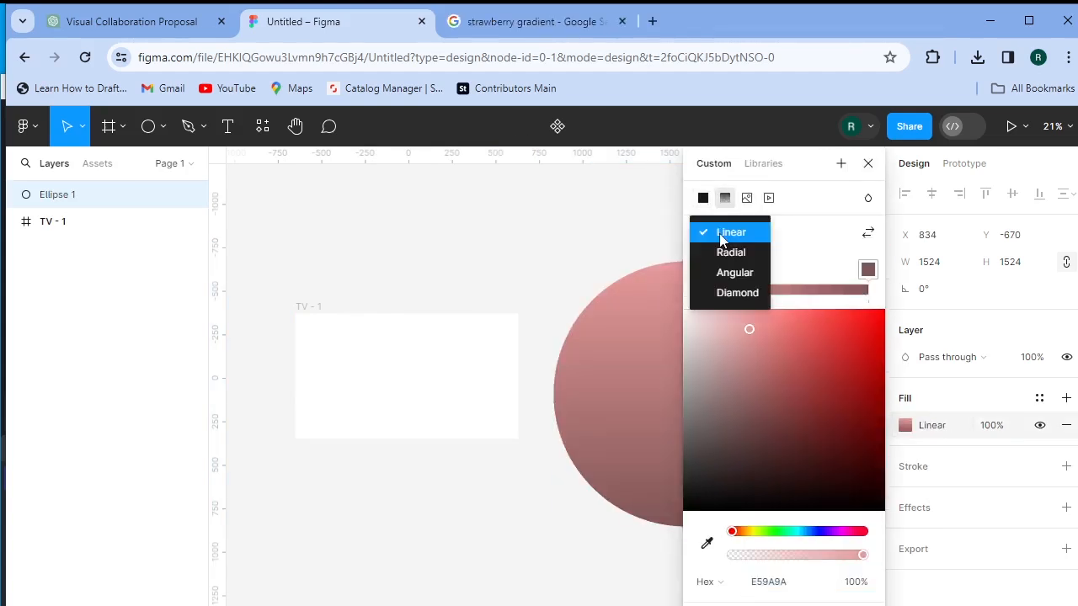
{"action": "left_click", "coordinate": [723, 253]}
- Set the gradient stops to a pale pink (FFE3E3) centre and salmon-pink edge
{"action": "left_click_drag", "start_coordinate": [750, 325], "coordinate": [754, 305]}
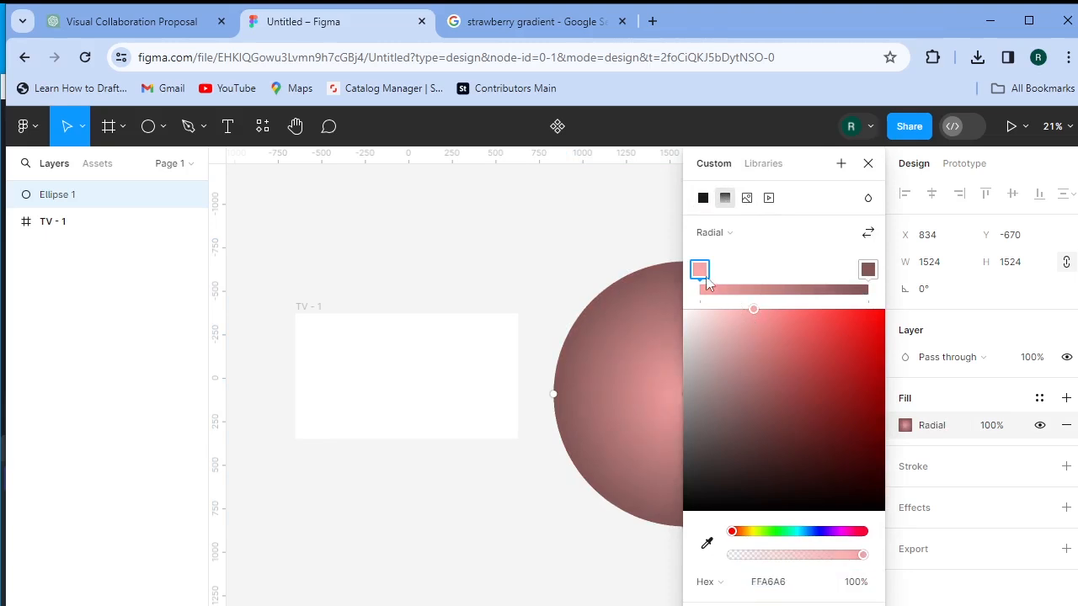
{"action": "mouse_move", "coordinate": [731, 531]}
{"action": "left_mouse_down"}
{"action": "mouse_move", "coordinate": [741, 539]}
{"action": "mouse_move", "coordinate": [724, 550]}
{"action": "left_mouse_up"}
{"action": "left_click_drag", "start_coordinate": [753, 308], "coordinate": [726, 309]}
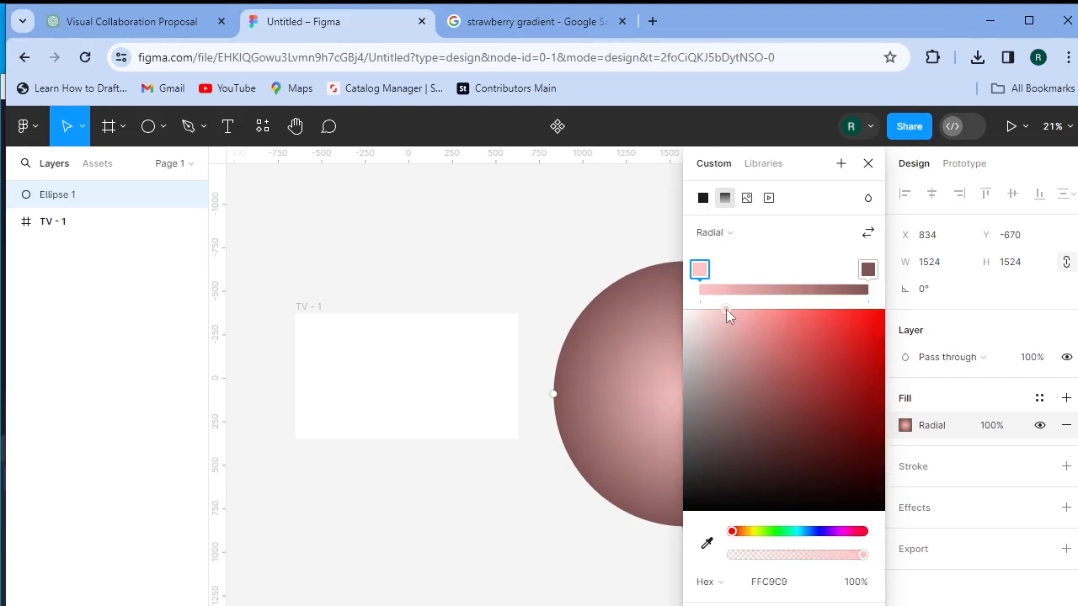
{"action": "left_click", "coordinate": [868, 271]}
{"action": "left_click_drag", "start_coordinate": [761, 357], "coordinate": [705, 310]}
{"action": "left_click", "coordinate": [701, 271]}
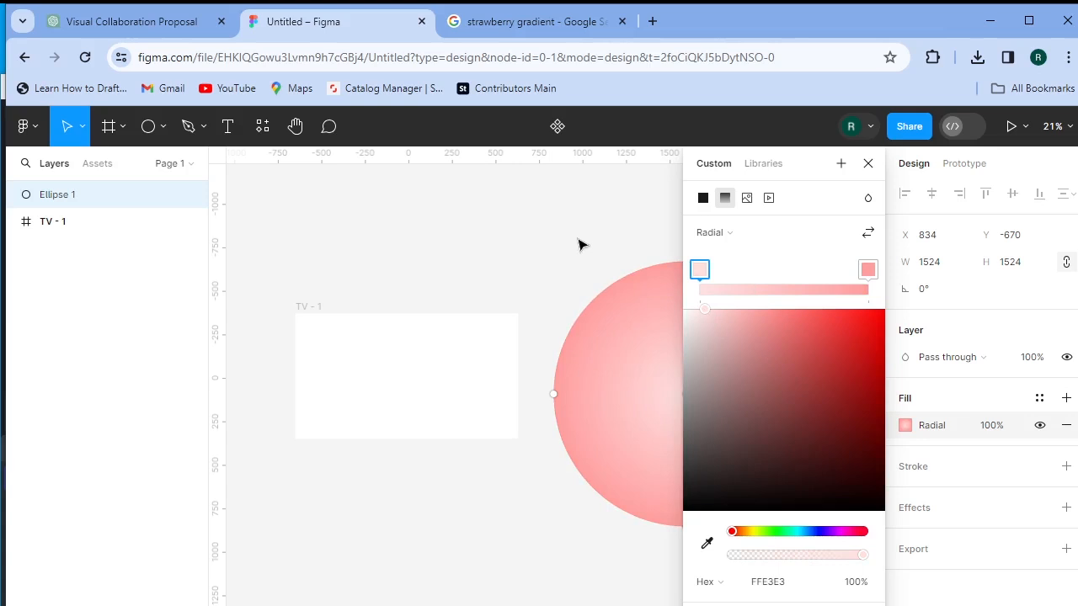
{"action": "left_click_drag", "start_coordinate": [798, 173], "coordinate": [963, 176]}
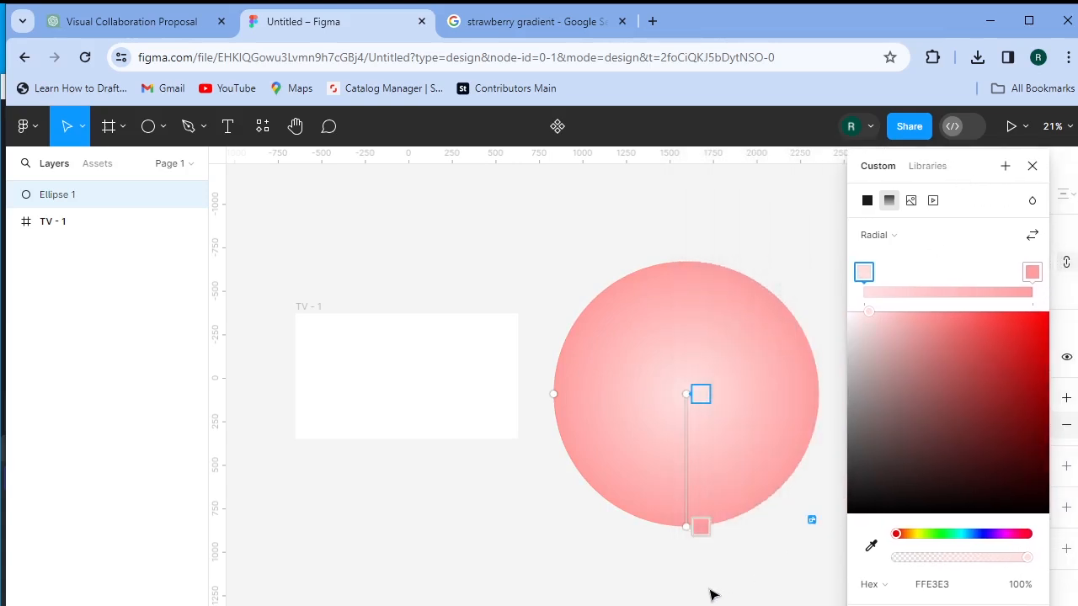
{"action": "left_click", "coordinate": [1033, 169]}
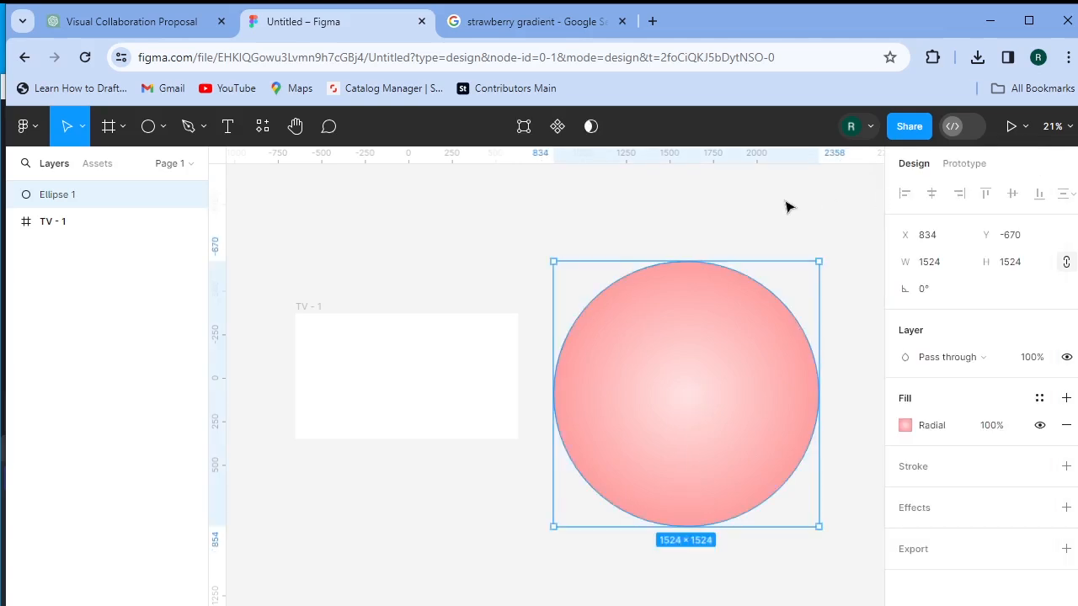
{"action": "left_click", "coordinate": [768, 280]}
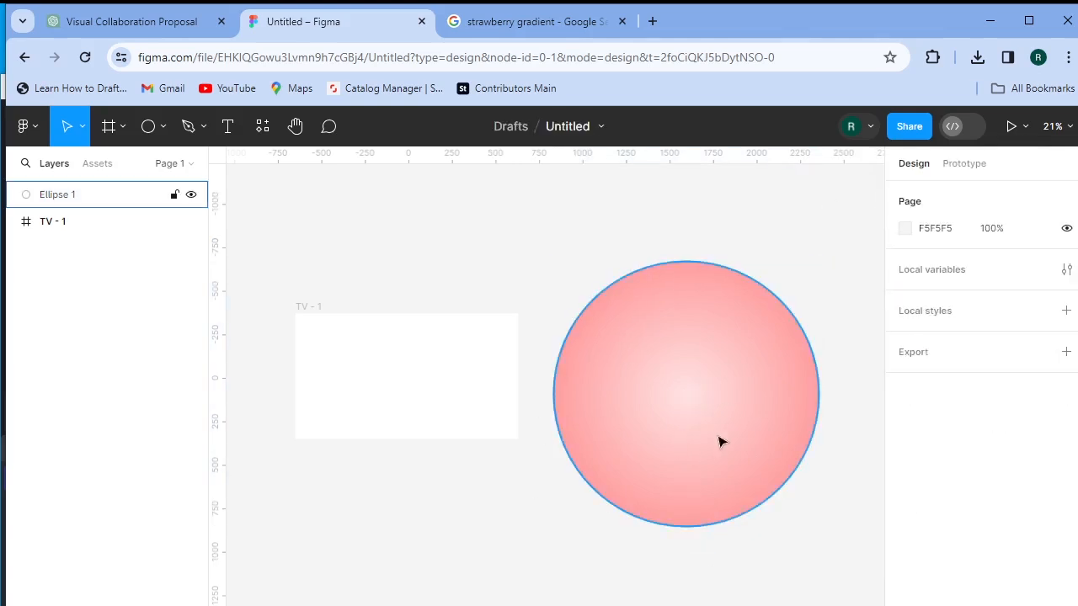
- Alt-drag the pink circle downward twice, creating Ellipse 2 and Ellipse 3 beneath it
{"action": "scroll", "coordinate": [672, 420], "scroll_direction": "down", "scroll_amount": 1}
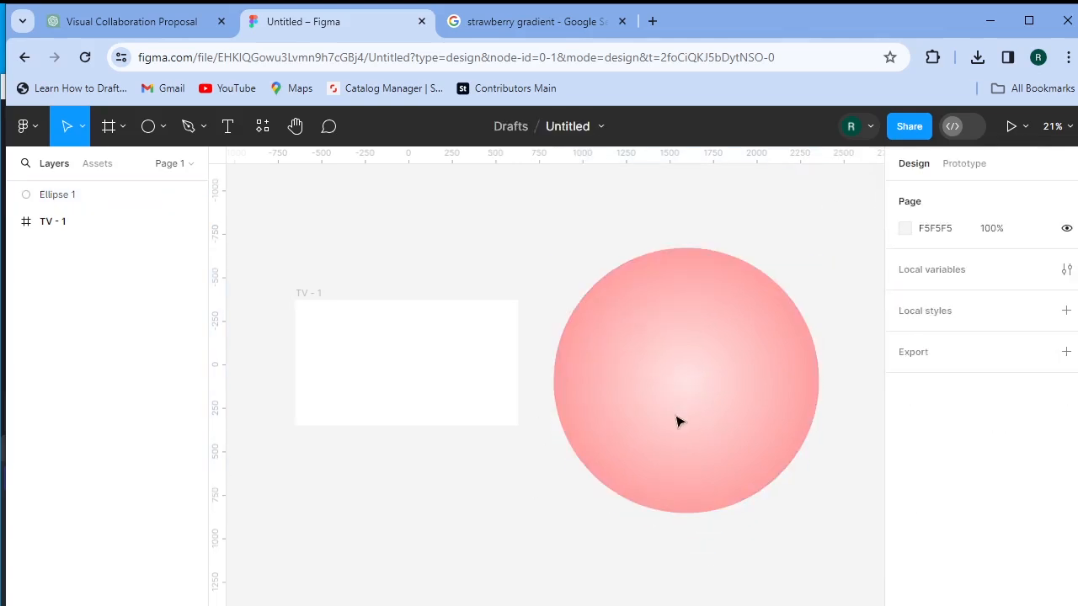
{"action": "scroll", "coordinate": [674, 421], "scroll_direction": "down", "scroll_amount": 3, "text": "ctrl"}
{"action": "scroll", "coordinate": [705, 489], "scroll_direction": "down", "scroll_amount": 3}
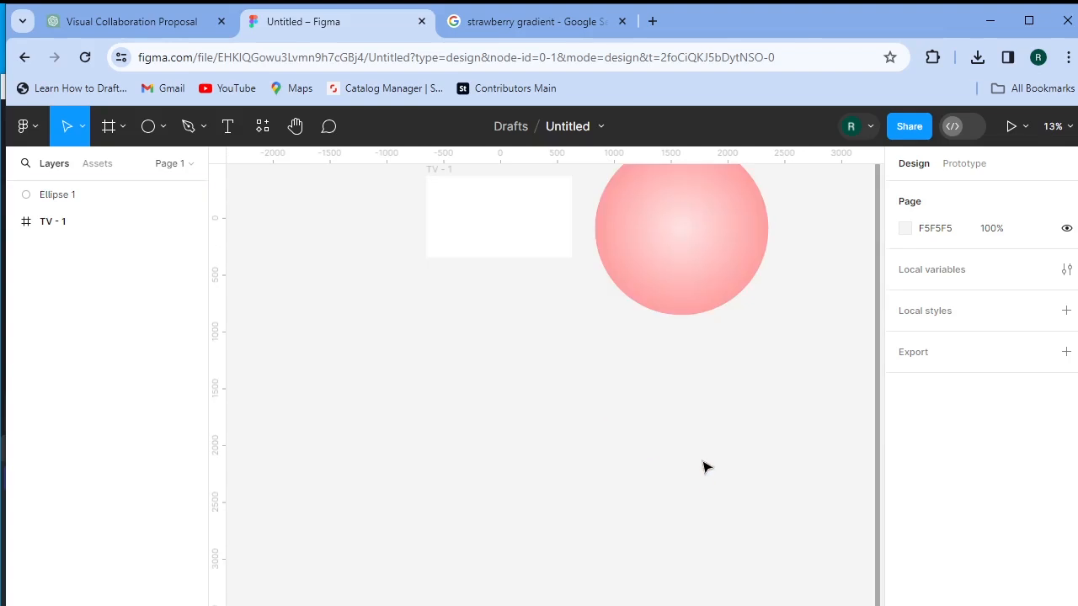
{"action": "scroll", "coordinate": [705, 466], "scroll_direction": "up", "scroll_amount": 1}
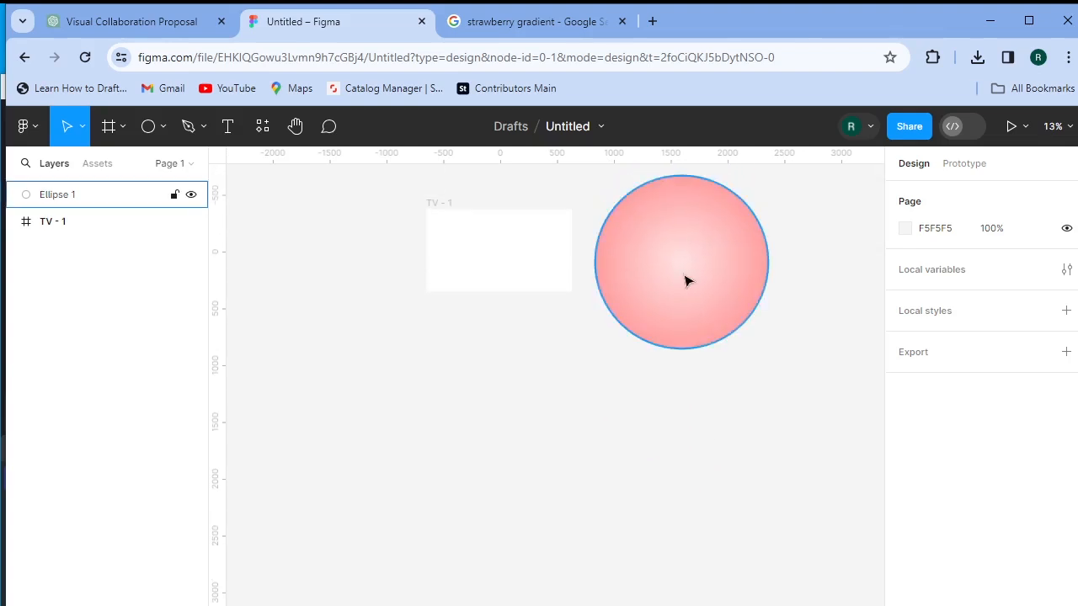
{"action": "left_click", "coordinate": [686, 281]}
{"action": "left_click_drag", "start_coordinate": [687, 293], "coordinate": [687, 472], "text": "alt"}
{"action": "scroll", "coordinate": [687, 438], "scroll_direction": "down", "scroll_amount": 2}
{"action": "left_click_drag", "start_coordinate": [688, 406], "coordinate": [686, 558], "text": "alt"}
{"action": "left_click", "coordinate": [712, 374]}
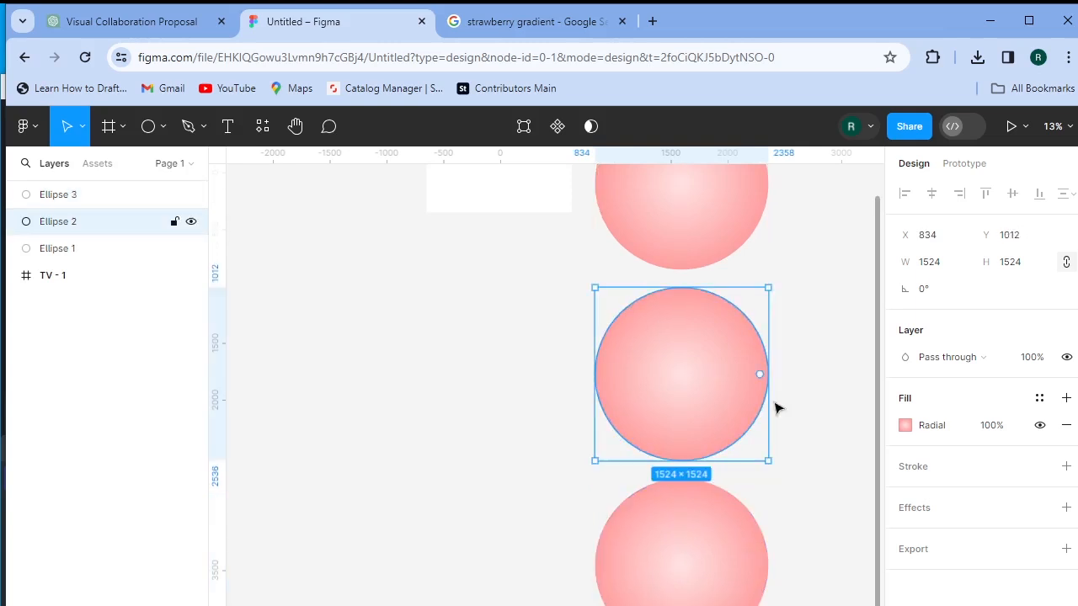
- Recolour Ellipse 2's stops to saturated orange and pale pink, then flip the gradient
{"action": "left_click", "coordinate": [904, 427]}
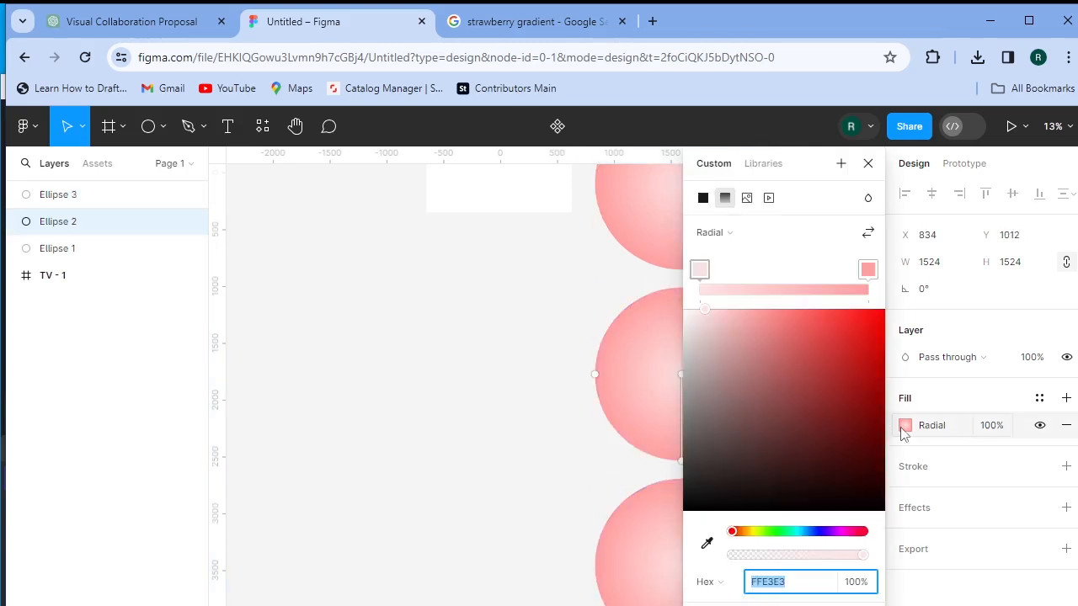
{"action": "mouse_move", "coordinate": [754, 535]}
{"action": "left_mouse_down"}
{"action": "mouse_move", "coordinate": [734, 553]}
{"action": "mouse_move", "coordinate": [745, 553]}
{"action": "left_mouse_up"}
{"action": "left_click_drag", "start_coordinate": [807, 320], "coordinate": [697, 308]}
{"action": "left_click", "coordinate": [868, 270]}
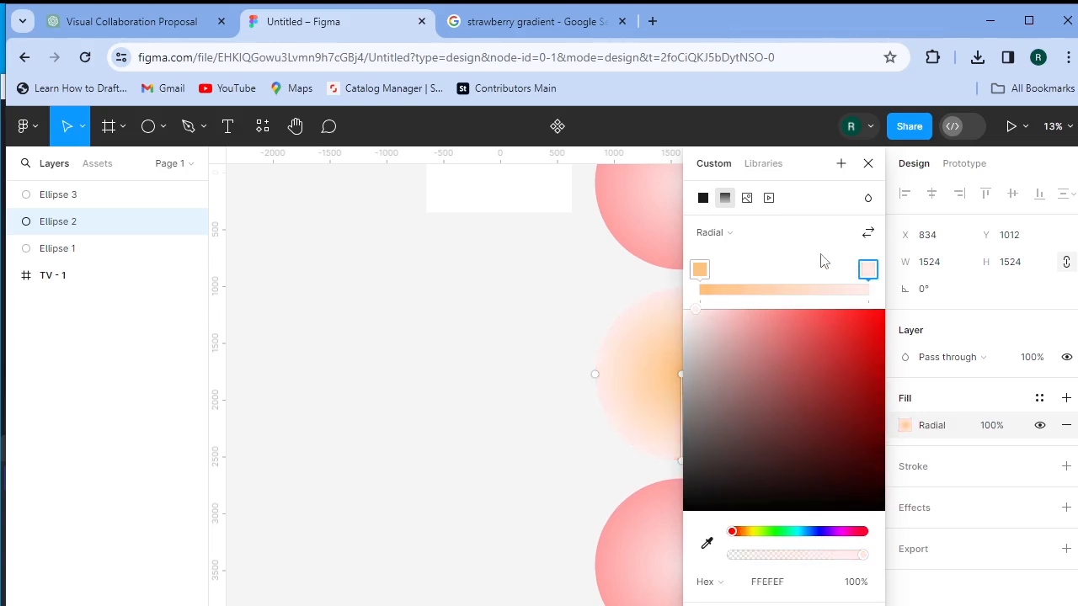
{"action": "left_click", "coordinate": [868, 235]}
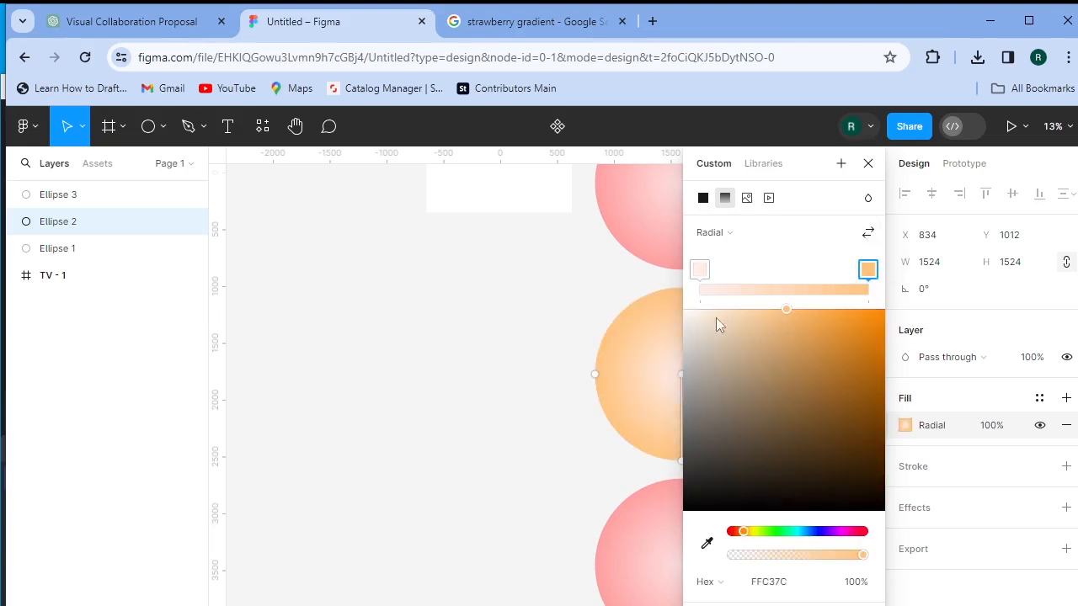
- Tint the centre stop cream (FFF3E1), keeping light orange edges
{"action": "left_click", "coordinate": [699, 269]}
{"action": "left_click_drag", "start_coordinate": [693, 320], "coordinate": [664, 307]}
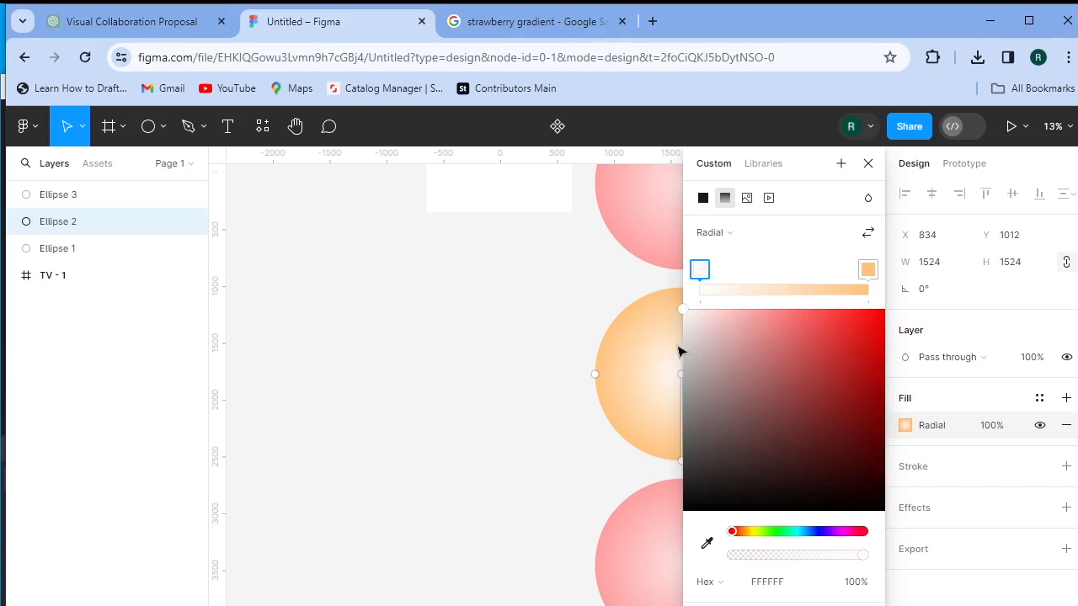
{"action": "left_click", "coordinate": [868, 269]}
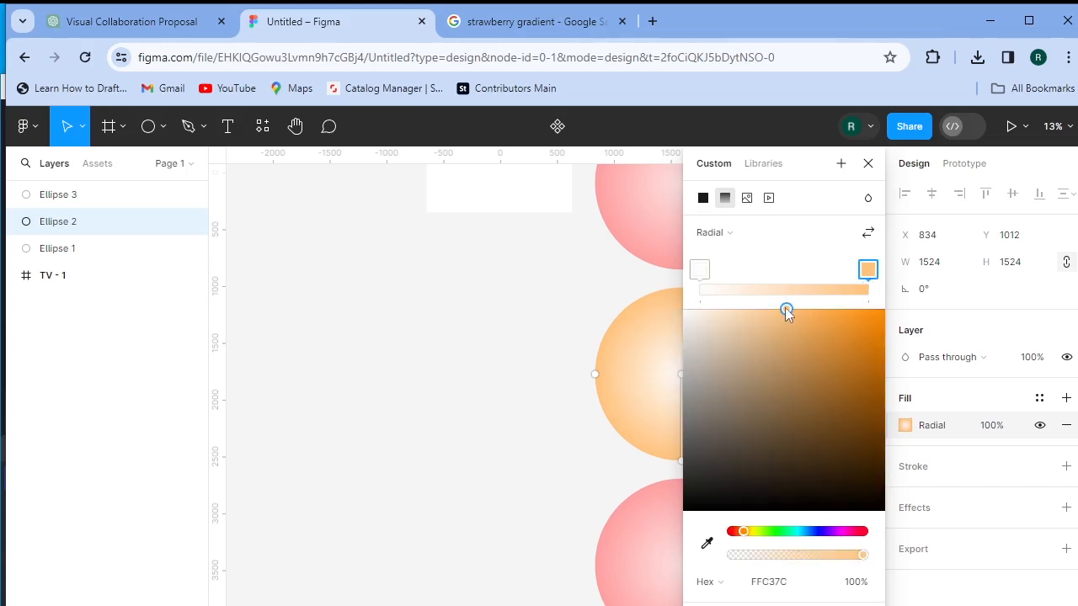
{"action": "left_click", "coordinate": [698, 269]}
{"action": "left_click_drag", "start_coordinate": [736, 531], "coordinate": [748, 538]}
{"action": "left_click_drag", "start_coordinate": [684, 310], "coordinate": [707, 309]}
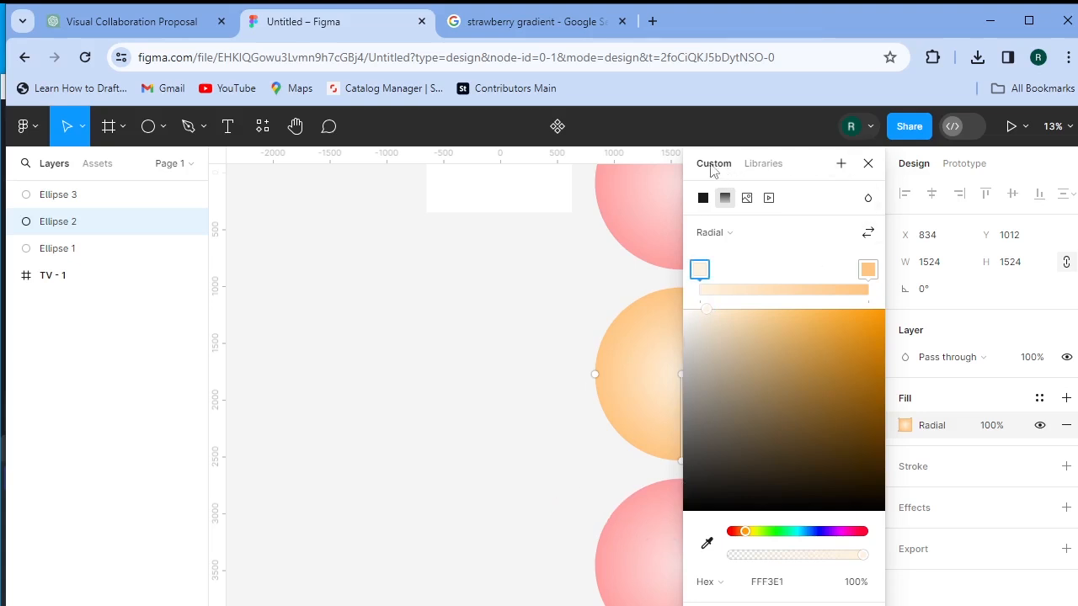
{"action": "left_click_drag", "start_coordinate": [713, 172], "coordinate": [870, 179]}
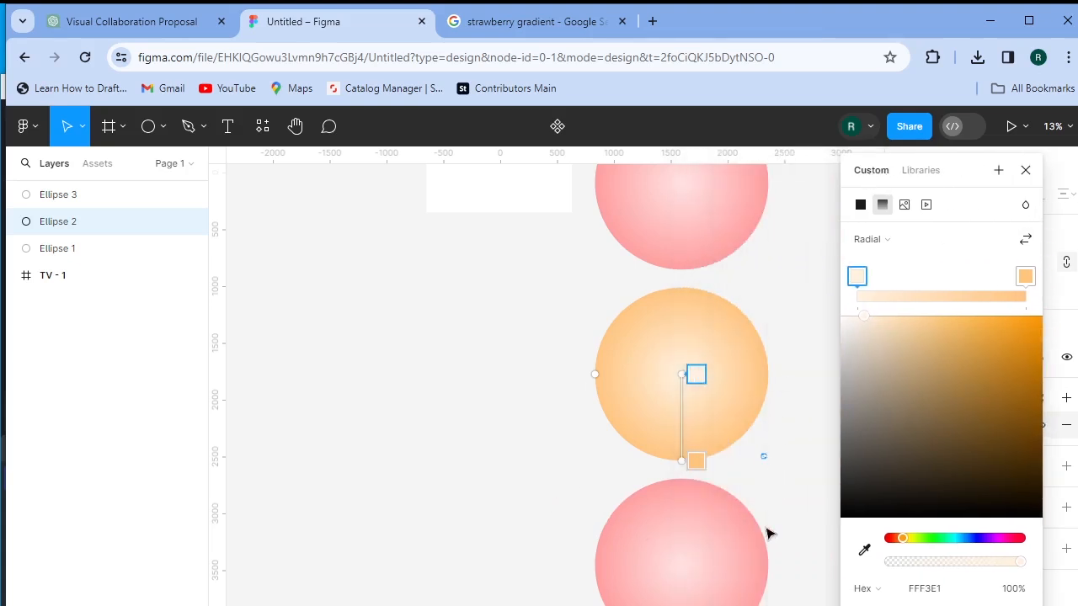
{"action": "left_click", "coordinate": [731, 354]}
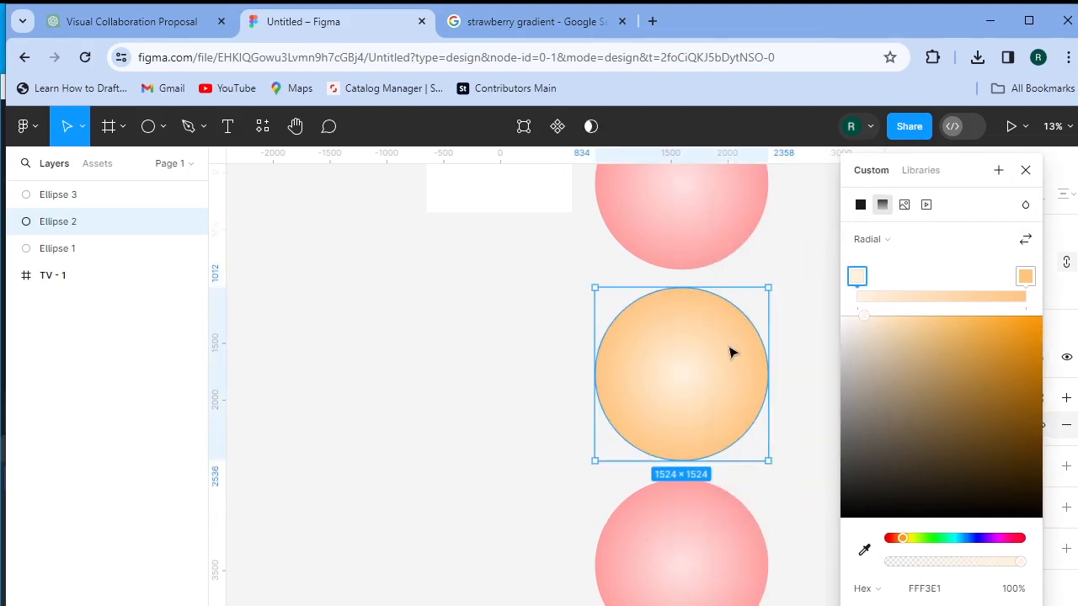
{"action": "left_click", "coordinate": [783, 512]}
{"action": "left_click", "coordinate": [720, 579]}
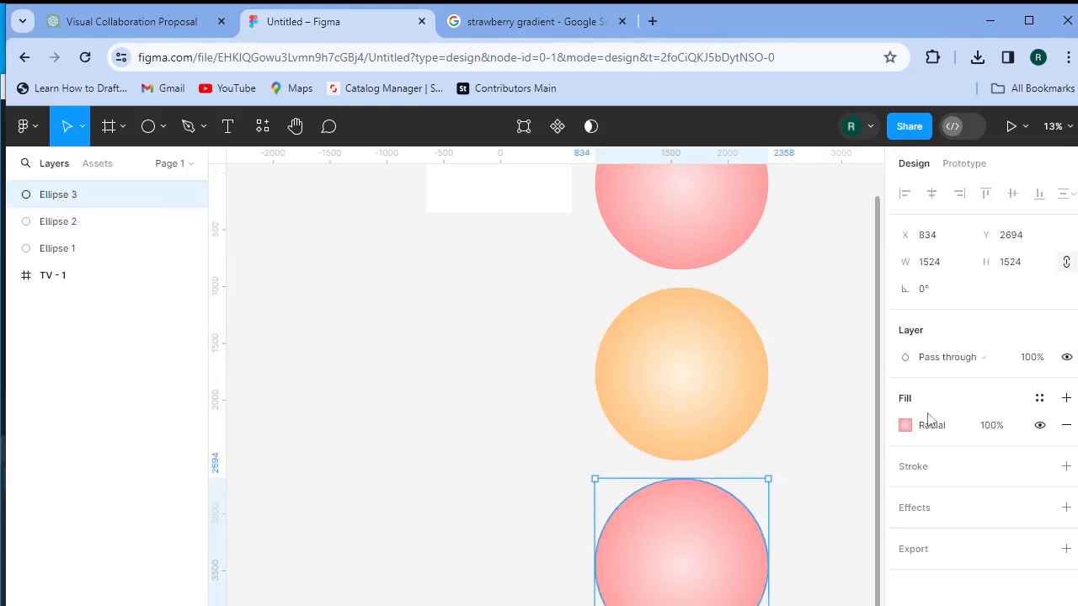
- Turn Ellipse 3's gradient from pink to a white centre and light sky-blue edge
{"action": "left_click", "coordinate": [906, 426]}
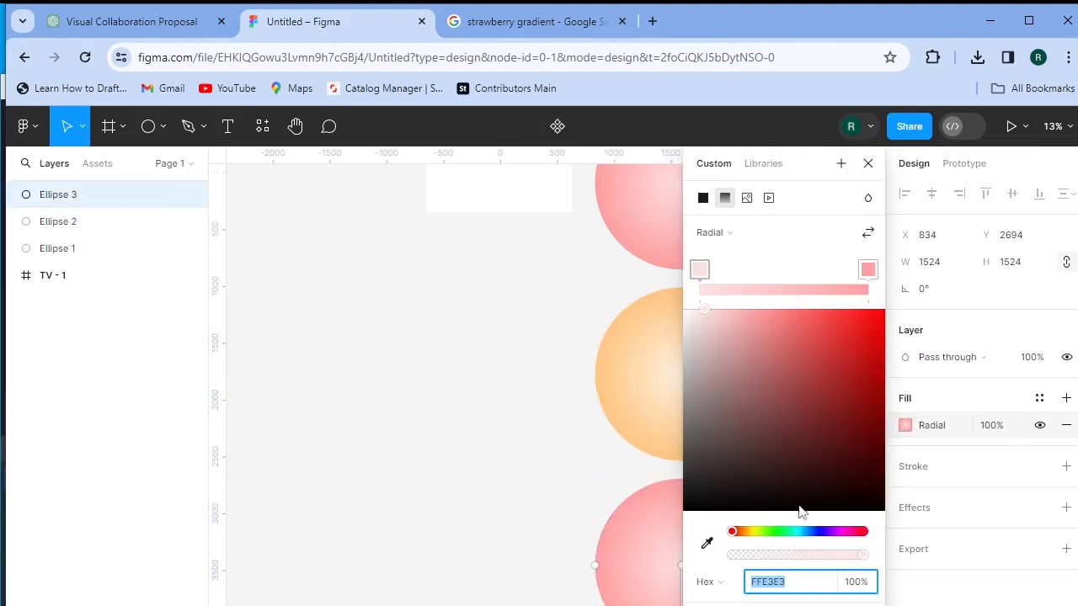
{"action": "left_click_drag", "start_coordinate": [775, 531], "coordinate": [799, 532]}
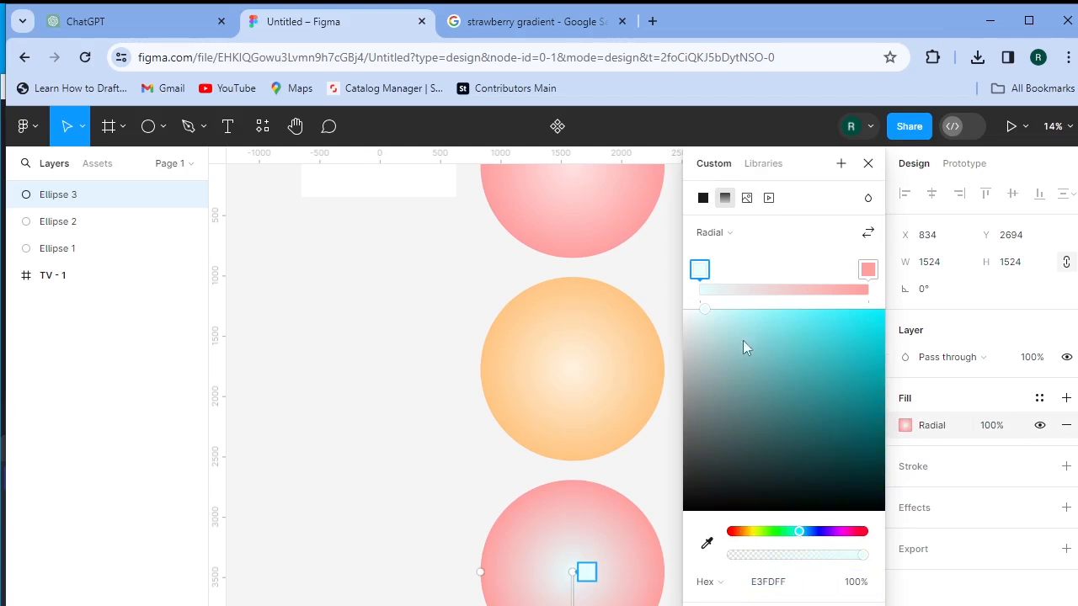
{"action": "left_click", "coordinate": [737, 309]}
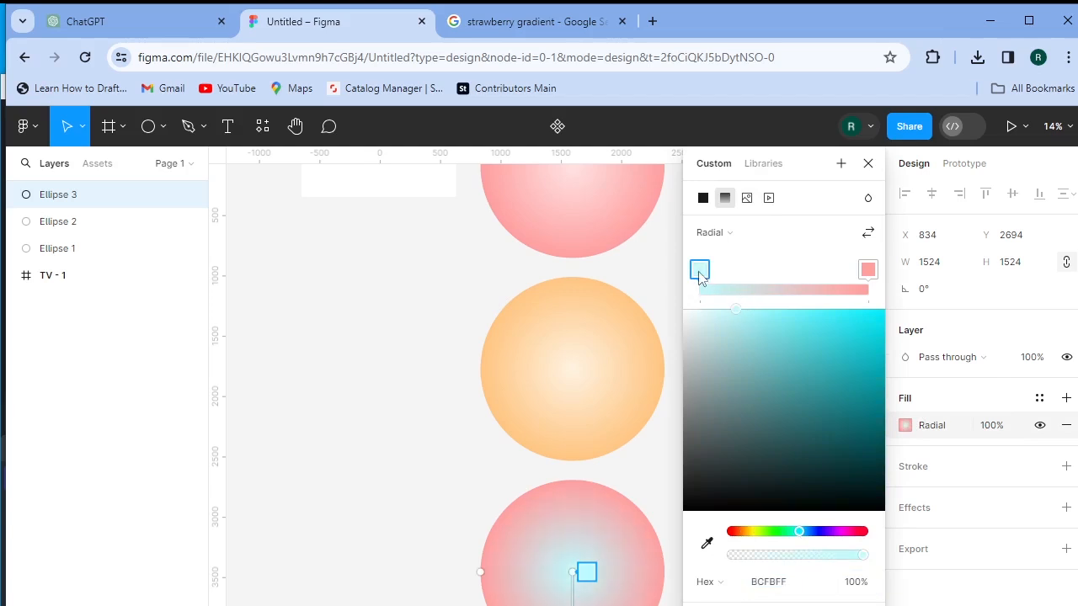
{"action": "left_click_drag", "start_coordinate": [731, 323], "coordinate": [684, 309]}
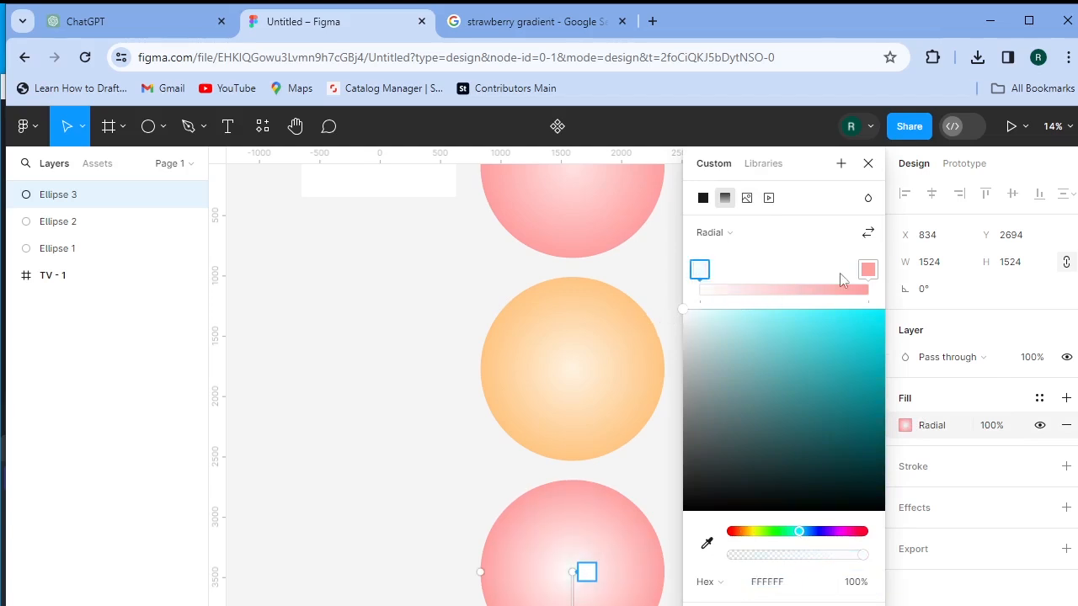
{"action": "left_click", "coordinate": [871, 269]}
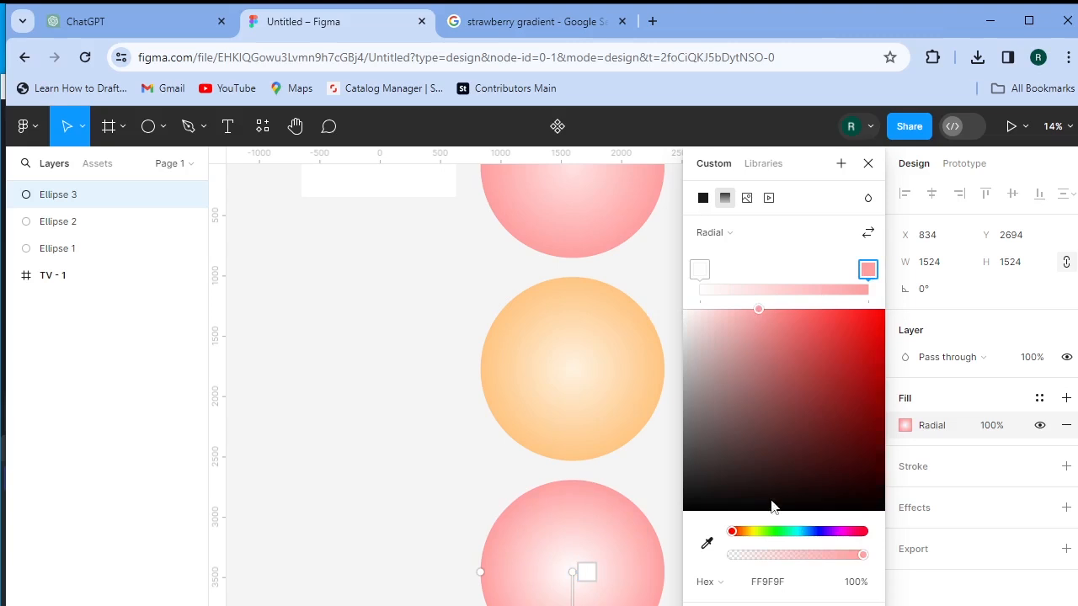
{"action": "left_click_drag", "start_coordinate": [790, 537], "coordinate": [799, 531]}
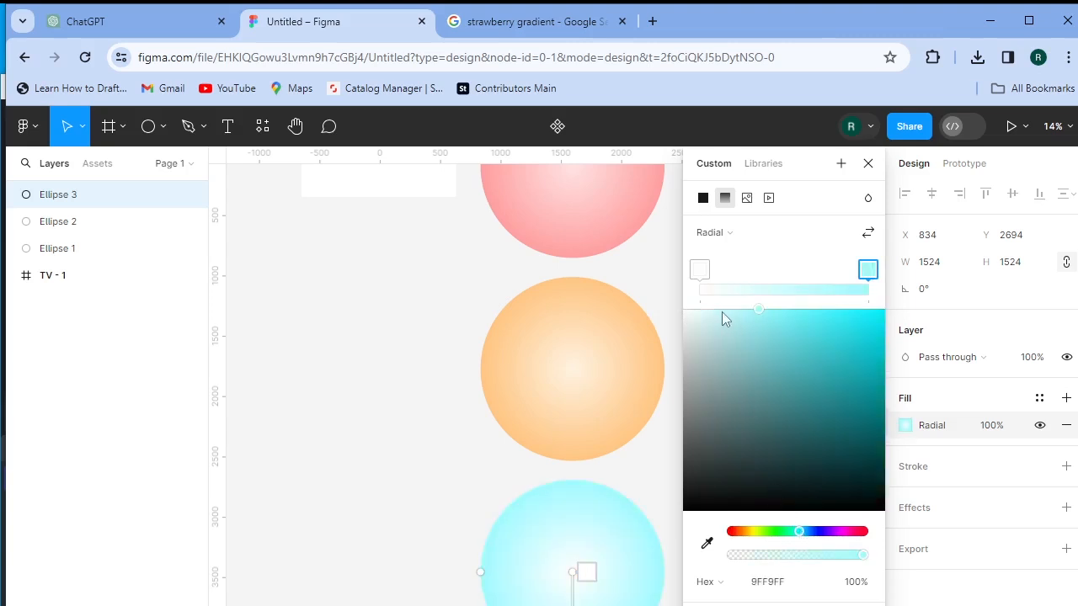
{"action": "left_click", "coordinate": [722, 310]}
{"action": "left_click_drag", "start_coordinate": [803, 536], "coordinate": [806, 537]}
{"action": "left_click_drag", "start_coordinate": [726, 313], "coordinate": [736, 314]}
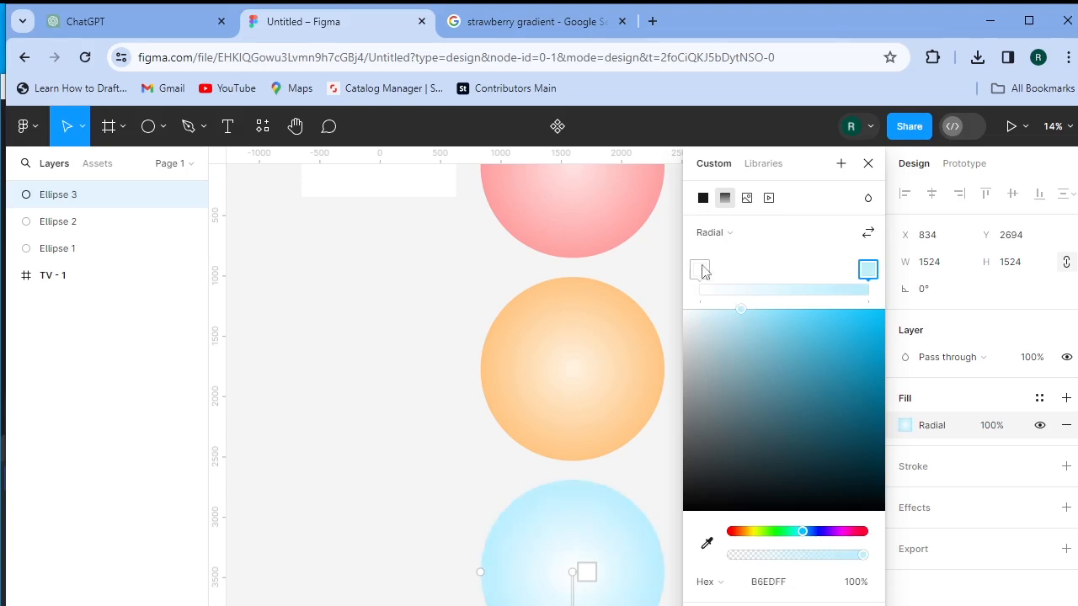
- Tint the centre stop to a near-white blue (F1FCFF)
{"action": "left_click", "coordinate": [701, 270]}
{"action": "left_click", "coordinate": [700, 309]}
{"action": "left_click_drag", "start_coordinate": [698, 311], "coordinate": [693, 309]}
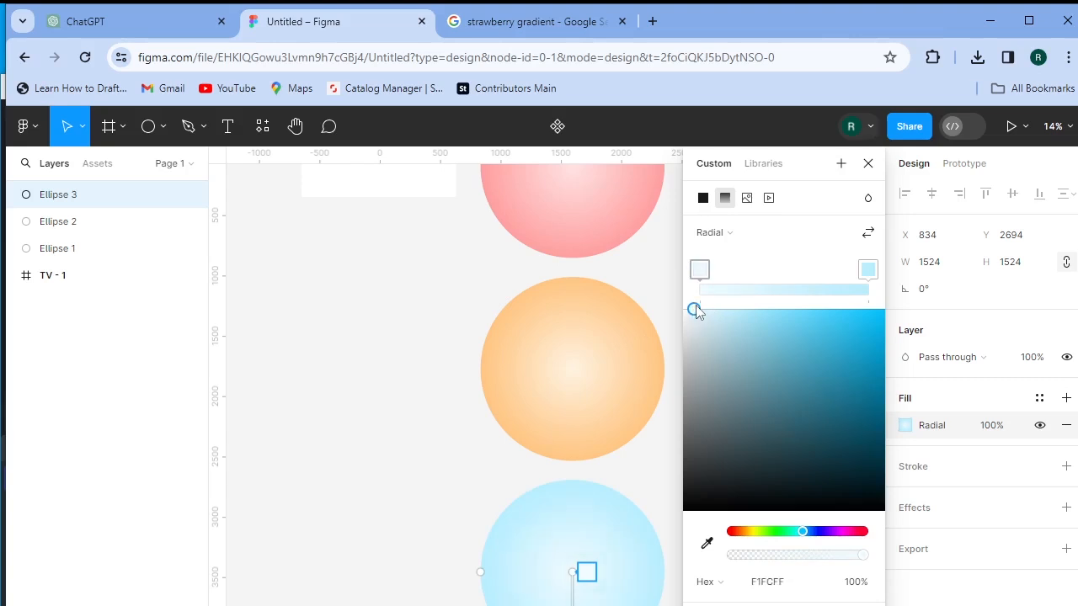
{"action": "left_click", "coordinate": [868, 166]}
{"action": "left_click", "coordinate": [738, 412]}
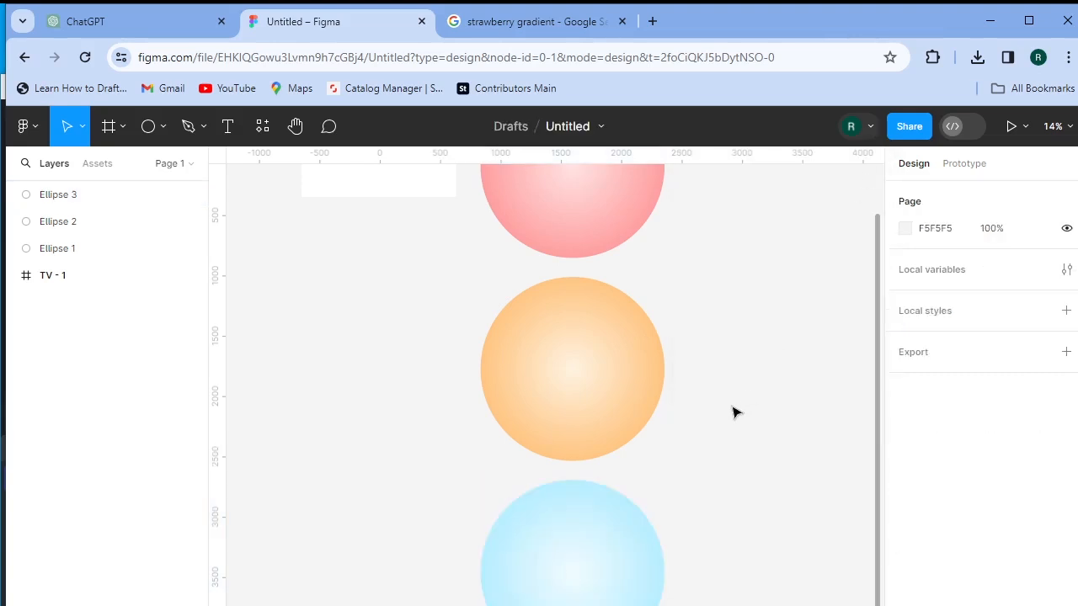
- Rename the pink circle's layer to Strawberry
{"action": "scroll", "coordinate": [664, 312], "scroll_direction": "up", "scroll_amount": 2}
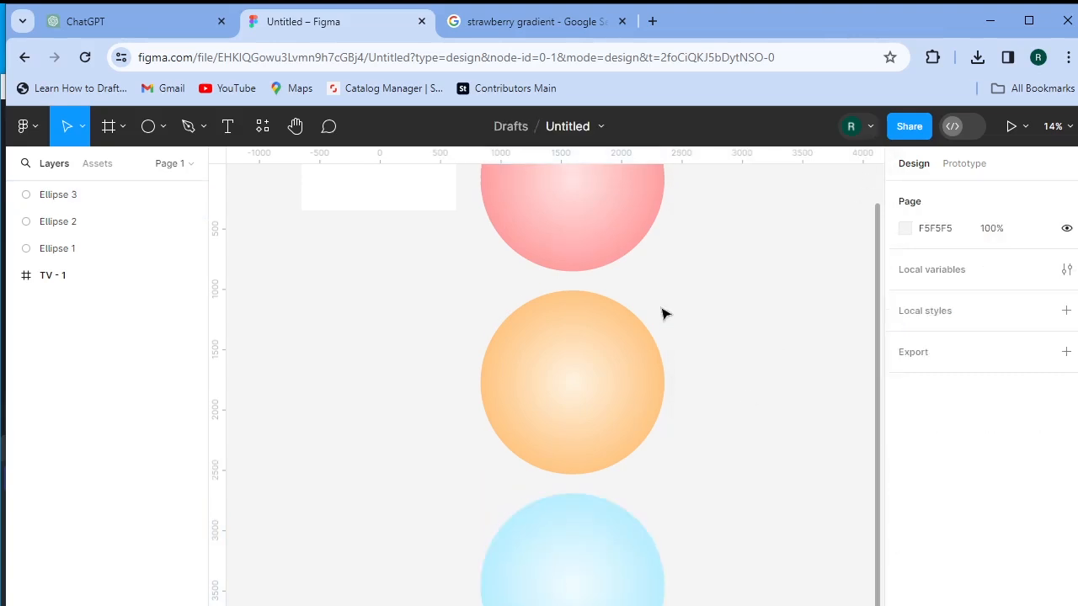
{"action": "left_click", "coordinate": [599, 260]}
{"action": "scroll", "coordinate": [595, 285], "scroll_direction": "up", "scroll_amount": 5}
{"action": "scroll", "coordinate": [638, 469], "scroll_direction": "down", "scroll_amount": 1}
{"action": "double_click", "coordinate": [78, 256]}
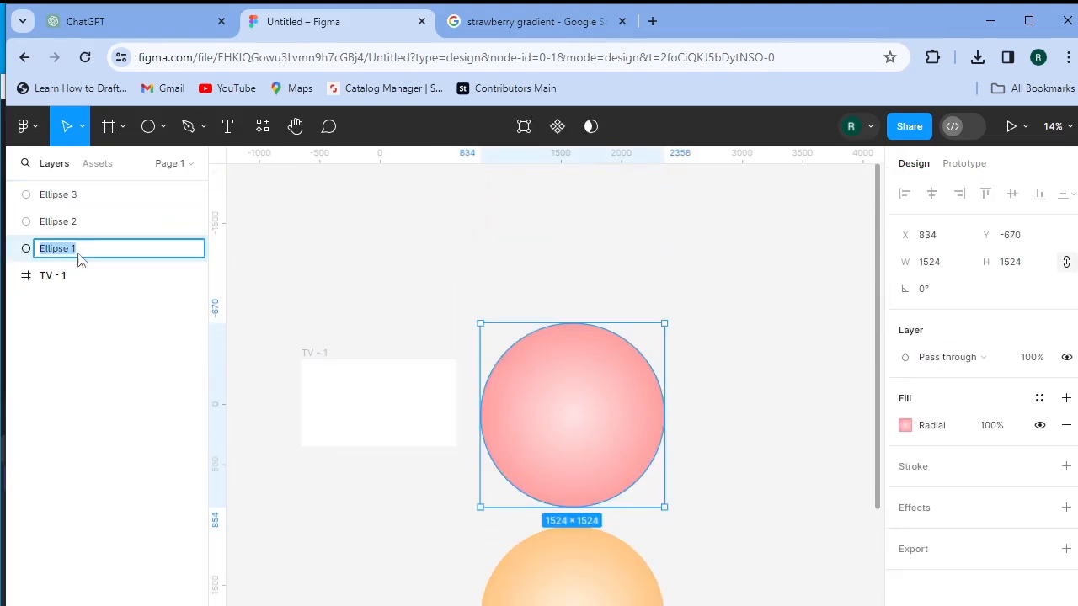
{"action": "type", "text": "Strawberry"}
{"action": "left_click", "coordinate": [717, 415]}
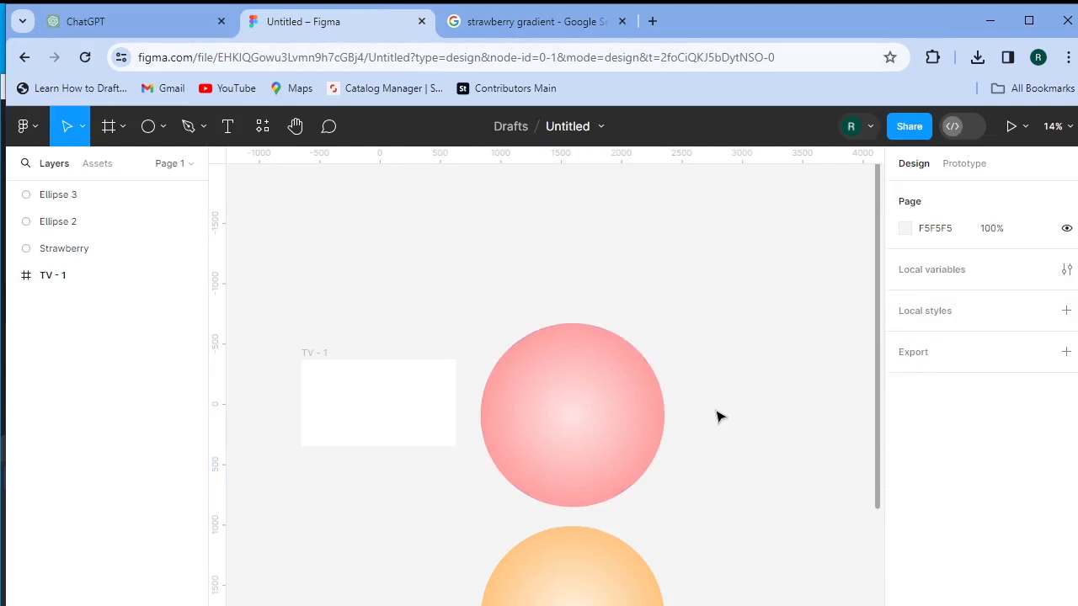
- Rename the orange circle's layer to Chocolate chip
{"action": "scroll", "coordinate": [718, 416], "scroll_direction": "down", "scroll_amount": 8}
{"action": "left_click", "coordinate": [565, 362]}
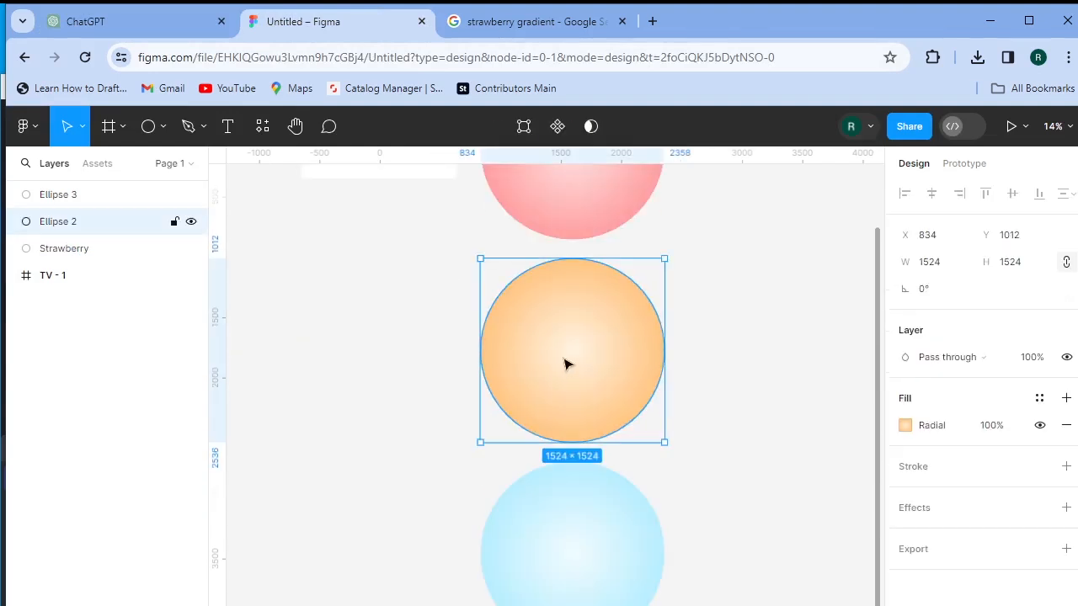
{"action": "double_click", "coordinate": [66, 225]}
{"action": "type", "text": "Chocolate chip"}
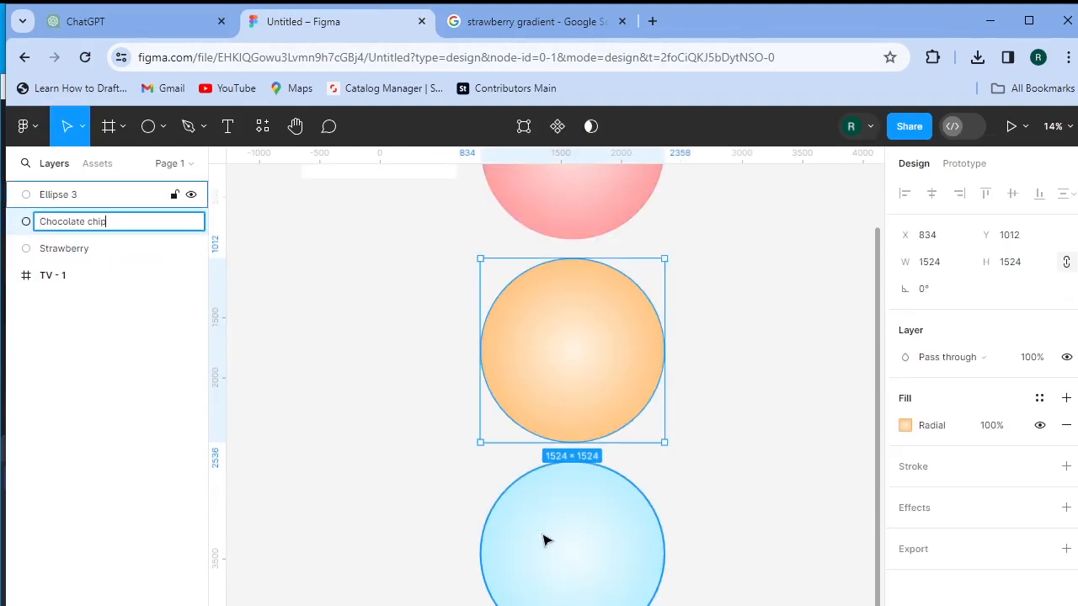
{"action": "left_click", "coordinate": [543, 541]}
- Rename the blue circle's layer to Vanilla
{"action": "double_click", "coordinate": [67, 199]}
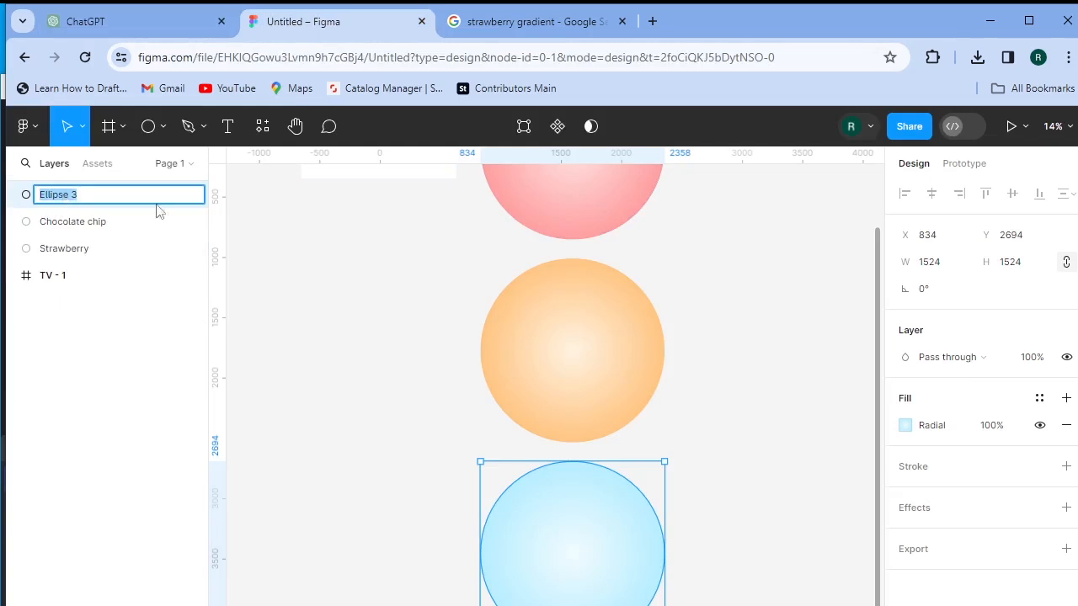
{"action": "type", "text": "Vanilla"}
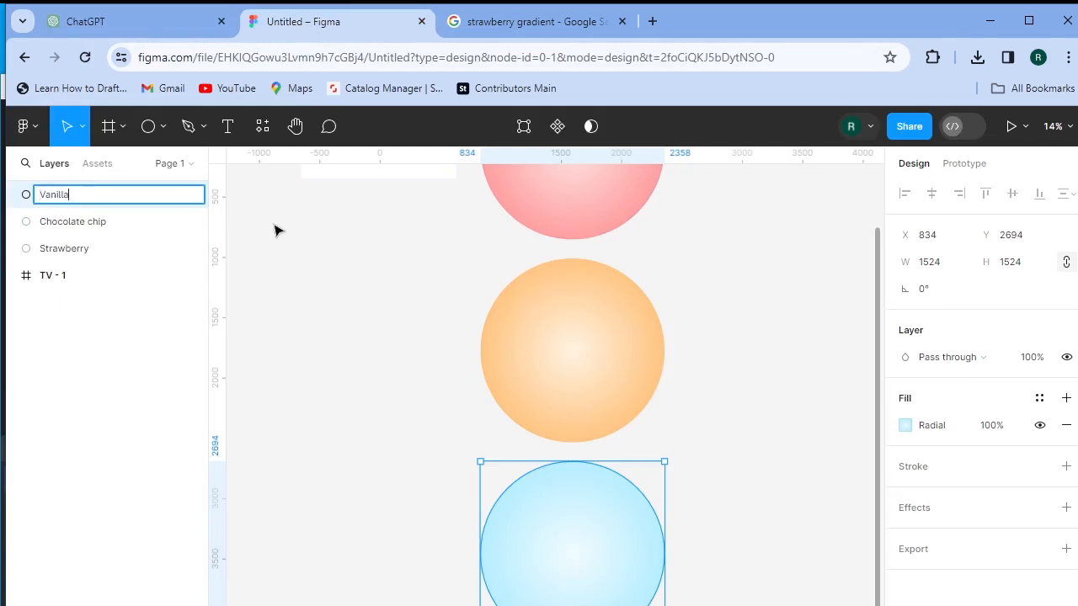
{"action": "scroll", "coordinate": [400, 267], "scroll_direction": "up", "scroll_amount": 1}
{"action": "scroll", "coordinate": [587, 322], "scroll_direction": "down", "scroll_amount": 3}
{"action": "left_click_drag", "start_coordinate": [700, 215], "coordinate": [543, 516]}
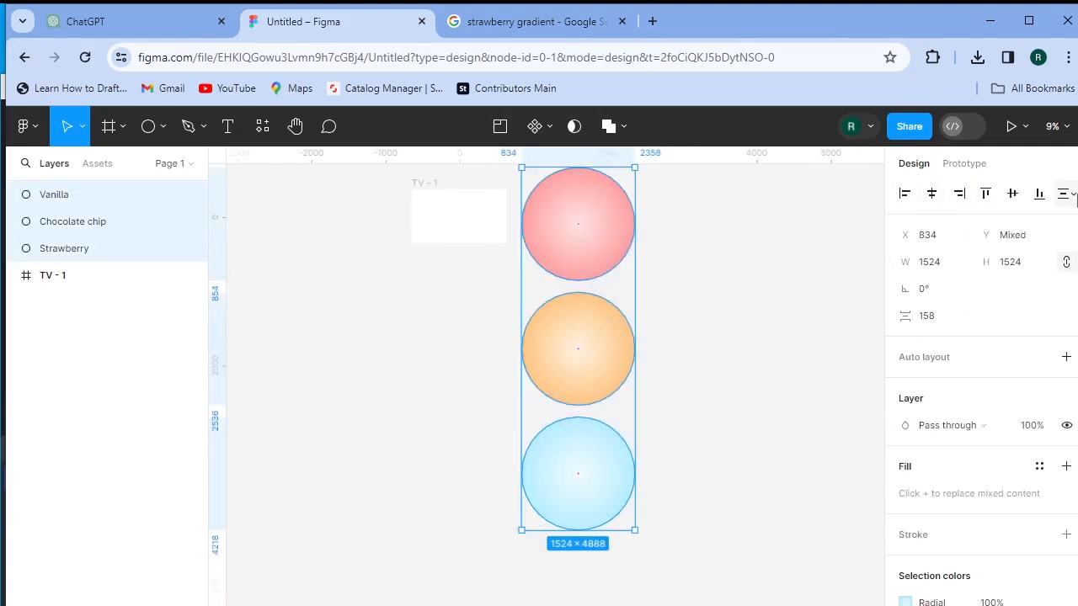
- Align the circles on one centre and order layers Strawberry, Chocolate chip, Vanilla
{"action": "left_click", "coordinate": [1013, 194]}
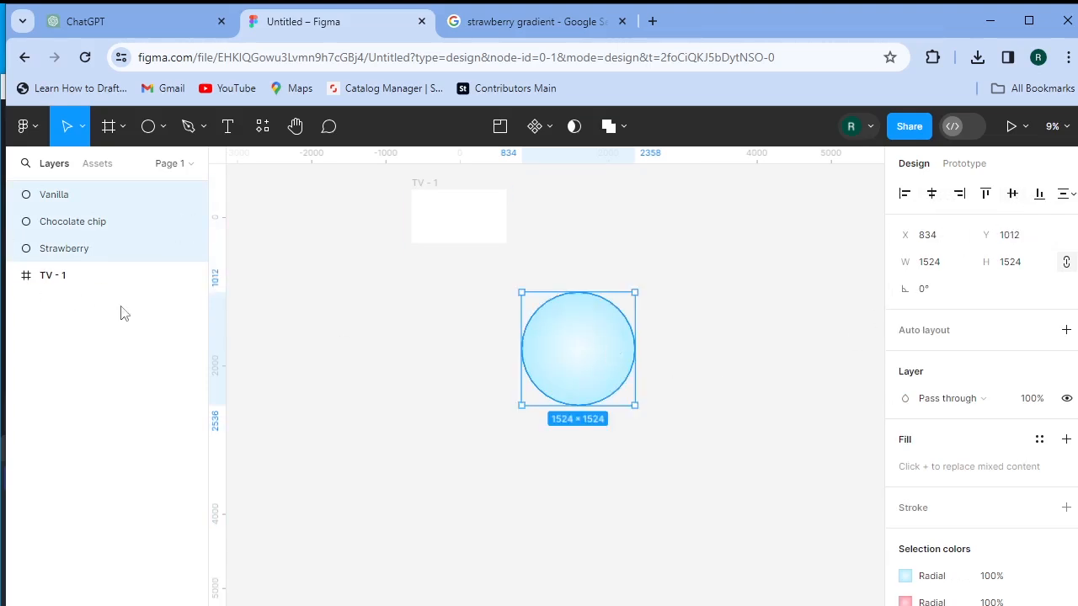
{"action": "left_click", "coordinate": [94, 332]}
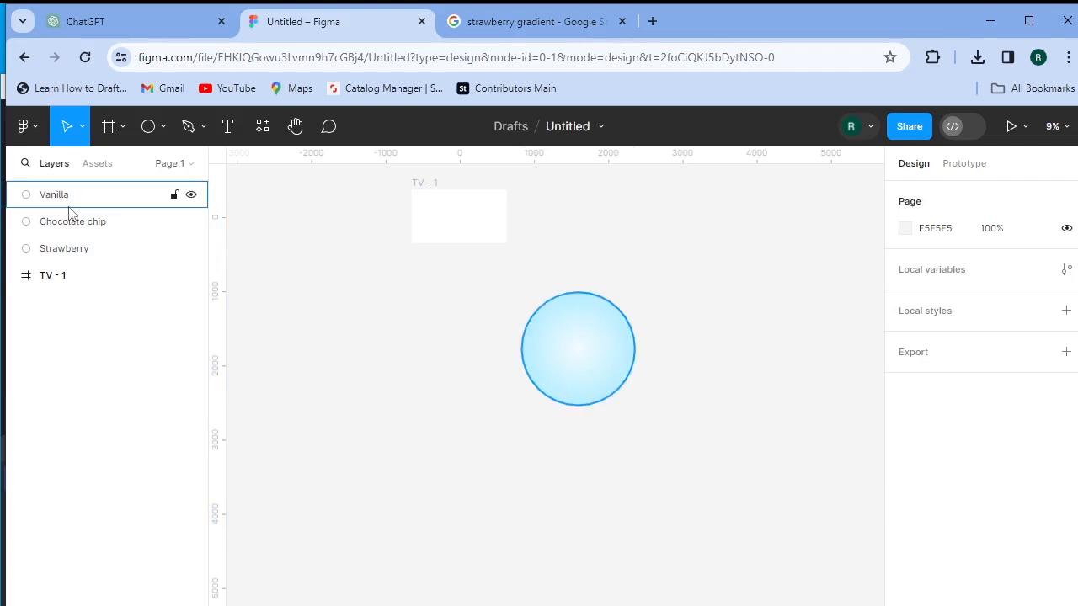
{"action": "left_click_drag", "start_coordinate": [72, 253], "coordinate": [79, 190]}
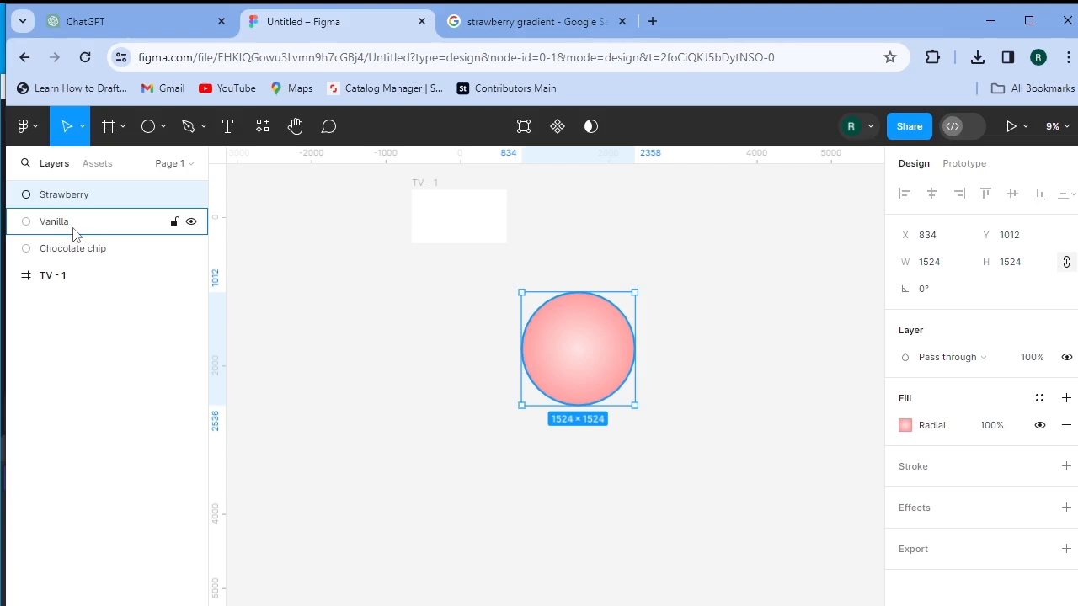
{"action": "left_click", "coordinate": [101, 337]}
{"action": "left_click_drag", "start_coordinate": [97, 229], "coordinate": [98, 261]}
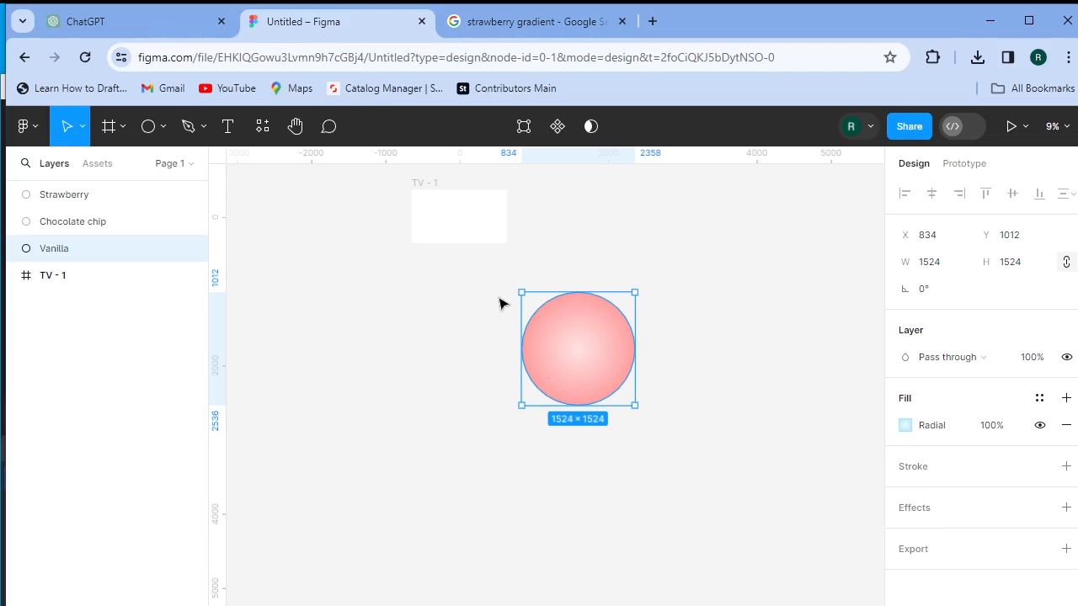
- Drag the stacked circles into the TV - 1 frame
{"action": "scroll", "coordinate": [503, 306], "scroll_direction": "up", "scroll_amount": 2}
{"action": "scroll", "coordinate": [502, 306], "scroll_direction": "up", "scroll_amount": 2}
{"action": "left_click_drag", "start_coordinate": [513, 316], "coordinate": [483, 289]}
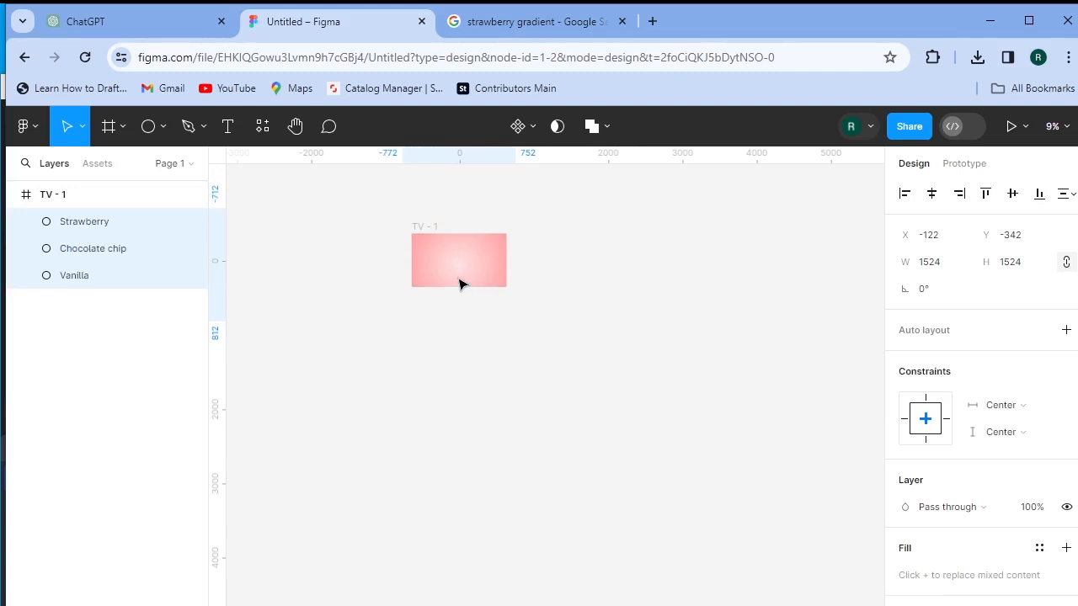
- Shrink the Chocolate chip and Vanilla circles to width 1
{"action": "key", "text": "shift+2"}
{"action": "left_click", "coordinate": [96, 393]}
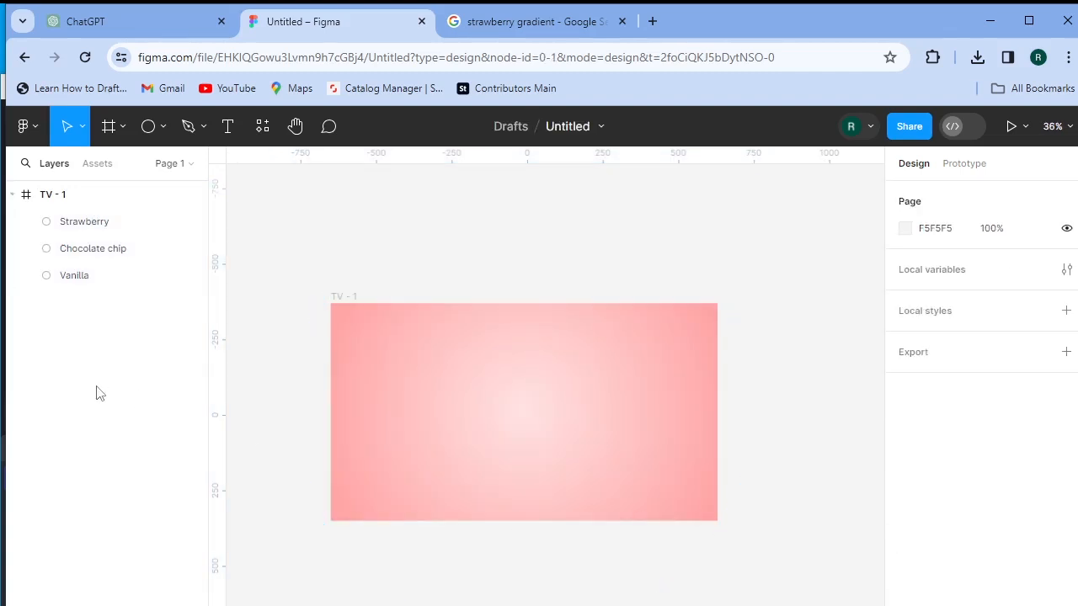
{"action": "left_click", "coordinate": [93, 253]}
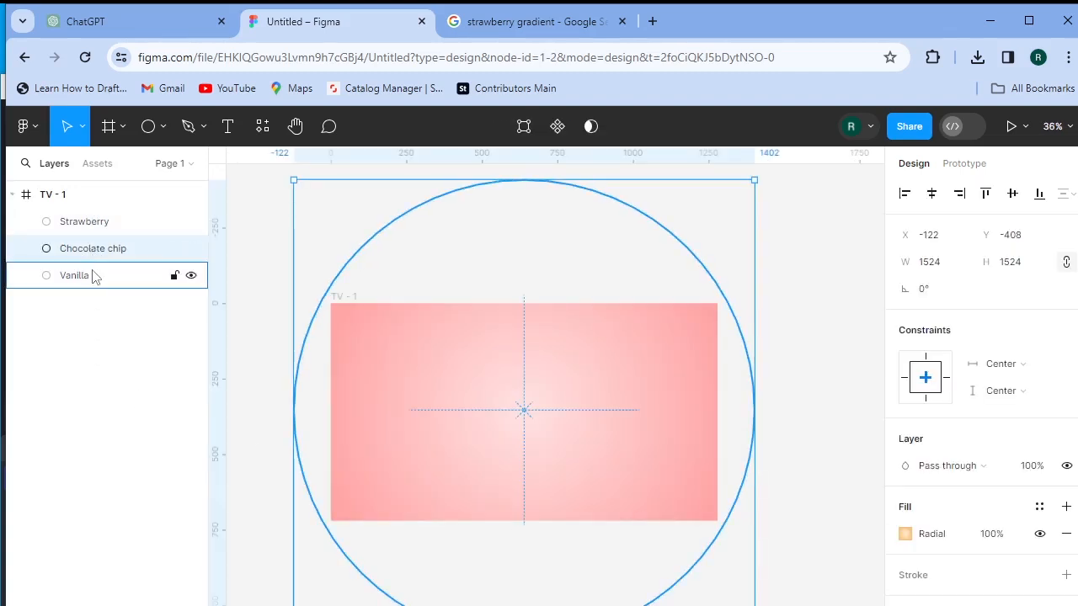
{"action": "left_click", "coordinate": [94, 278], "text": "shift"}
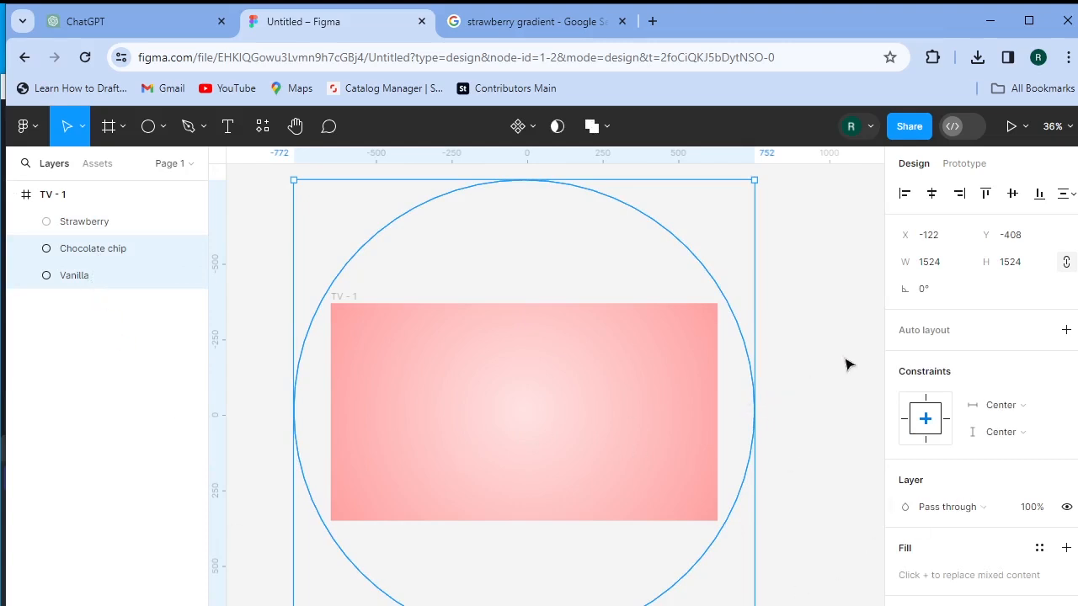
{"action": "left_click", "coordinate": [928, 262]}
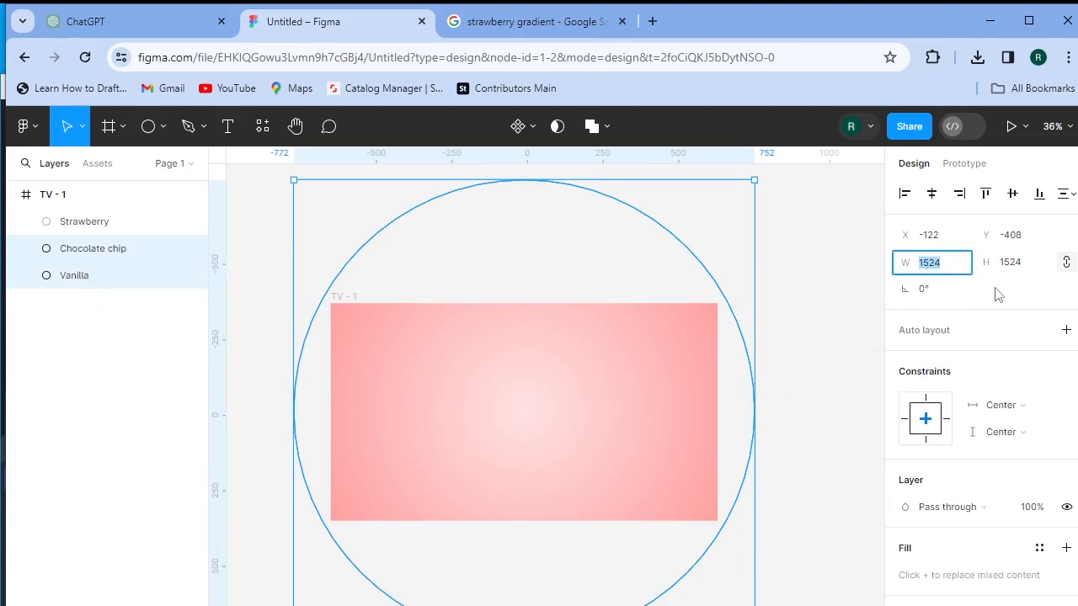
{"action": "type", "text": "1"}
{"action": "key", "text": "Return"}
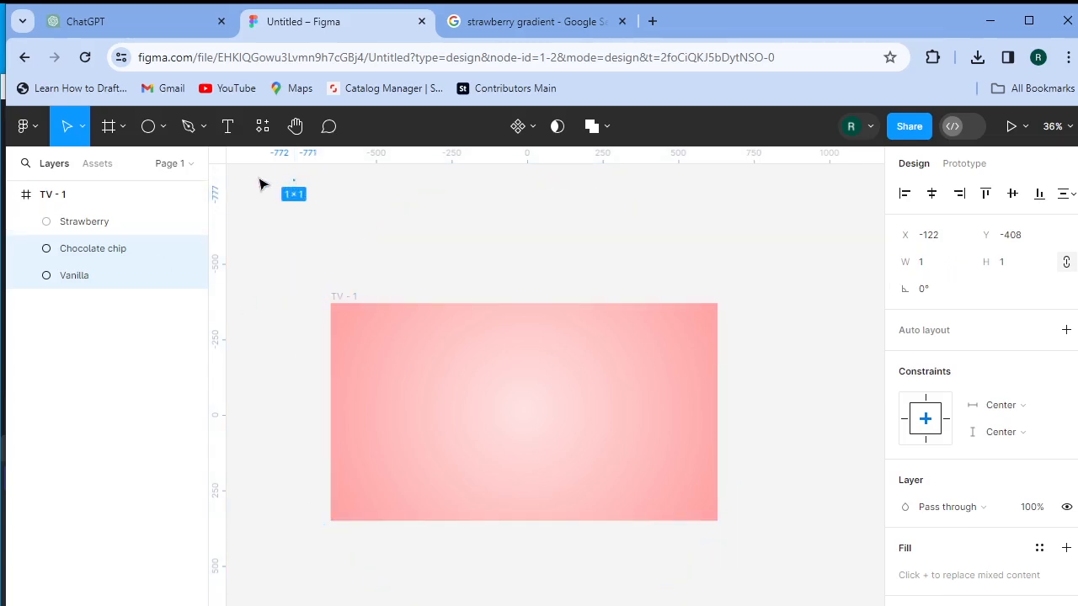
- Move the two dots to the top centre of TV - 1, nudged up one unit
{"action": "left_click_drag", "start_coordinate": [296, 186], "coordinate": [528, 320]}
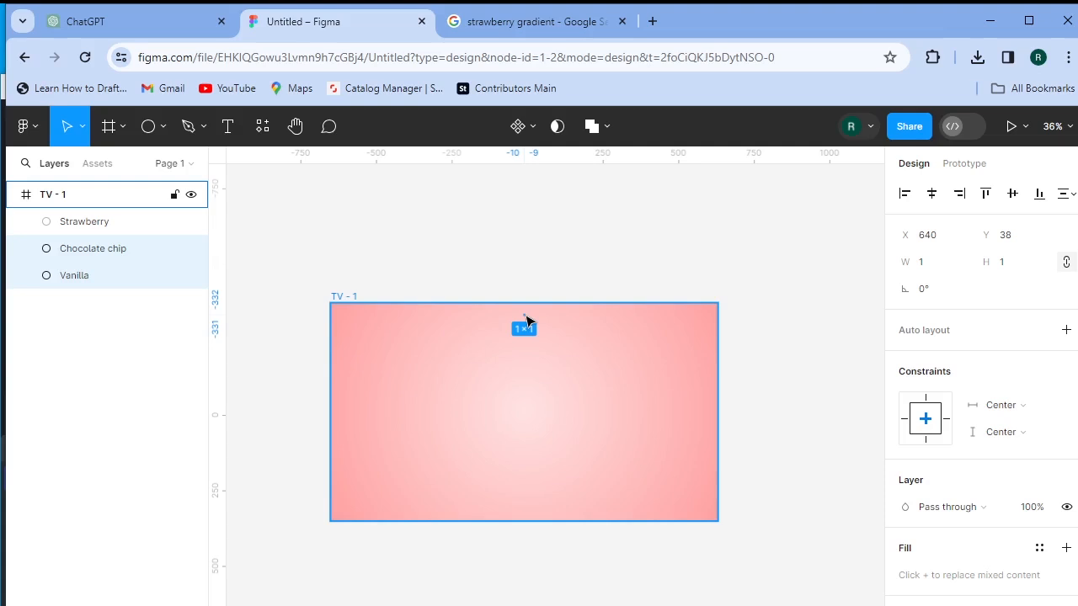
{"action": "key", "text": "Up"}
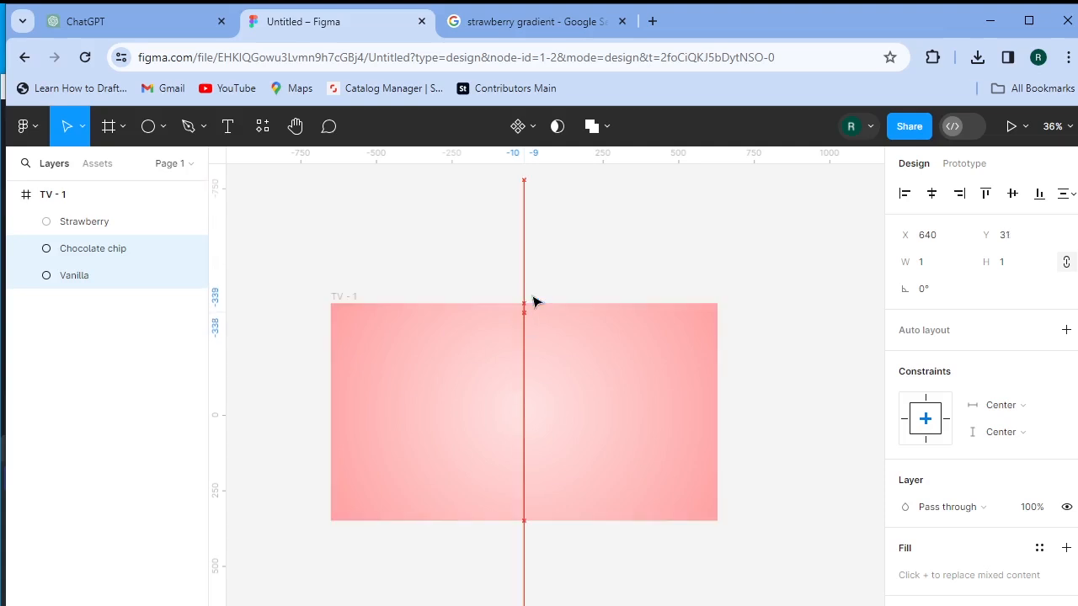
{"action": "left_click", "coordinate": [190, 466]}
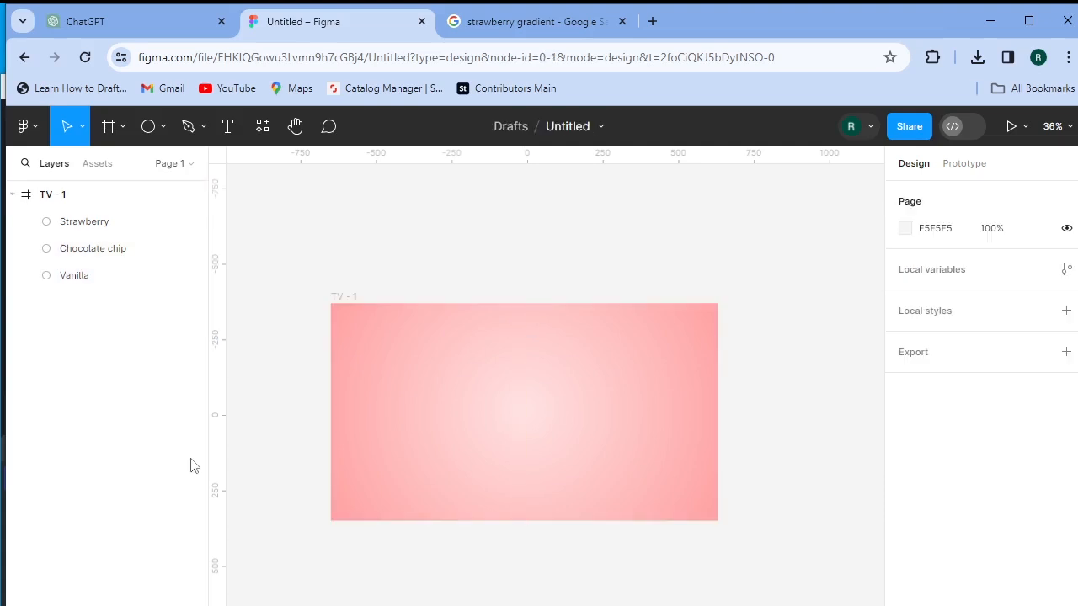
- Draw a square and centre it horizontally and vertically in TV - 1
{"action": "left_click", "coordinate": [162, 128]}
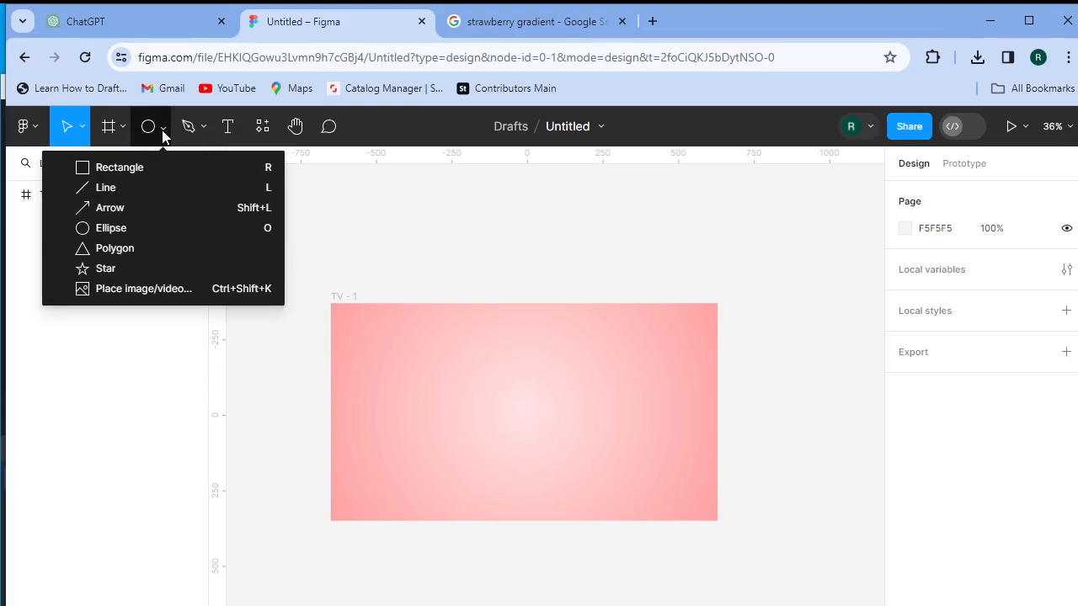
{"action": "left_click", "coordinate": [167, 168]}
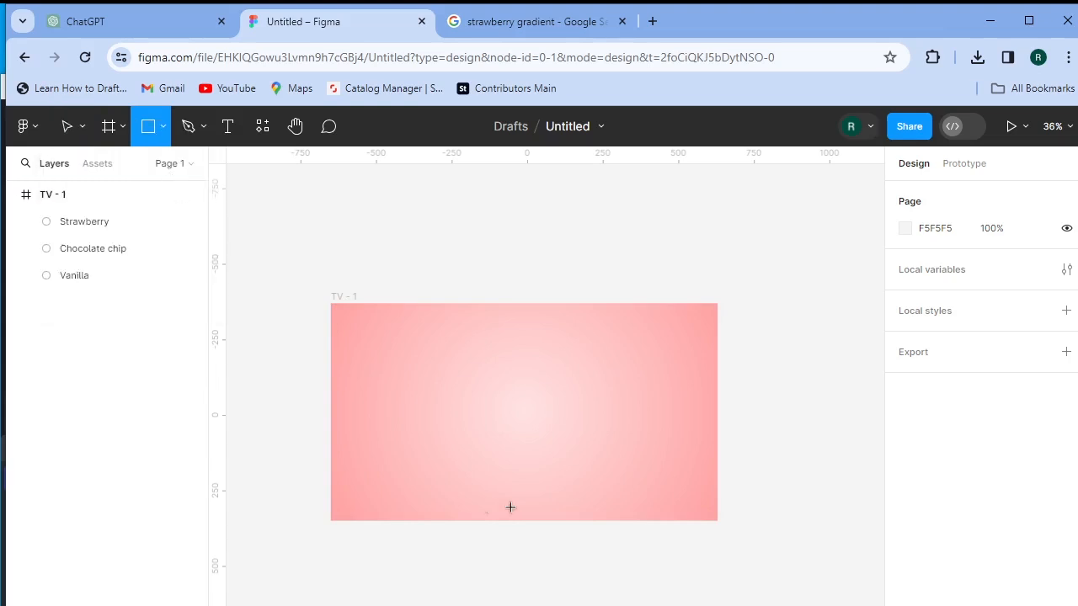
{"action": "left_click_drag", "start_coordinate": [525, 411], "coordinate": [586, 472]}
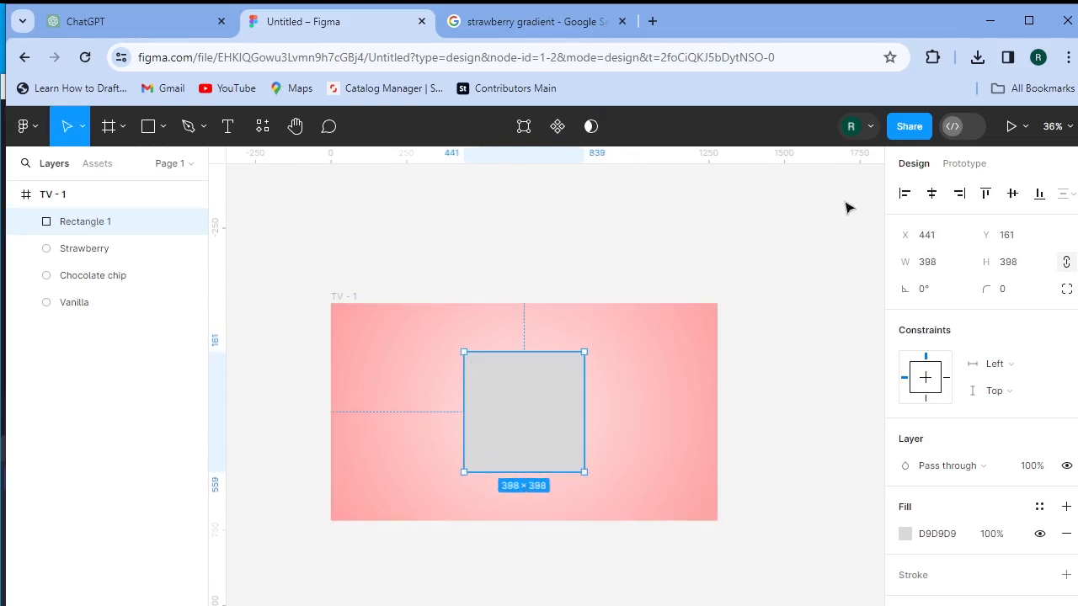
{"action": "left_click", "coordinate": [933, 194]}
{"action": "left_click", "coordinate": [1012, 193]}
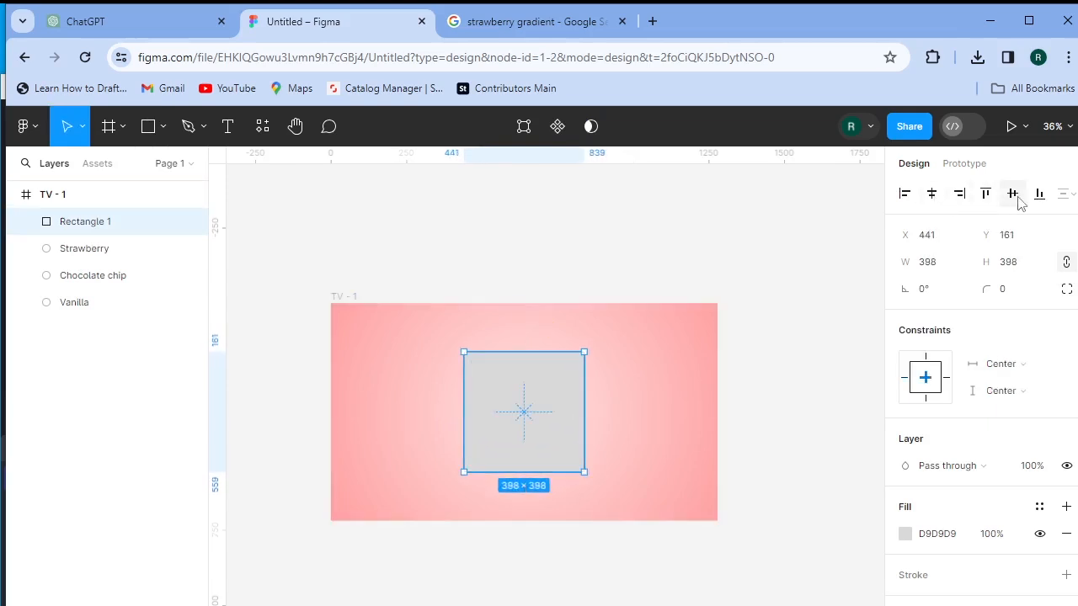
- Switch the square's fill to Image and choose an image file
{"action": "left_click", "coordinate": [907, 539]}
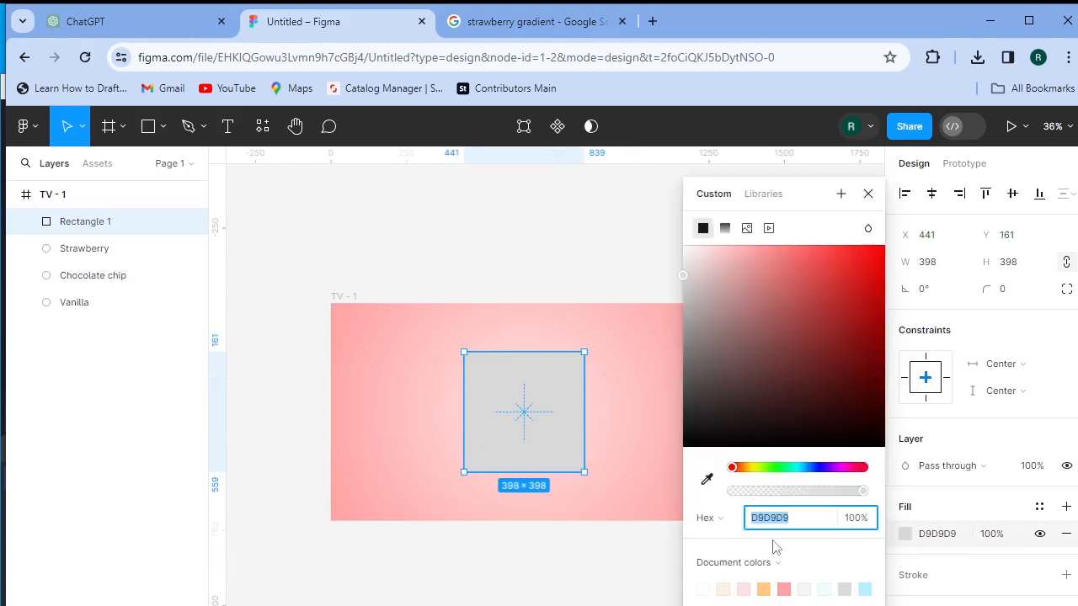
{"action": "left_click", "coordinate": [747, 230]}
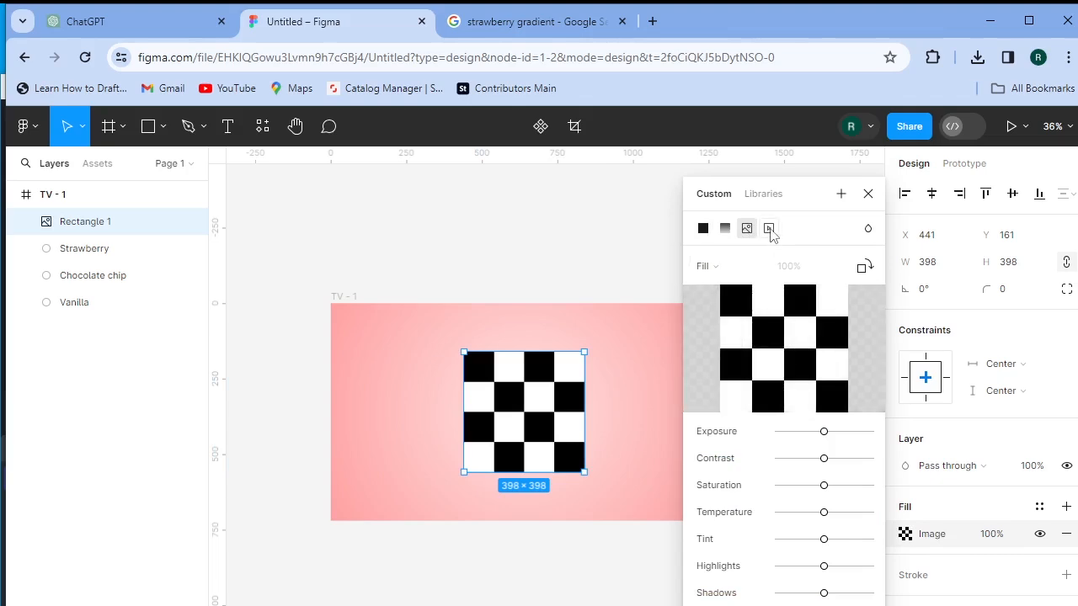
{"action": "left_click", "coordinate": [776, 360]}
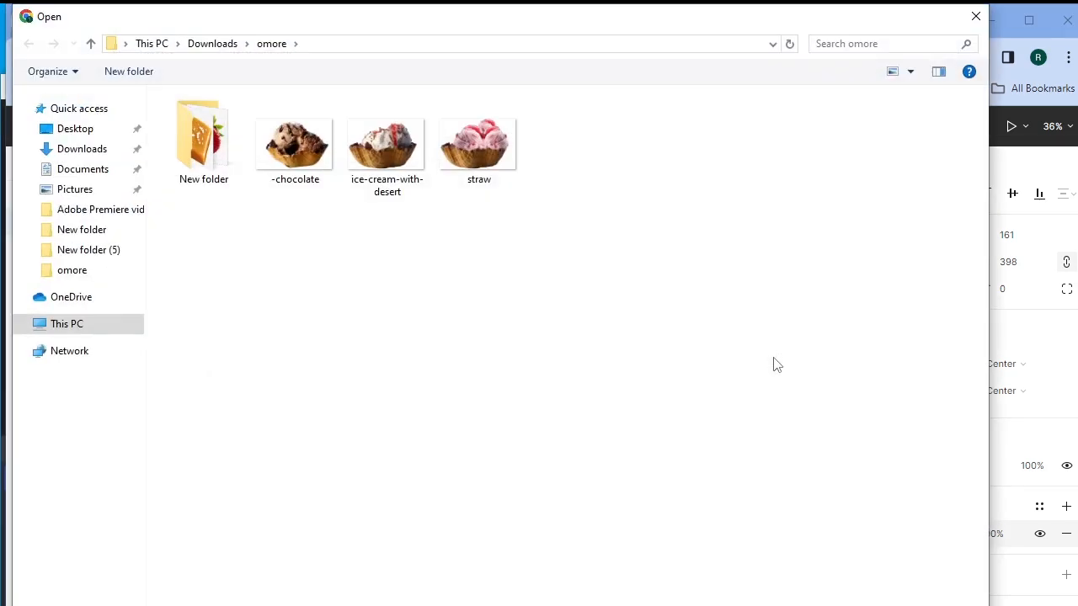
- Fill Rectangle 1 with the straw ice-cream image and enlarge it to 630 × 432.31
{"action": "left_click", "coordinate": [501, 163]}
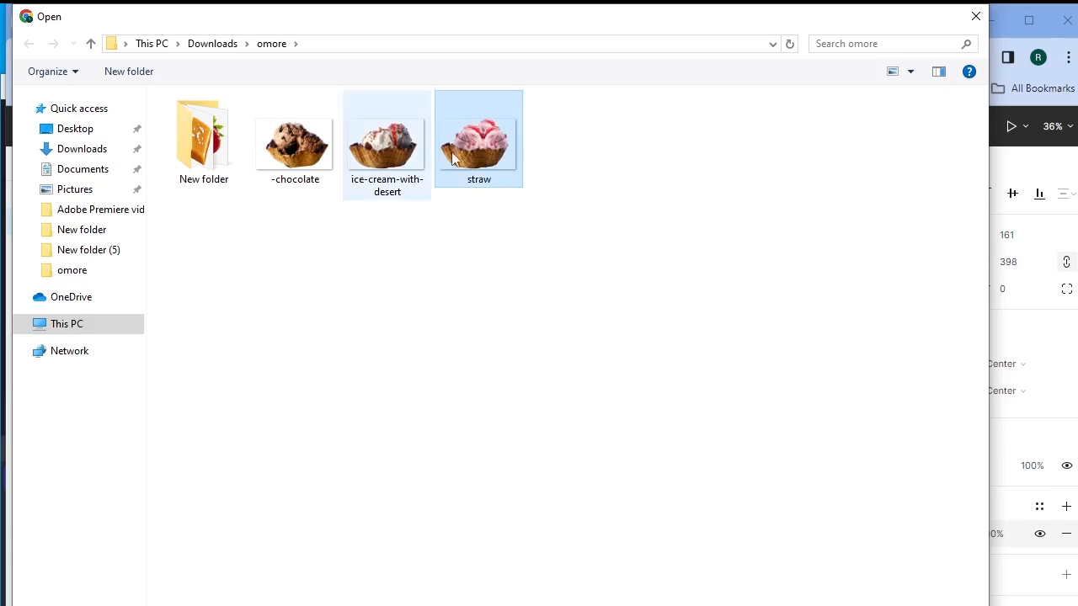
{"action": "double_click", "coordinate": [472, 163]}
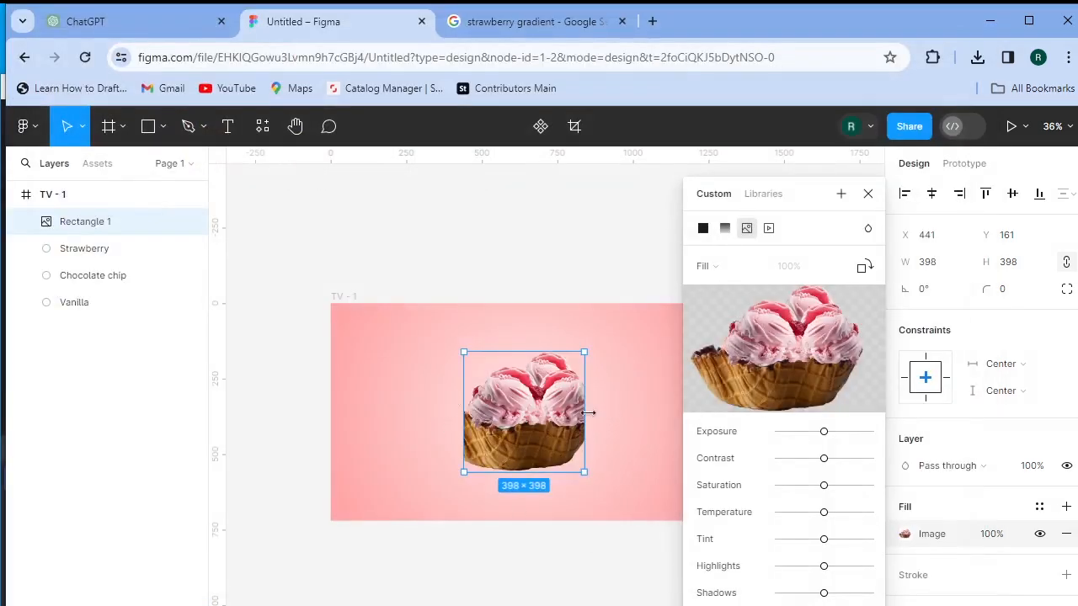
{"action": "left_click_drag", "start_coordinate": [584, 413], "coordinate": [639, 435]}
{"action": "mouse_move", "coordinate": [639, 472]}
{"action": "left_mouse_down"}
{"action": "mouse_move", "coordinate": [657, 493]}
{"action": "mouse_move", "coordinate": [646, 476]}
{"action": "left_mouse_up"}
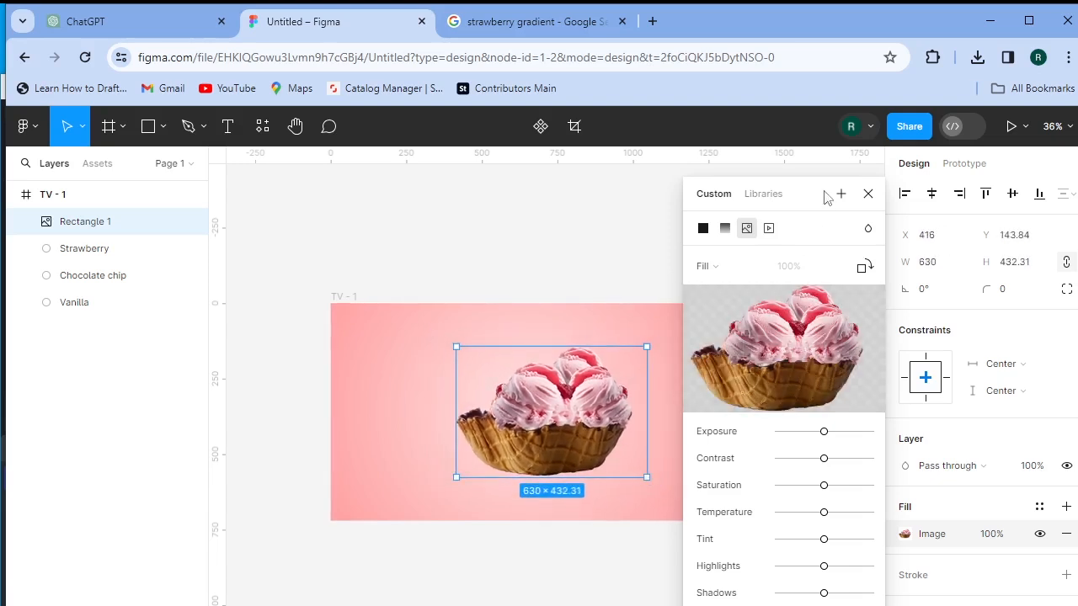
{"action": "left_click", "coordinate": [868, 193]}
- Move the ice-cream image out of TV - 1 and duplicate it twice below itself
{"action": "left_click_drag", "start_coordinate": [586, 429], "coordinate": [557, 432]}
{"action": "left_click", "coordinate": [779, 442]}
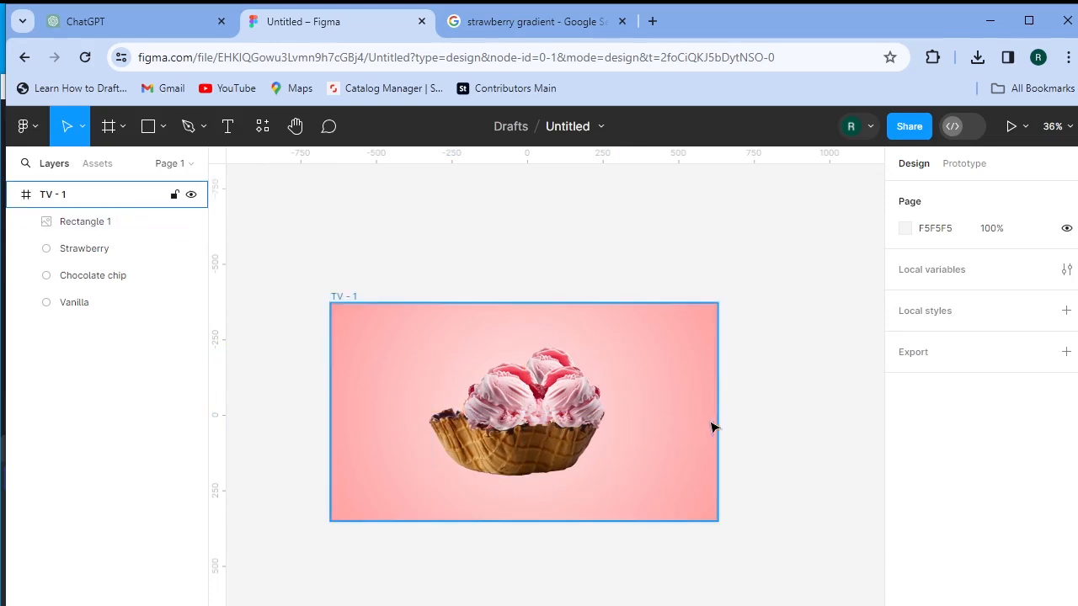
{"action": "scroll", "coordinate": [705, 426], "scroll_direction": "right", "scroll_amount": 3}
{"action": "left_click", "coordinate": [376, 380]}
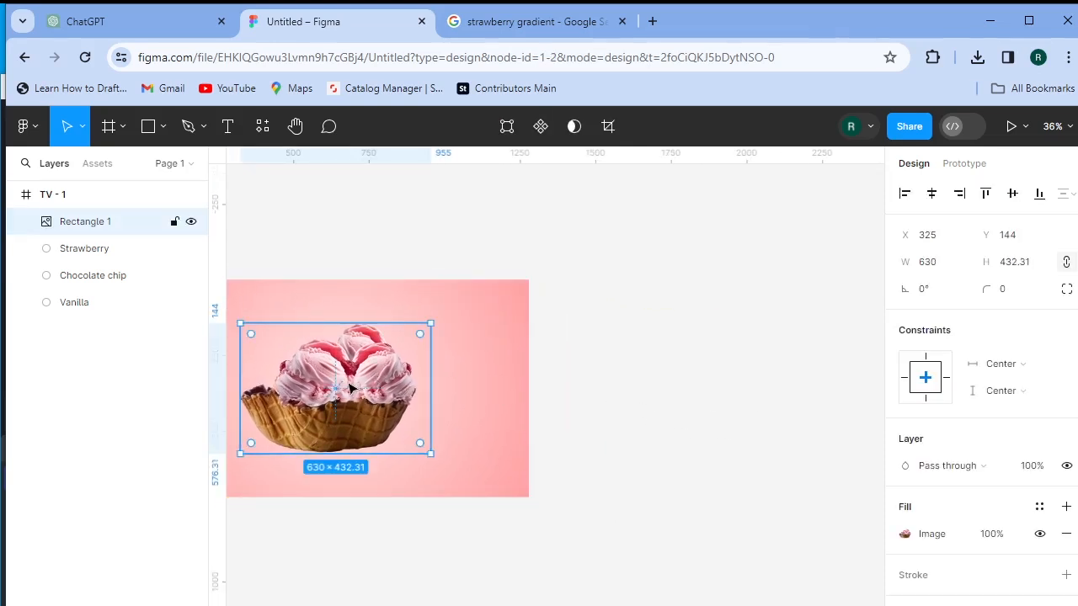
{"action": "left_click_drag", "start_coordinate": [352, 388], "coordinate": [743, 407]}
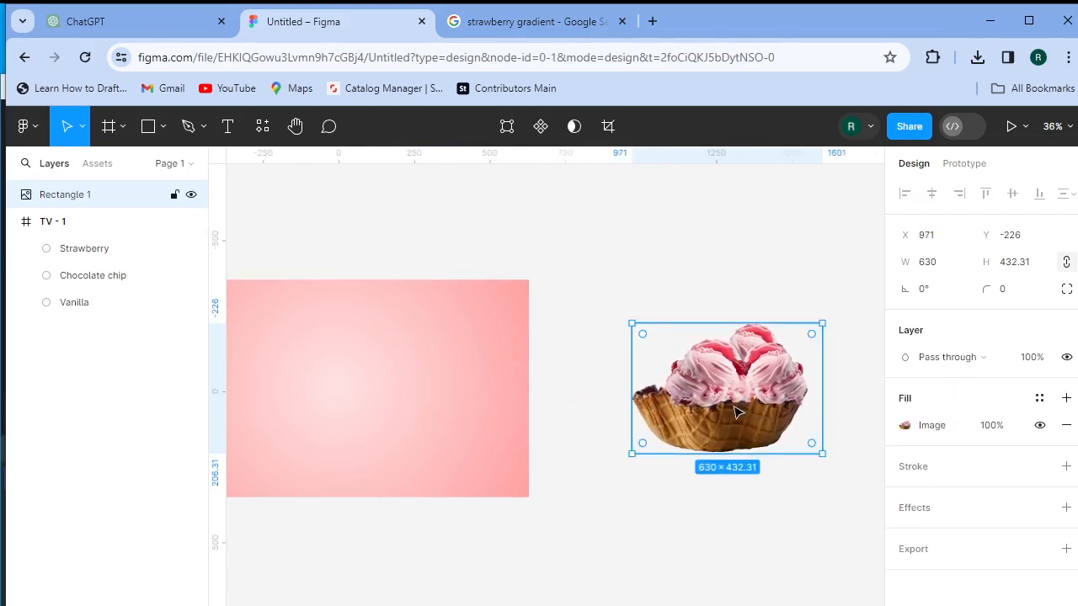
{"action": "scroll", "coordinate": [735, 412], "scroll_direction": "down", "scroll_amount": 2}
{"action": "left_click_drag", "start_coordinate": [731, 349], "coordinate": [733, 501]}
{"action": "scroll", "coordinate": [741, 488], "scroll_direction": "down", "scroll_amount": 3}
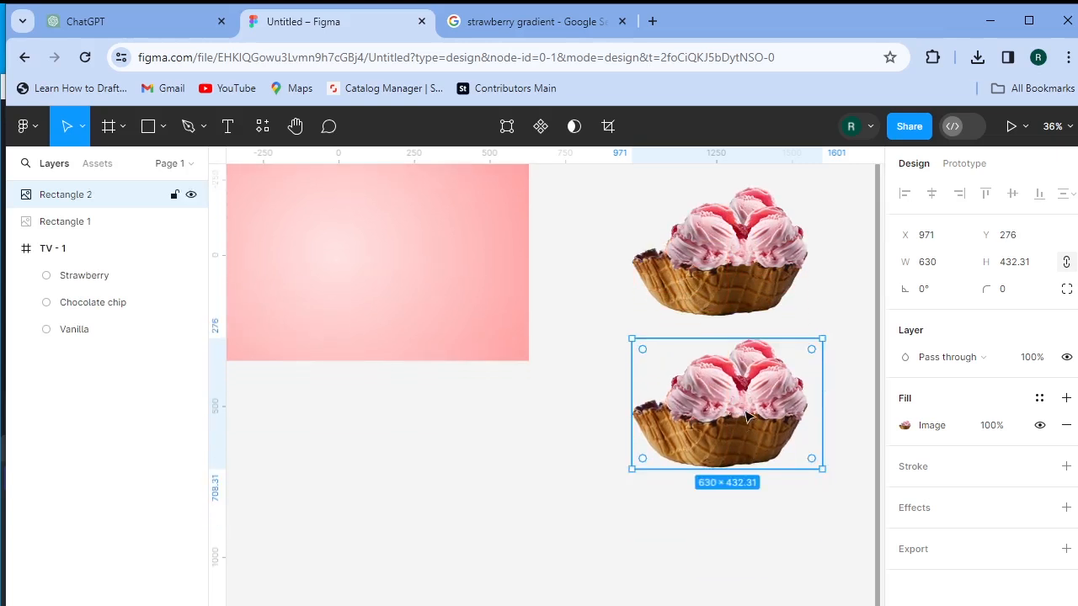
{"action": "left_click_drag", "start_coordinate": [746, 416], "coordinate": [752, 543]}
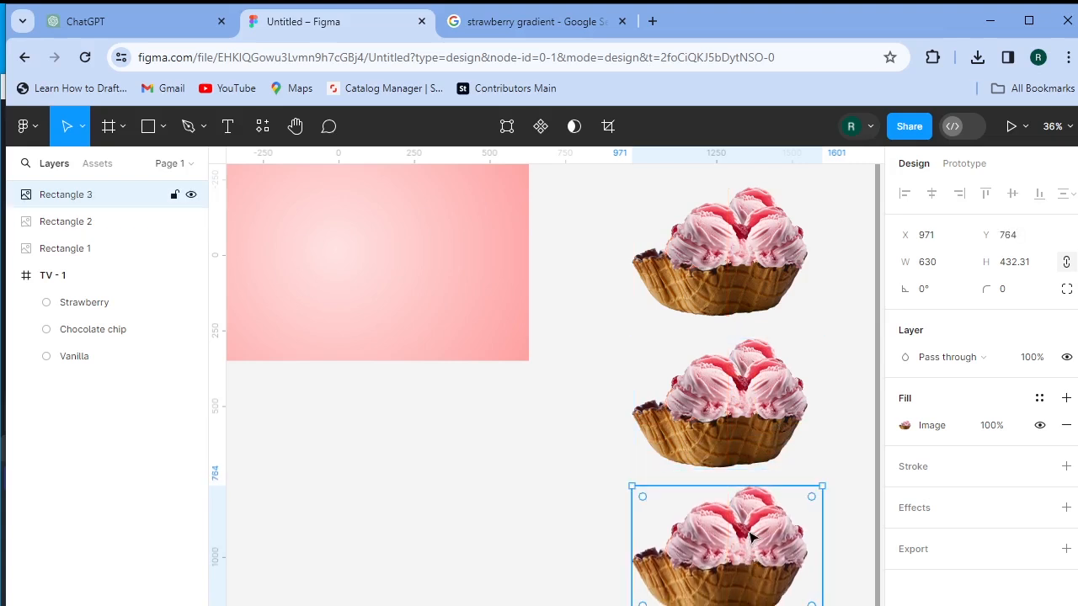
- Shrink the two copies to 502 × 344.48 and space them evenly in a column
{"action": "left_click", "coordinate": [761, 406]}
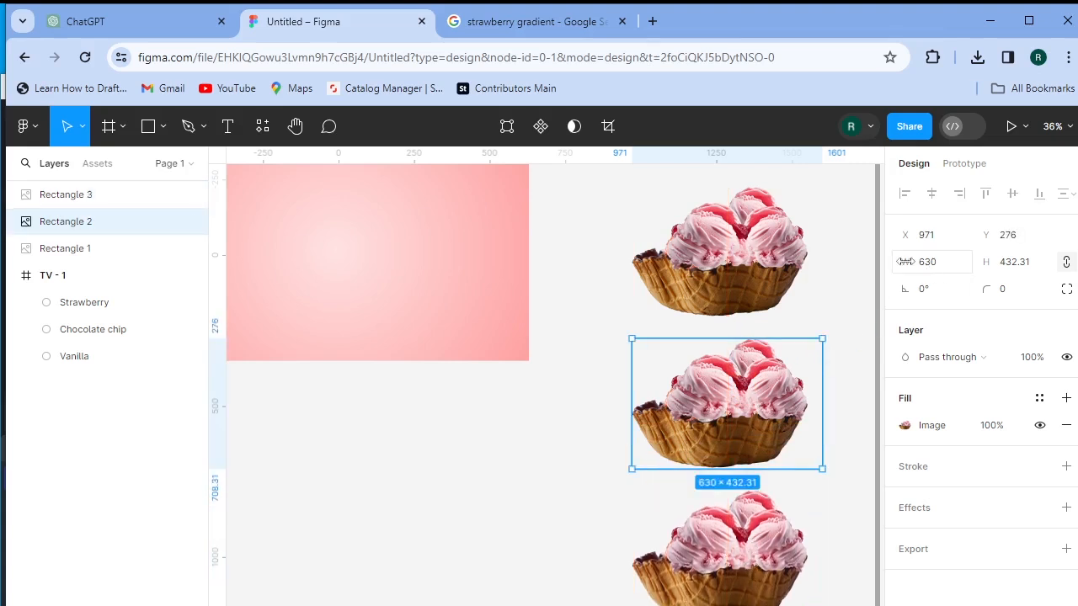
{"action": "mouse_move", "coordinate": [906, 262]}
{"action": "left_mouse_down"}
{"action": "mouse_move", "coordinate": [741, 315]}
{"action": "mouse_move", "coordinate": [895, 261]}
{"action": "left_mouse_up"}
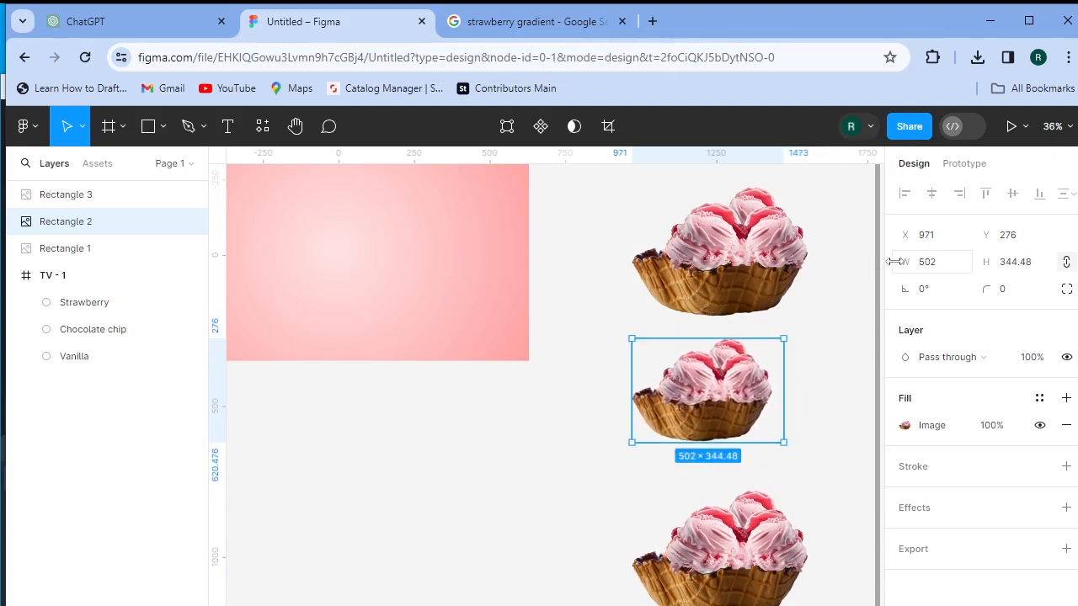
{"action": "left_click_drag", "start_coordinate": [736, 397], "coordinate": [754, 400]}
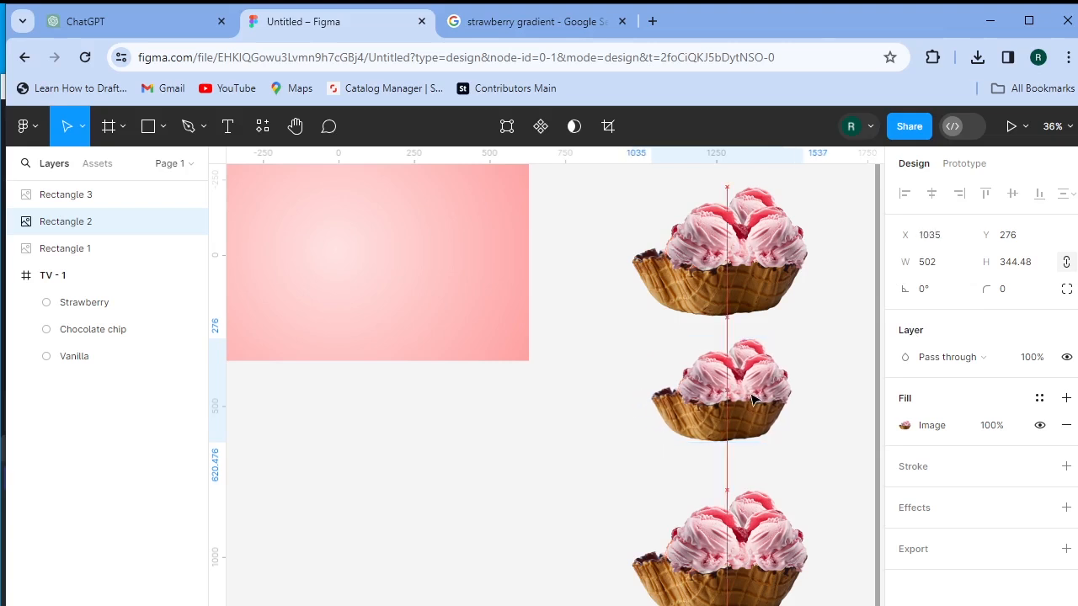
{"action": "left_click", "coordinate": [729, 573]}
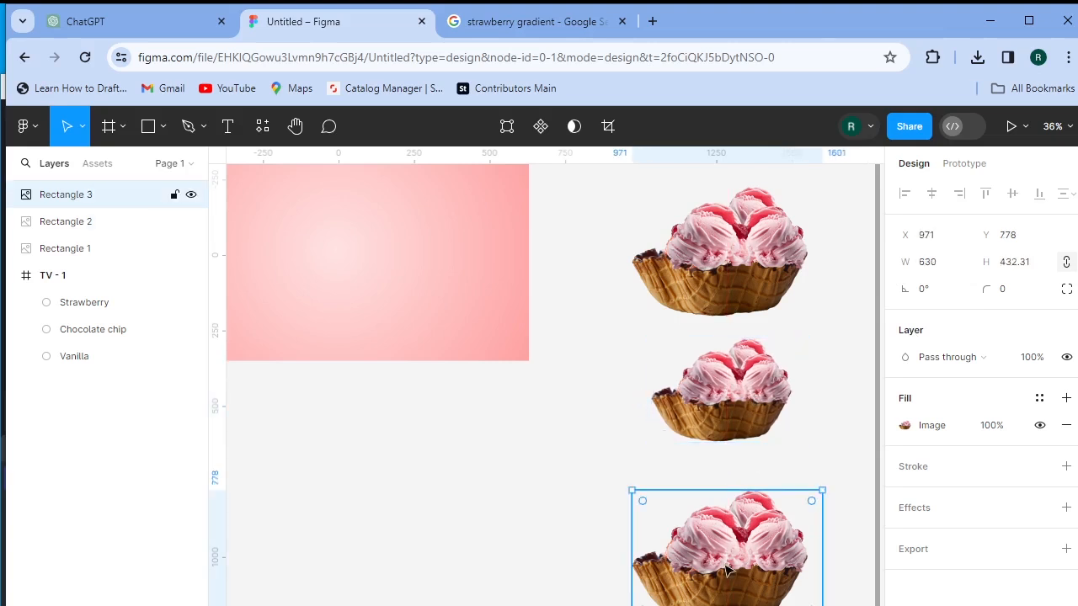
{"action": "left_click_drag", "start_coordinate": [909, 262], "coordinate": [882, 354]}
{"action": "left_click_drag", "start_coordinate": [738, 530], "coordinate": [757, 545]}
{"action": "left_click_drag", "start_coordinate": [757, 412], "coordinate": [756, 431]}
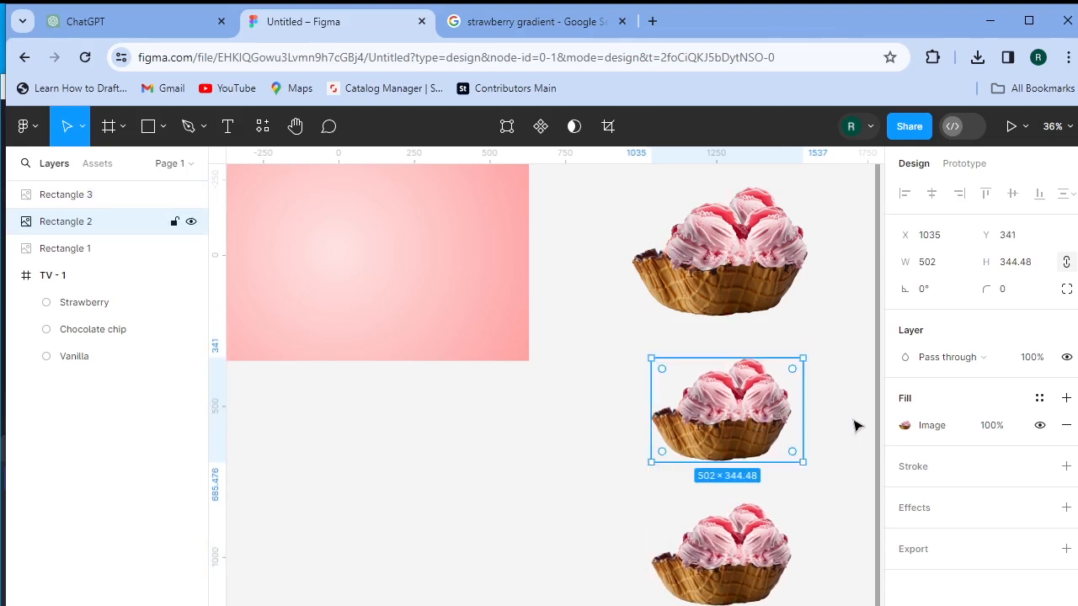
- Replace the middle copy's fill image with the -chocolate picture
{"action": "left_click", "coordinate": [906, 426]}
{"action": "left_click", "coordinate": [784, 397]}
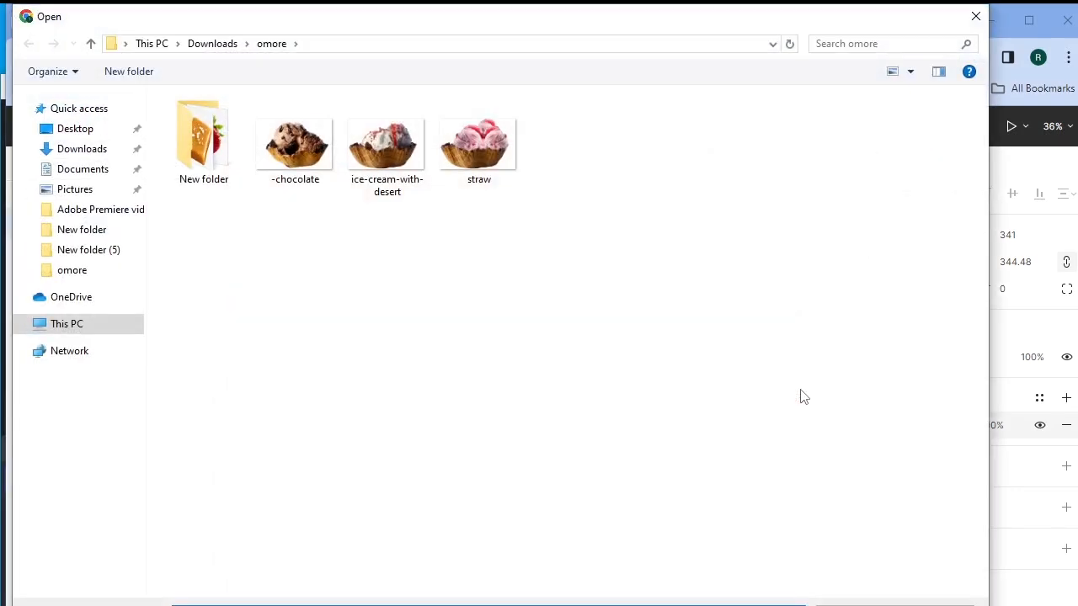
{"action": "left_click", "coordinate": [305, 148]}
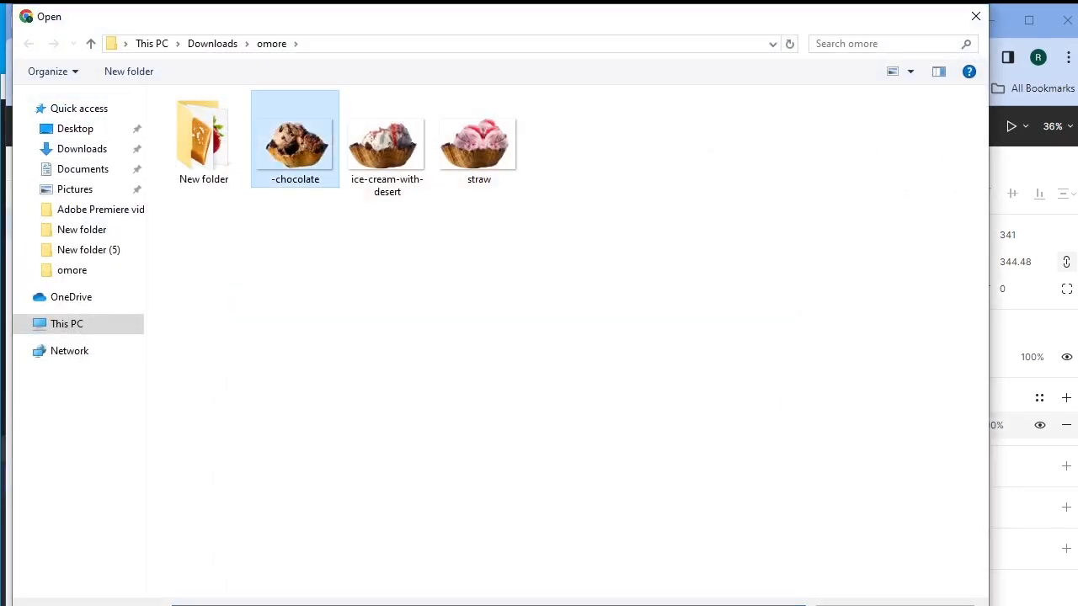
{"action": "key", "text": "Return"}
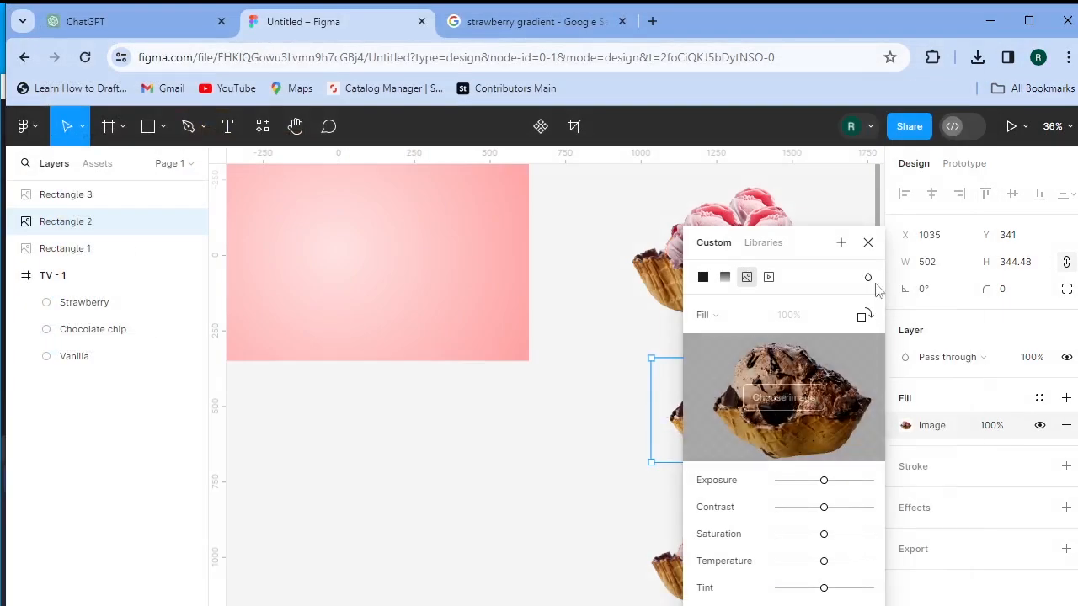
{"action": "left_click", "coordinate": [869, 242]}
- Replace the bottom copy's fill image with the ice-cream-with-desert picture
{"action": "left_click", "coordinate": [744, 598]}
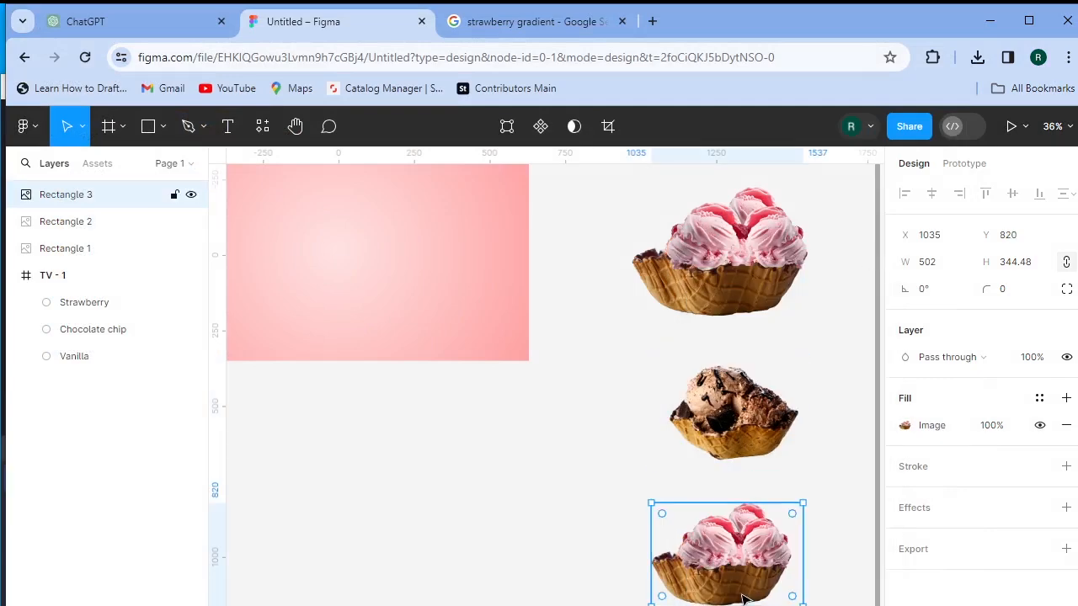
{"action": "left_click", "coordinate": [905, 426]}
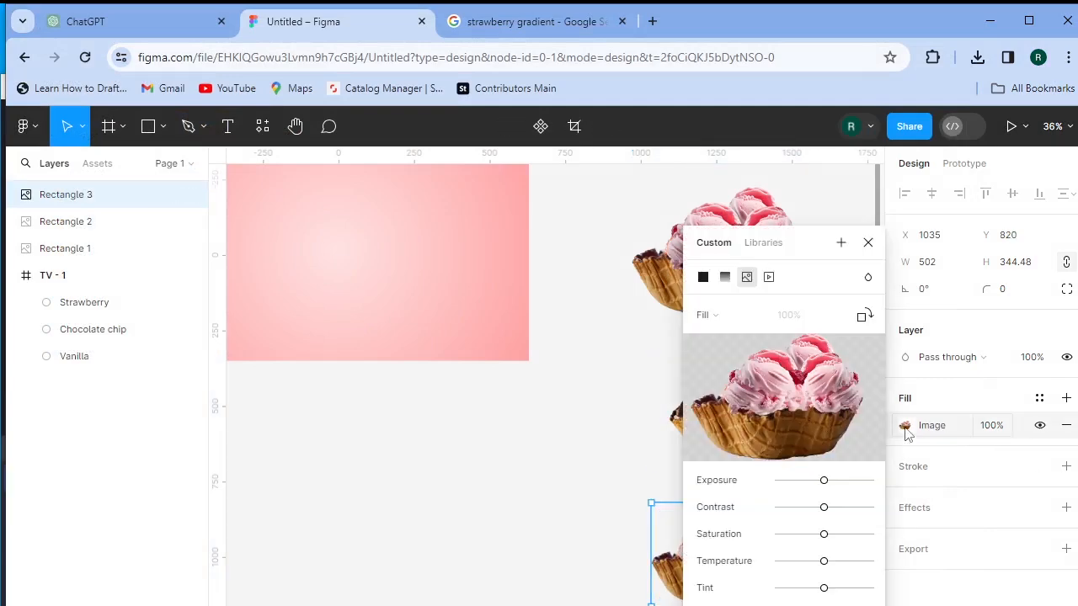
{"action": "left_click", "coordinate": [795, 398]}
{"action": "left_click", "coordinate": [413, 186]}
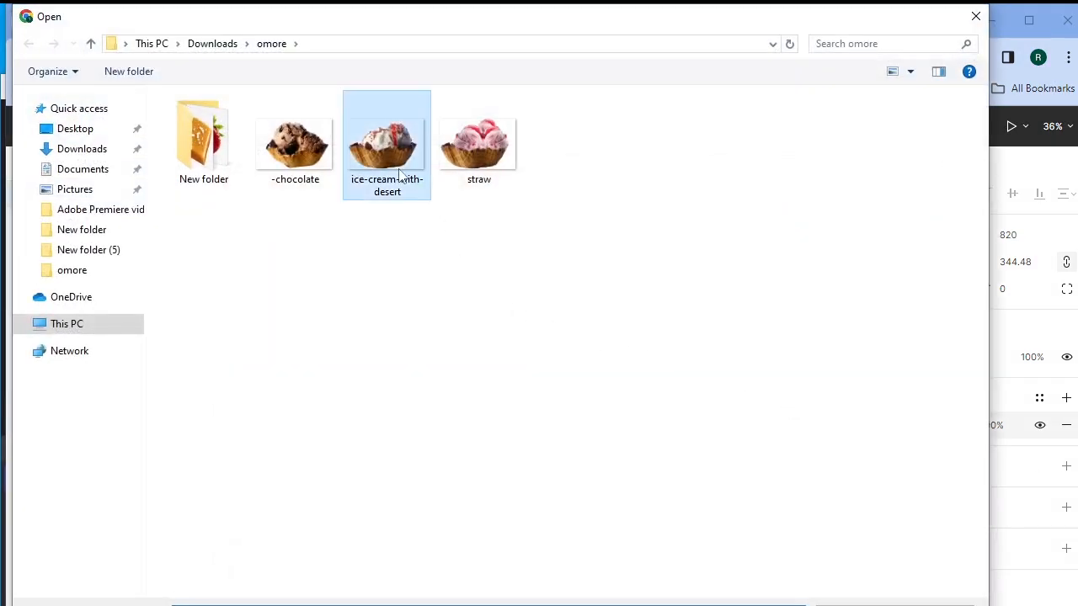
{"action": "double_click", "coordinate": [413, 186]}
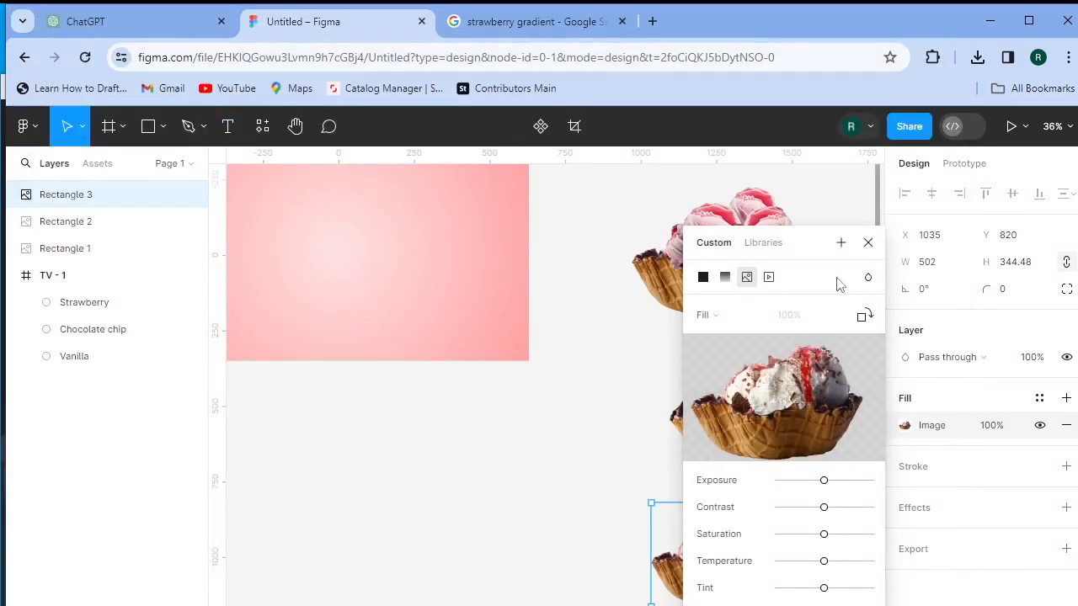
{"action": "left_click", "coordinate": [868, 243]}
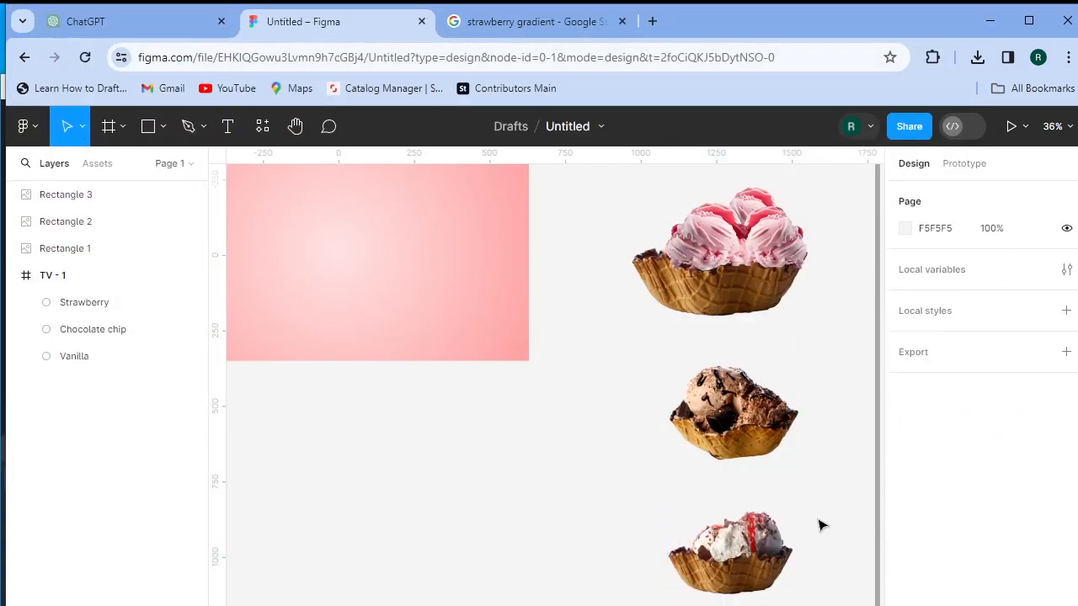
- Stack the three ice-cream images in a vertical auto layout frame named Auto L
{"action": "left_click_drag", "start_coordinate": [605, 200], "coordinate": [771, 592]}
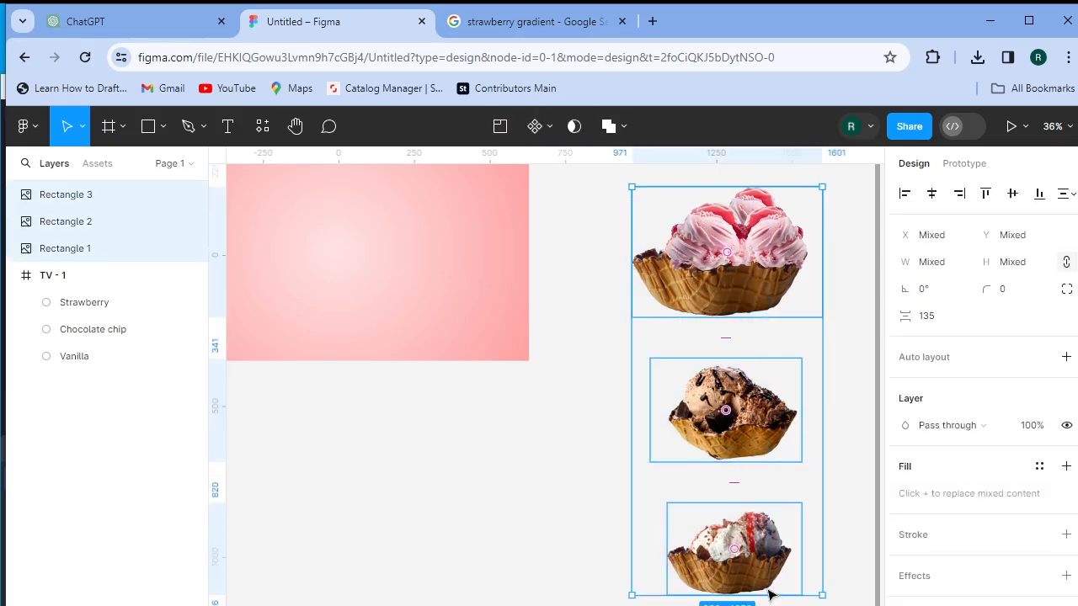
{"action": "right_click", "coordinate": [653, 205]}
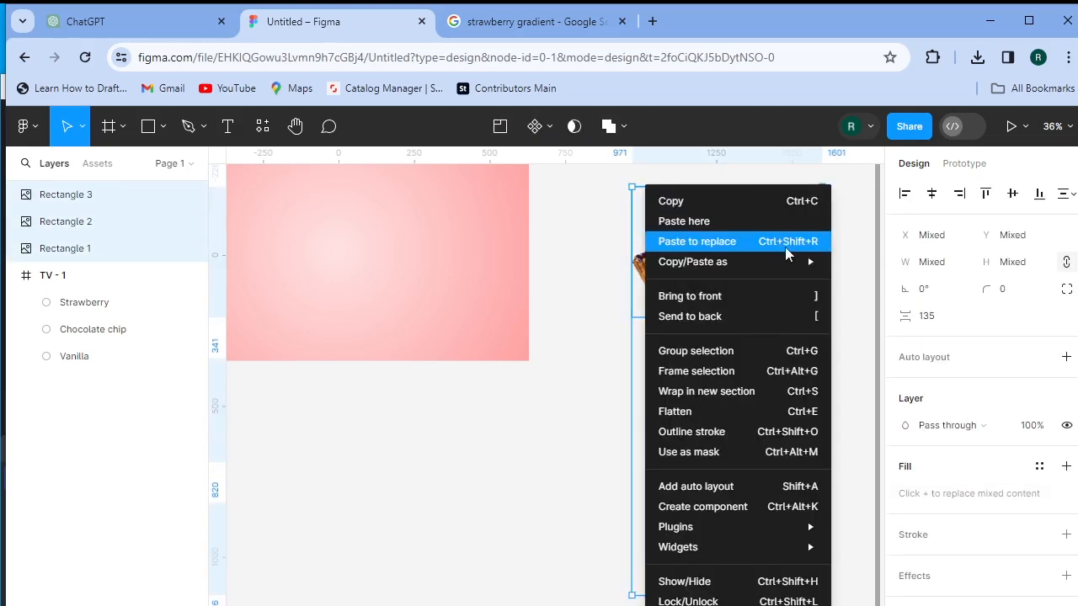
{"action": "mouse_move", "coordinate": [716, 262]}
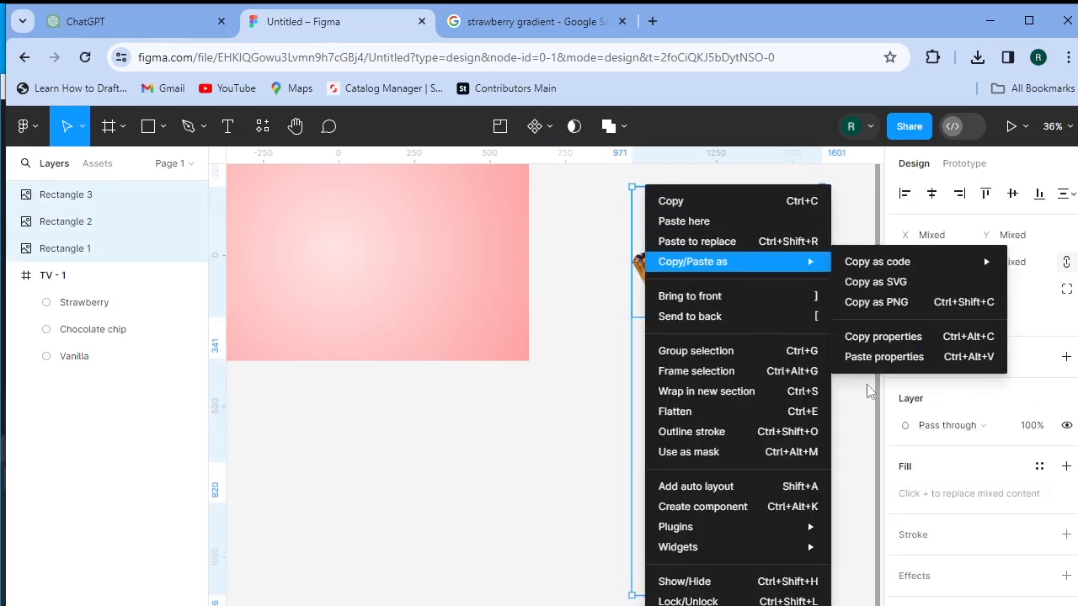
{"action": "left_click", "coordinate": [759, 490]}
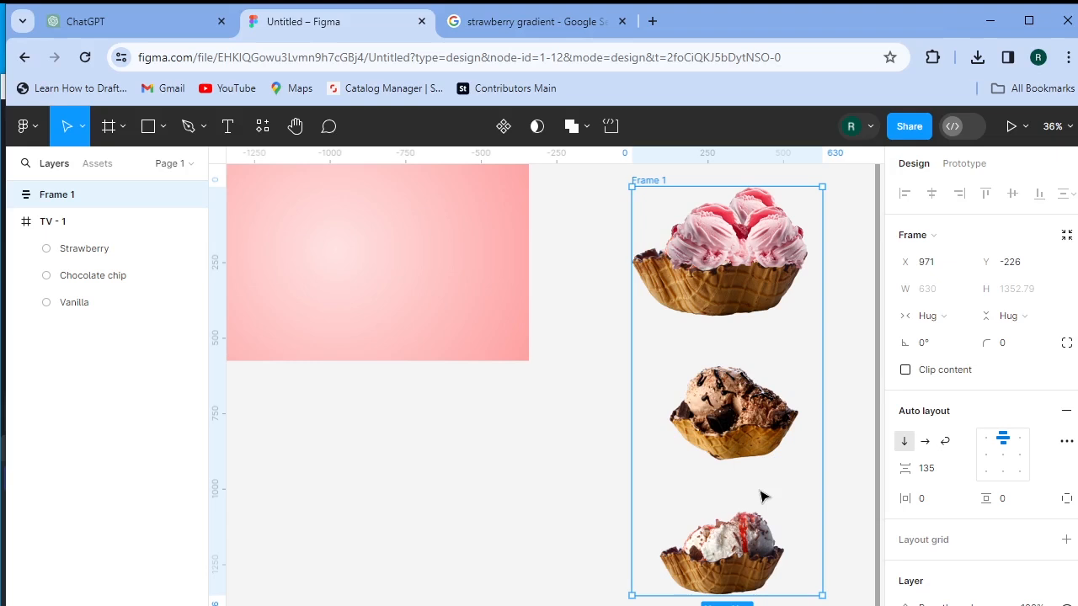
{"action": "left_click", "coordinate": [191, 195]}
{"action": "left_click", "coordinate": [191, 195]}
{"action": "double_click", "coordinate": [49, 196]}
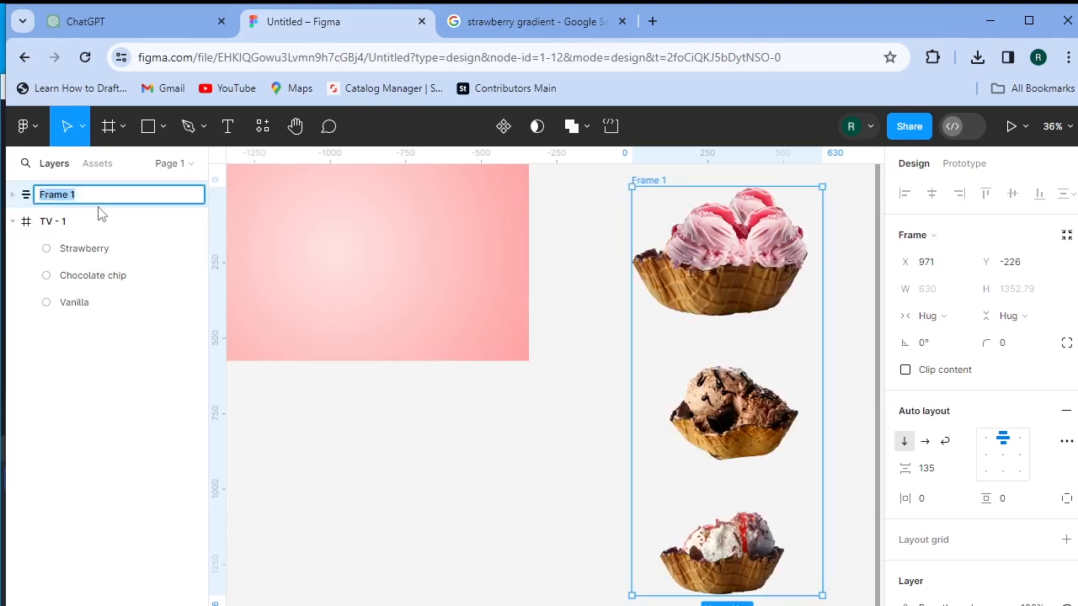
{"action": "type", "text": "Auto L"}
{"action": "key", "text": "Return"}
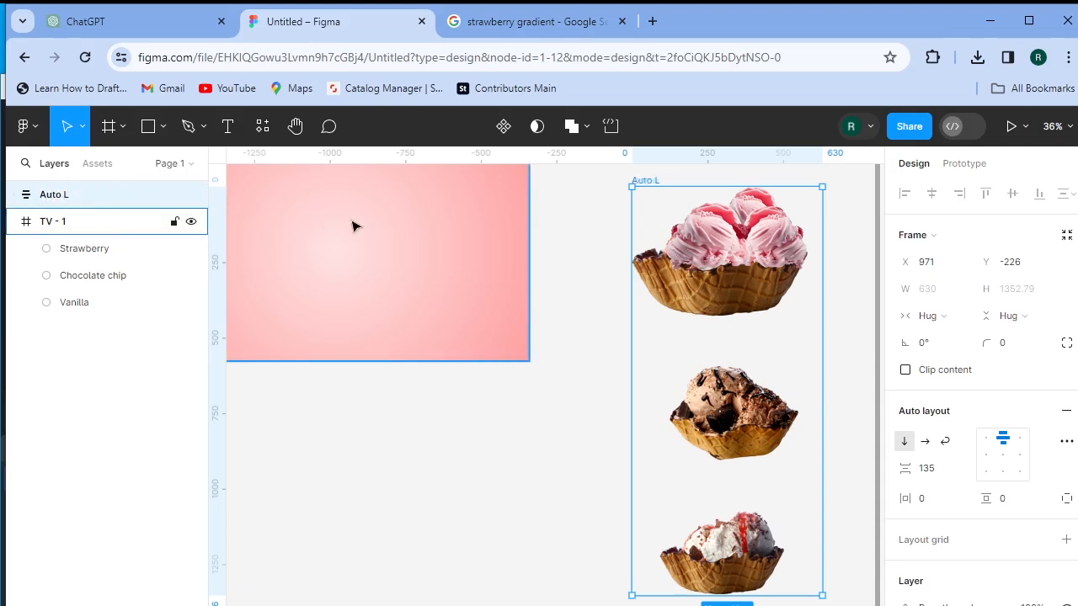
- Make the top strawberry image taller, to 630 × 441
{"action": "left_click", "coordinate": [768, 305]}
{"action": "left_click", "coordinate": [735, 403]}
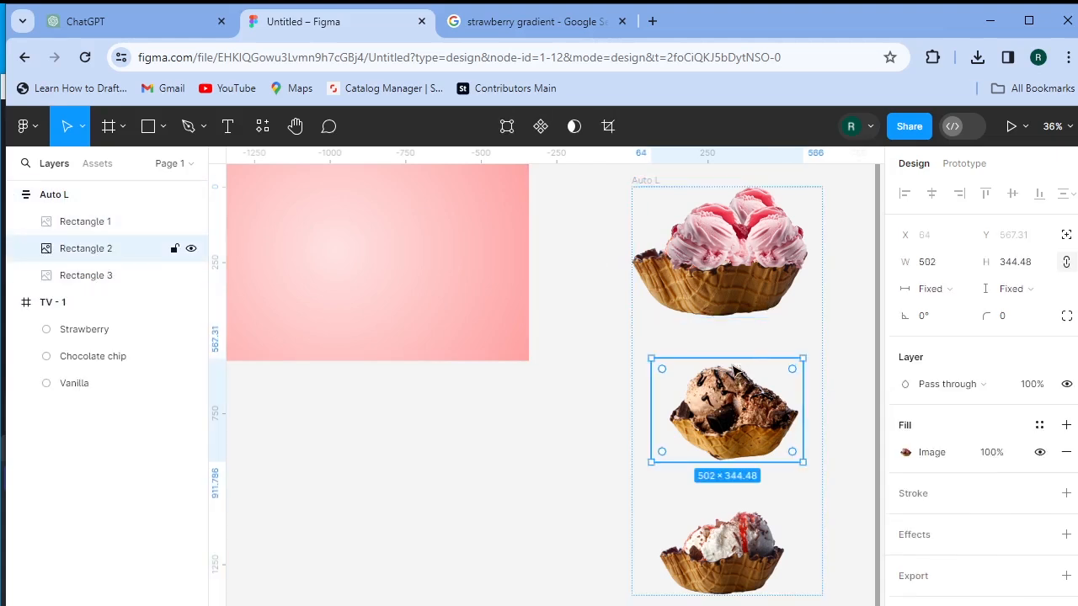
{"action": "left_click_drag", "start_coordinate": [818, 350], "coordinate": [826, 337]}
{"action": "left_click", "coordinate": [828, 331]}
{"action": "left_click", "coordinate": [834, 338]}
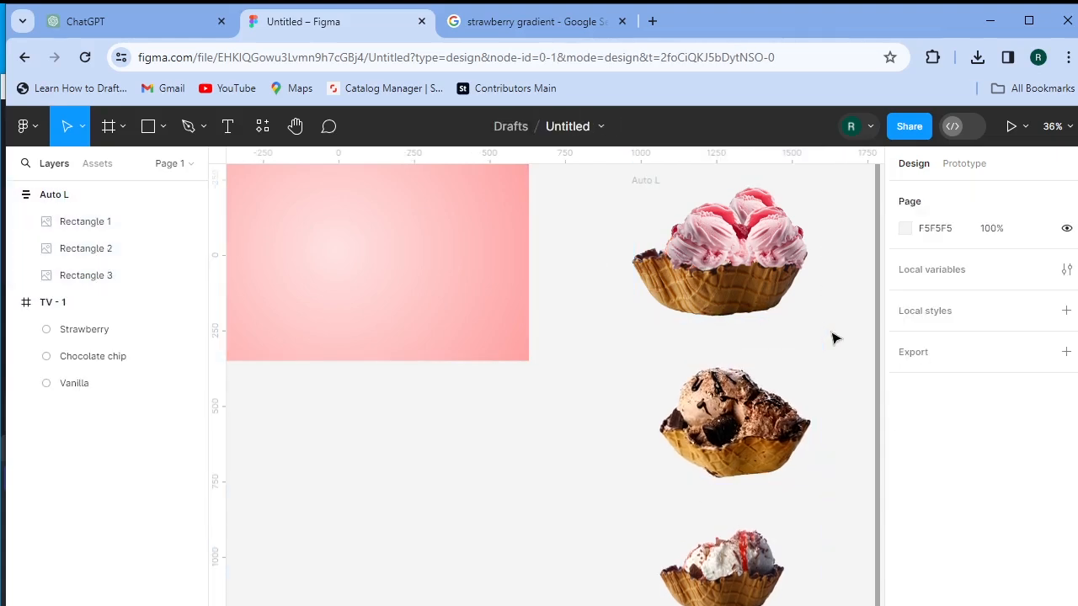
{"action": "left_click", "coordinate": [740, 404]}
{"action": "left_click", "coordinate": [704, 278]}
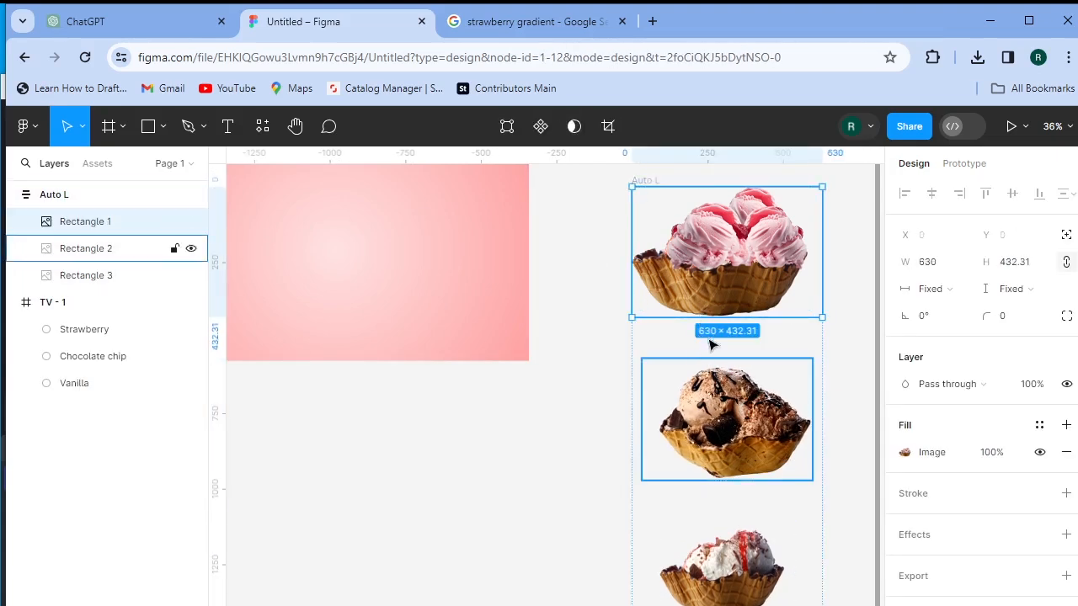
{"action": "mouse_move", "coordinate": [710, 314]}
{"action": "left_mouse_down"}
{"action": "mouse_move", "coordinate": [710, 357]}
{"action": "mouse_move", "coordinate": [710, 322]}
{"action": "left_mouse_up"}
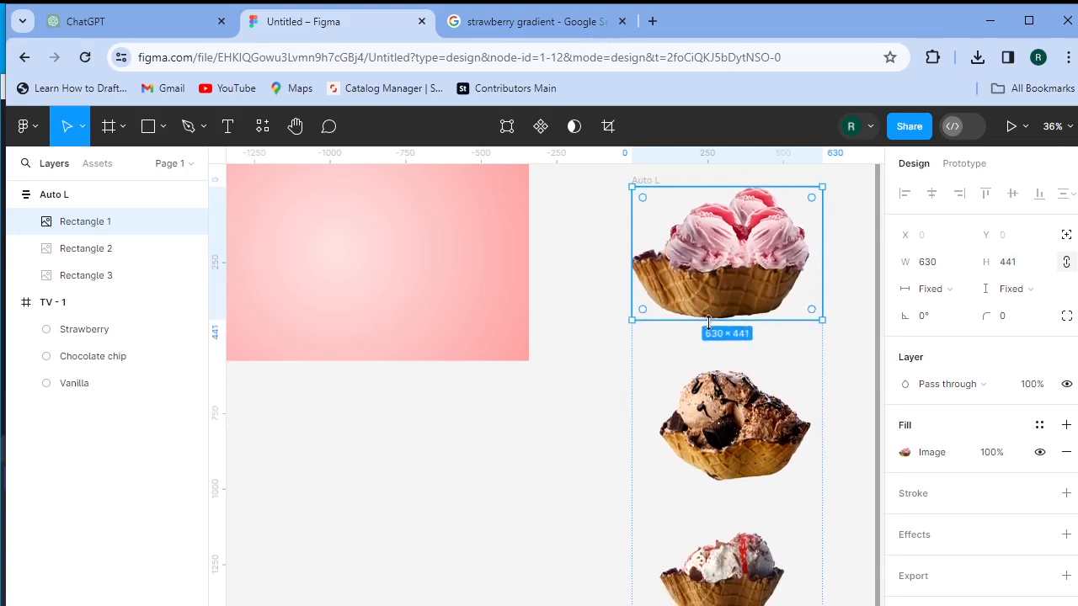
{"action": "left_click", "coordinate": [804, 472]}
{"action": "left_click_drag", "start_coordinate": [809, 477], "coordinate": [832, 506]}
{"action": "key", "text": "ctrl+z"}
{"action": "key", "text": "ctrl+z"}
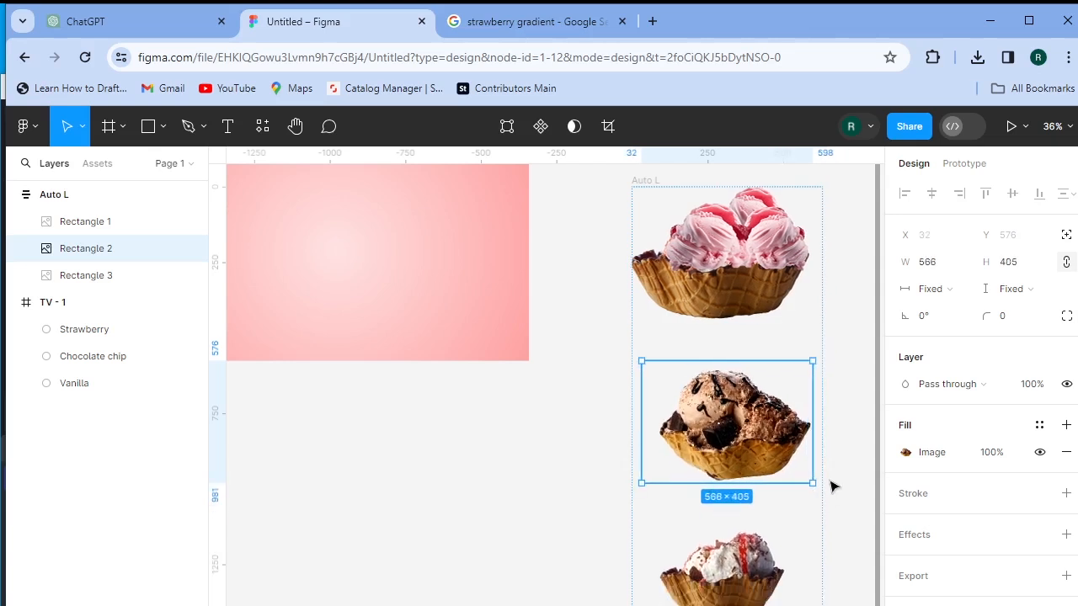
{"action": "left_click", "coordinate": [842, 433]}
- Wrap the image stack in a frame named Ice cream and move it into TV - 1
{"action": "left_click", "coordinate": [750, 250]}
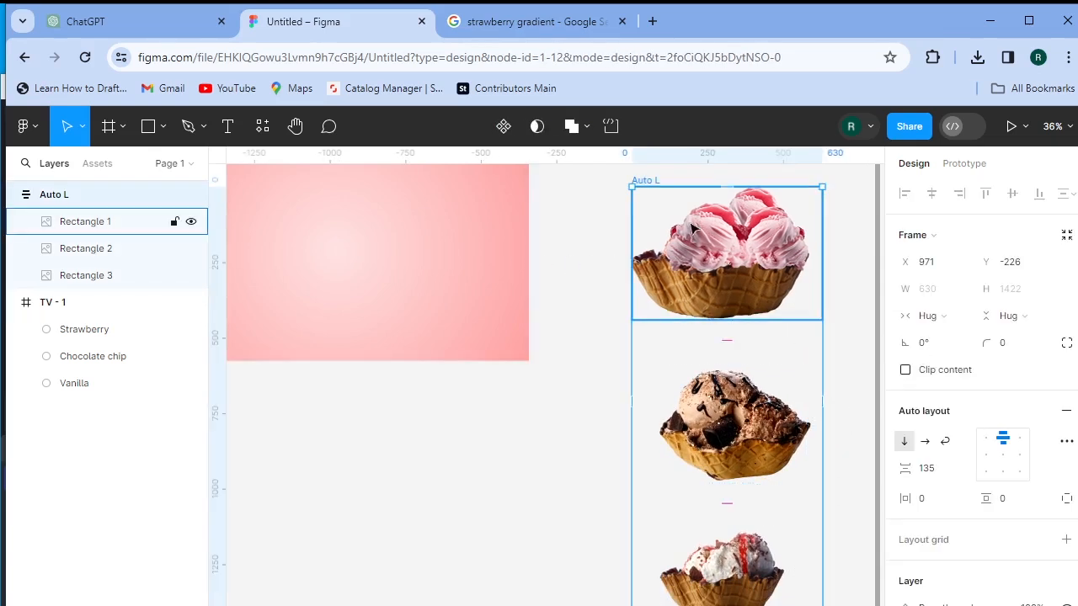
{"action": "right_click", "coordinate": [689, 224]}
{"action": "mouse_move", "coordinate": [691, 226]}
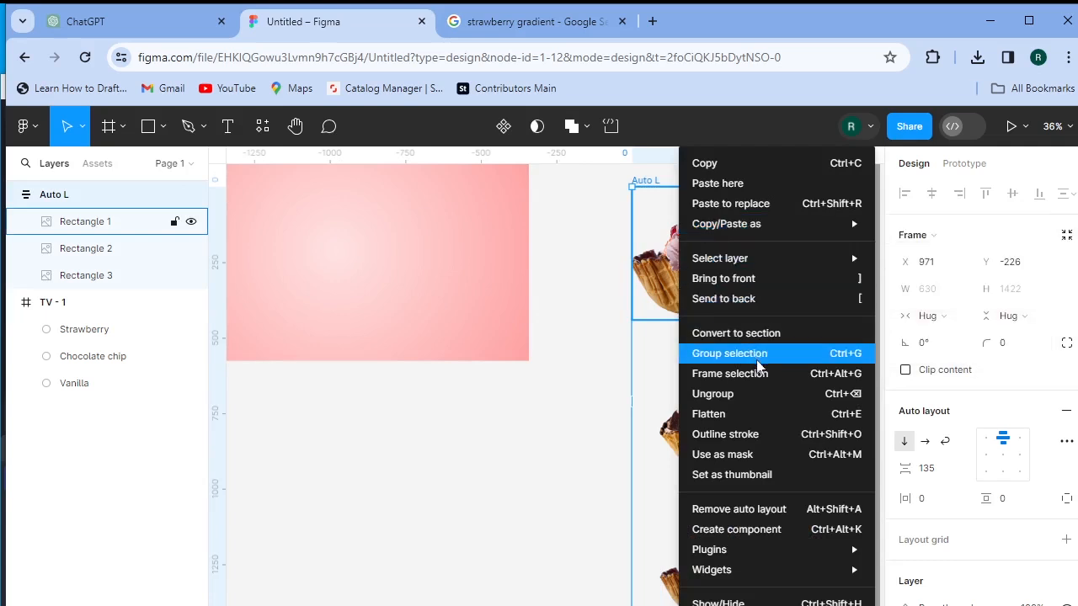
{"action": "left_click", "coordinate": [797, 375]}
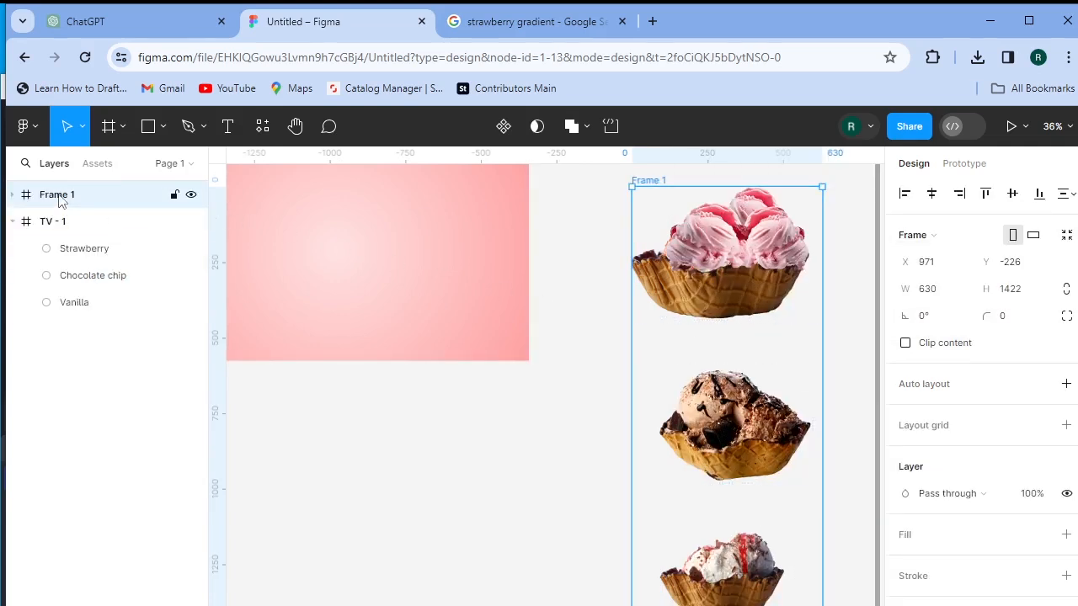
{"action": "double_click", "coordinate": [57, 195]}
{"action": "type", "text": "Ice crea"}
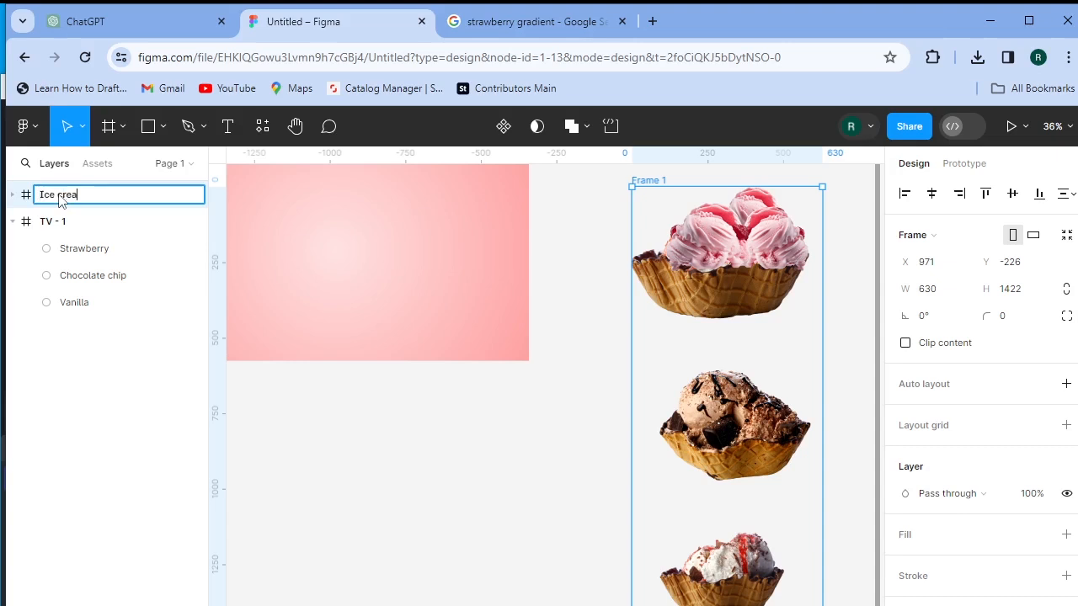
{"action": "key", "text": "Return"}
{"action": "key", "text": "Return"}
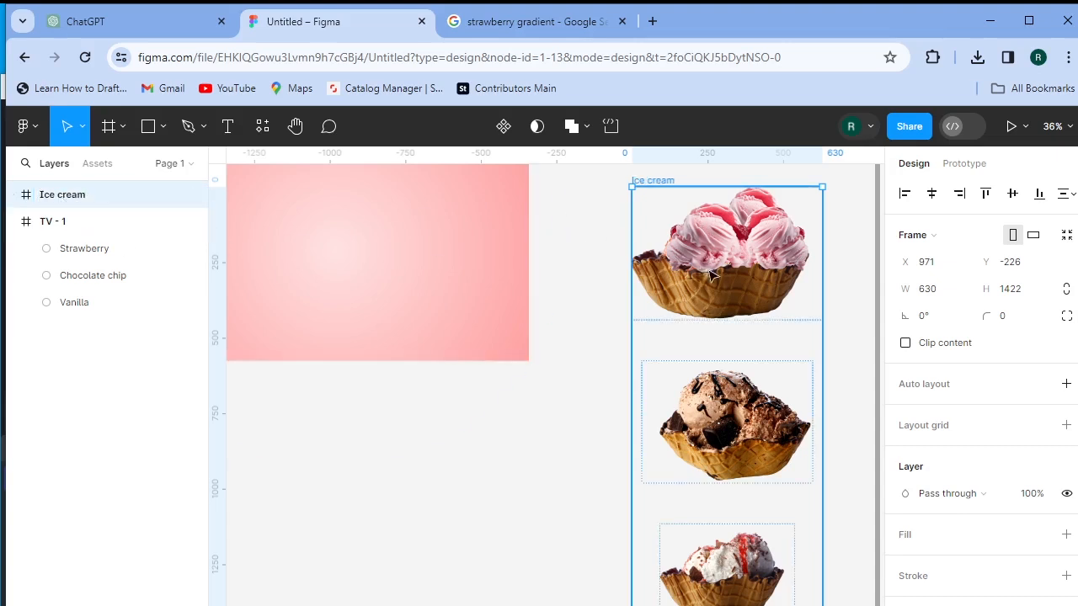
{"action": "key", "text": "shift+a"}
{"action": "left_click_drag", "start_coordinate": [605, 280], "coordinate": [350, 276]}
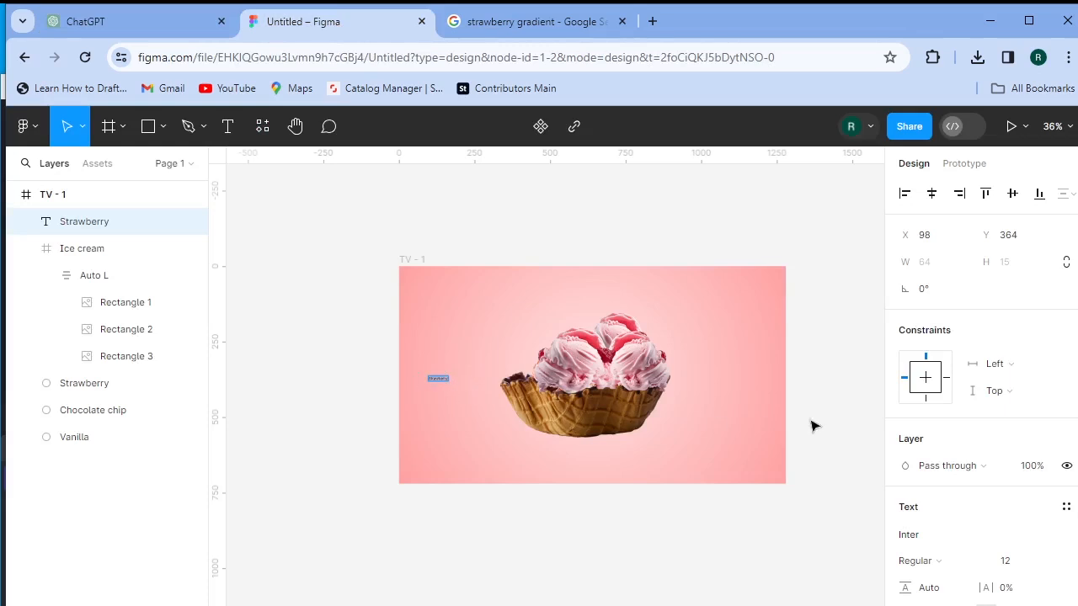
- Enlarge the Strawberry text and set its case to all capitals
{"action": "left_click_drag", "start_coordinate": [996, 567], "coordinate": [1032, 562]}
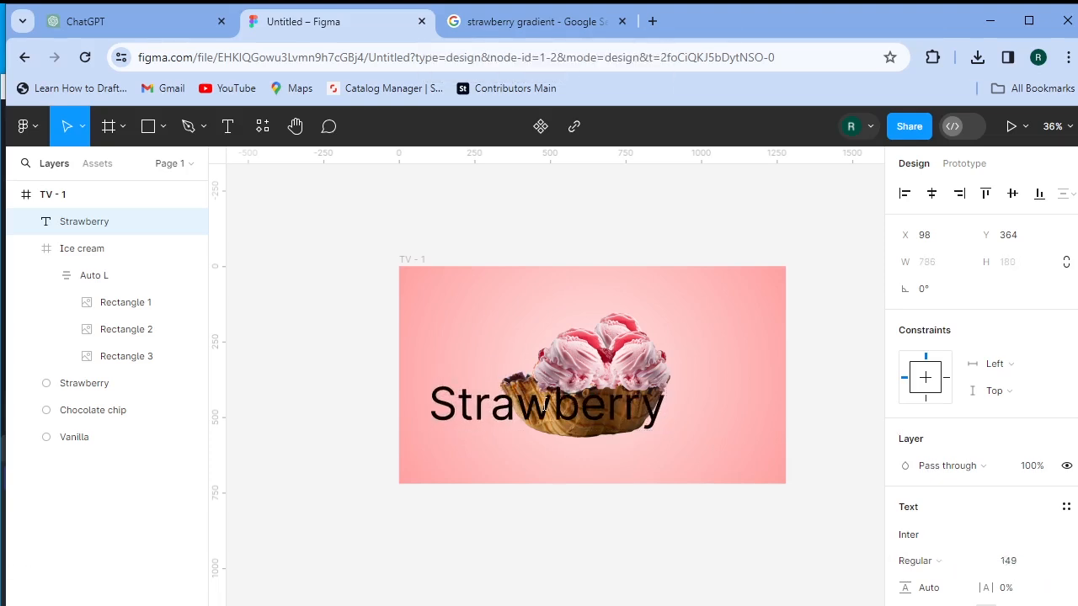
{"action": "scroll", "coordinate": [987, 463], "scroll_direction": "down", "scroll_amount": 3}
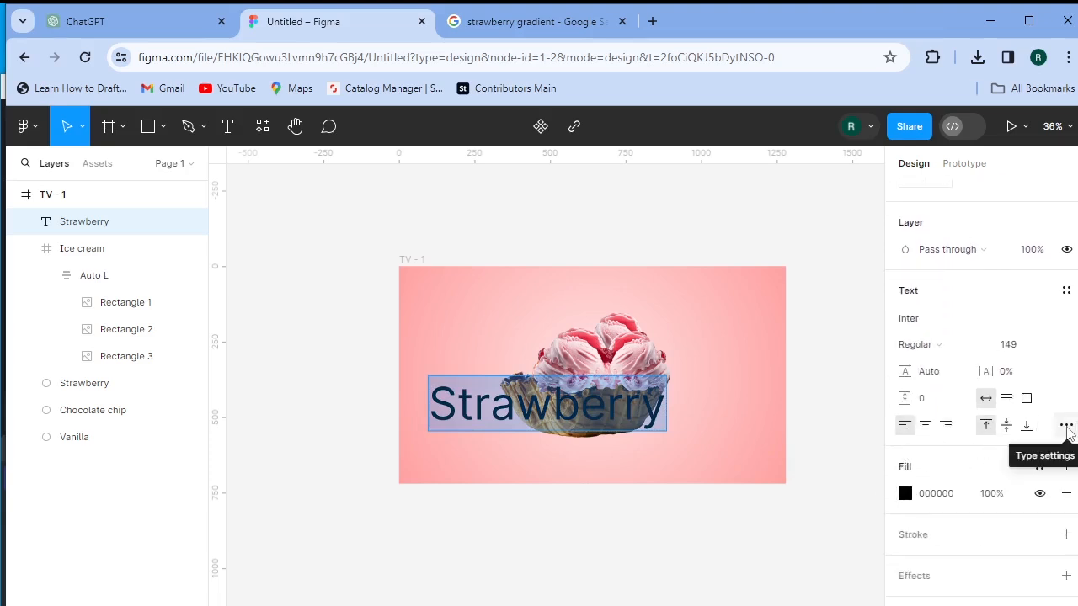
{"action": "left_click", "coordinate": [1067, 425]}
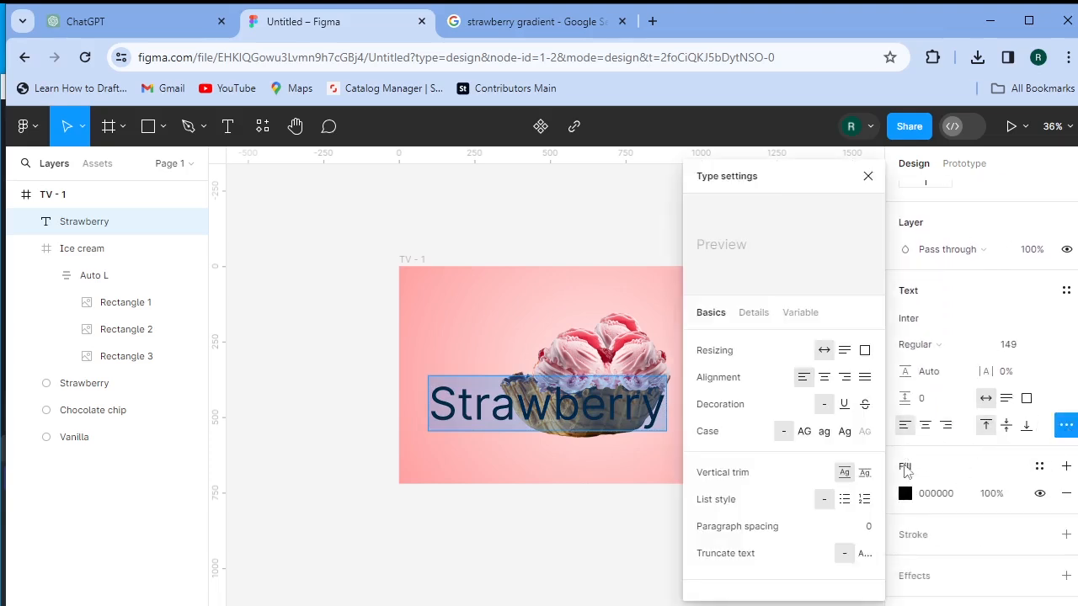
{"action": "left_click", "coordinate": [804, 433]}
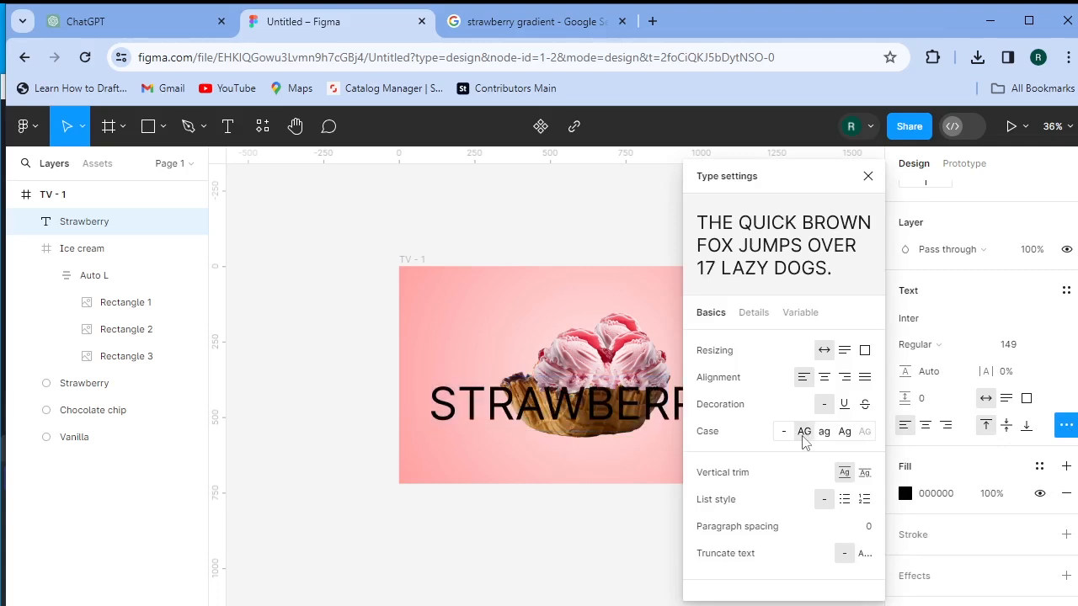
{"action": "left_click", "coordinate": [868, 176]}
- Change the STRAWBERRY text to the Jomhuria font at size 348
{"action": "left_click", "coordinate": [927, 321]}
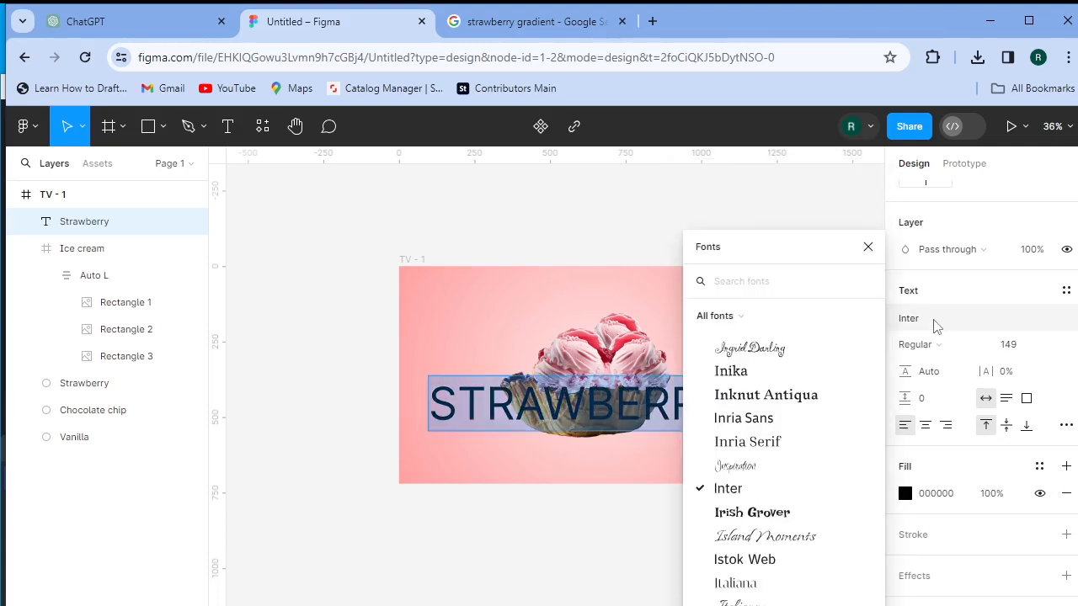
{"action": "scroll", "coordinate": [815, 425], "scroll_direction": "down", "scroll_amount": 3}
{"action": "scroll", "coordinate": [815, 425], "scroll_direction": "down", "scroll_amount": 1}
{"action": "left_click", "coordinate": [749, 509]}
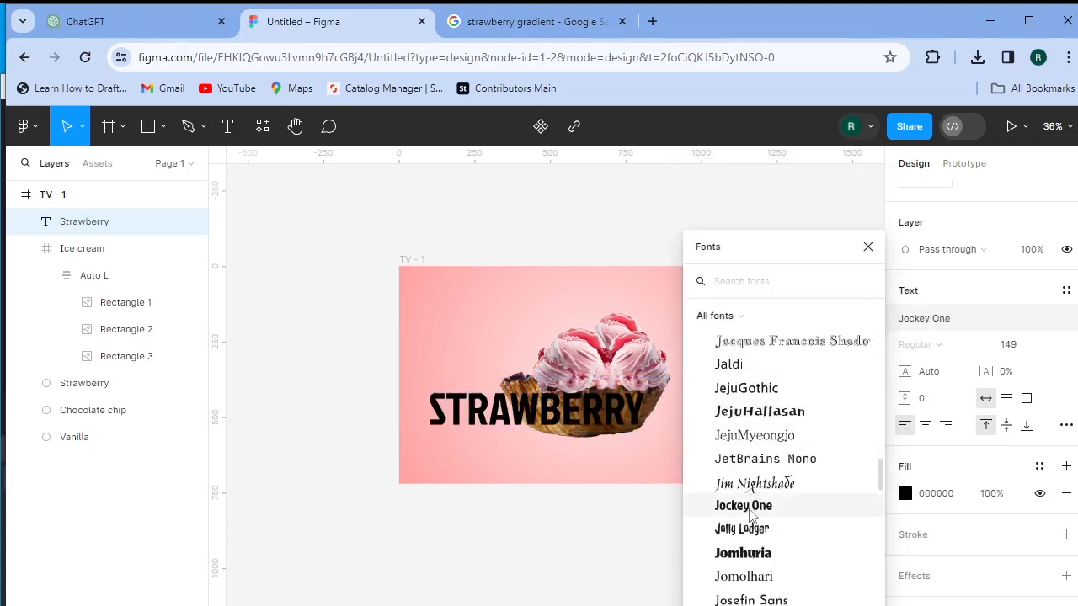
{"action": "left_click", "coordinate": [756, 552]}
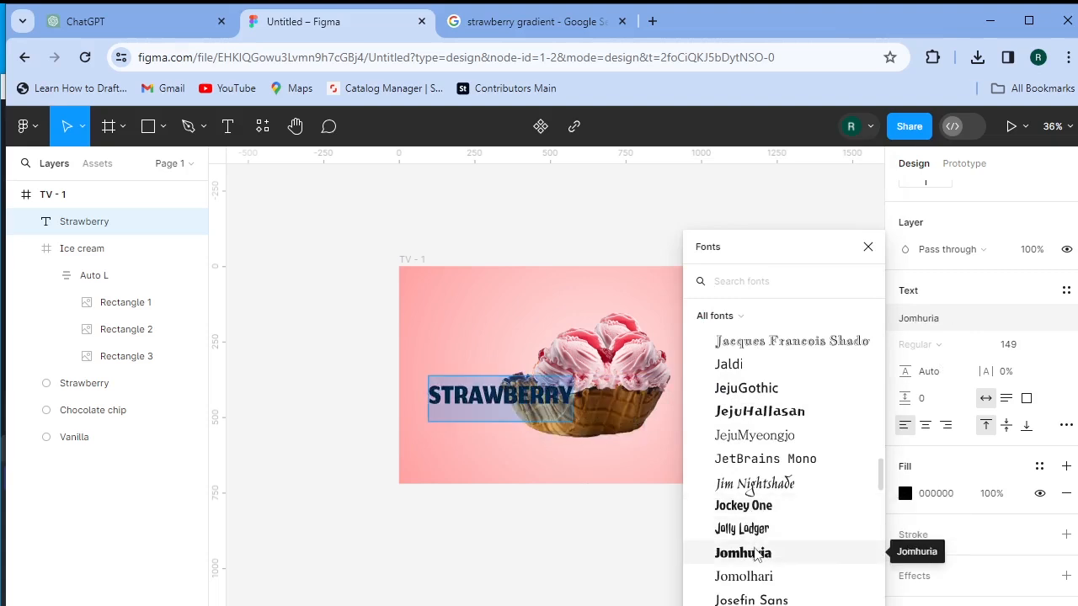
{"action": "left_click", "coordinate": [756, 557]}
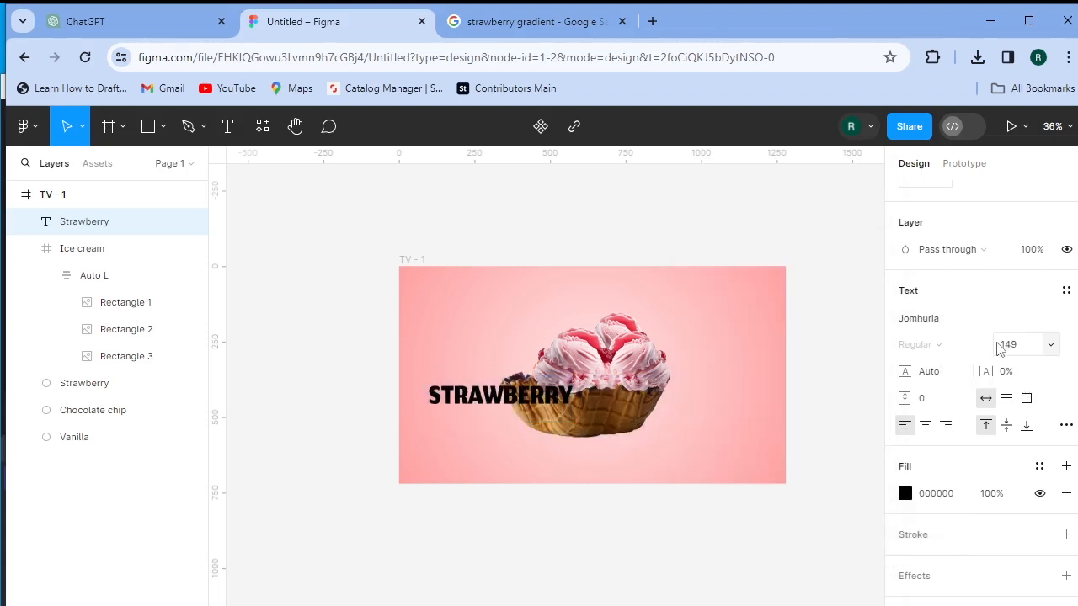
{"action": "mouse_move", "coordinate": [999, 352]}
{"action": "left_mouse_down"}
{"action": "mouse_move", "coordinate": [1068, 346]}
{"action": "mouse_move", "coordinate": [1006, 348]}
{"action": "left_mouse_up"}
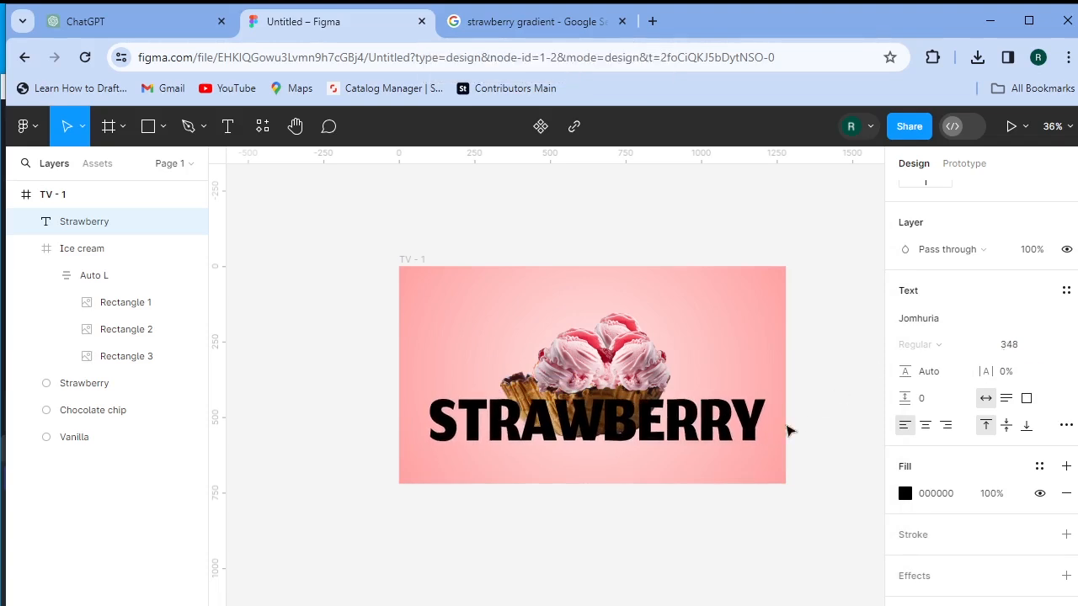
{"action": "left_click", "coordinate": [906, 494]}
- Fill the STRAWBERRY text white (FFFFFF) and nudge the Ice cream stack up in TV - 1
{"action": "left_click_drag", "start_coordinate": [694, 282], "coordinate": [671, 219]}
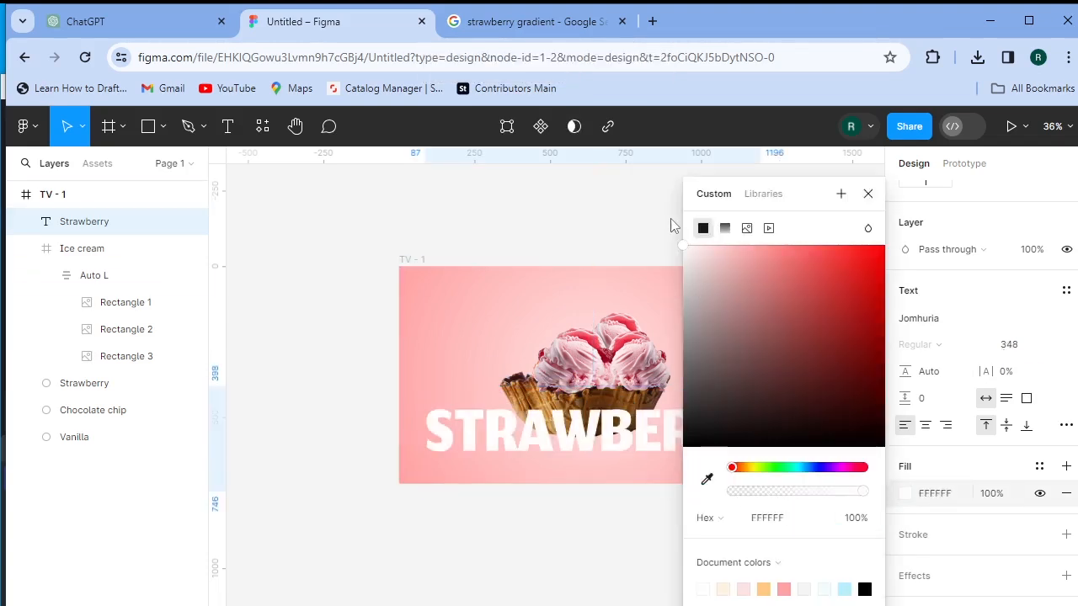
{"action": "left_click", "coordinate": [363, 298]}
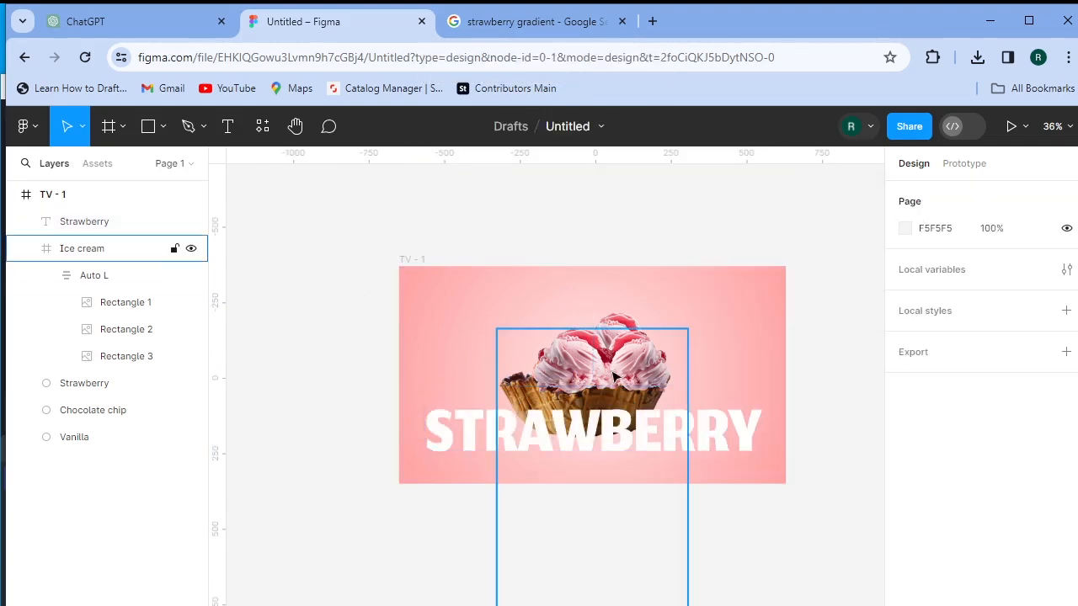
{"action": "left_click", "coordinate": [613, 377]}
{"action": "mouse_move", "coordinate": [613, 377]}
{"action": "left_mouse_down"}
{"action": "mouse_move", "coordinate": [613, 312]}
{"action": "mouse_move", "coordinate": [614, 361]}
{"action": "left_mouse_up"}
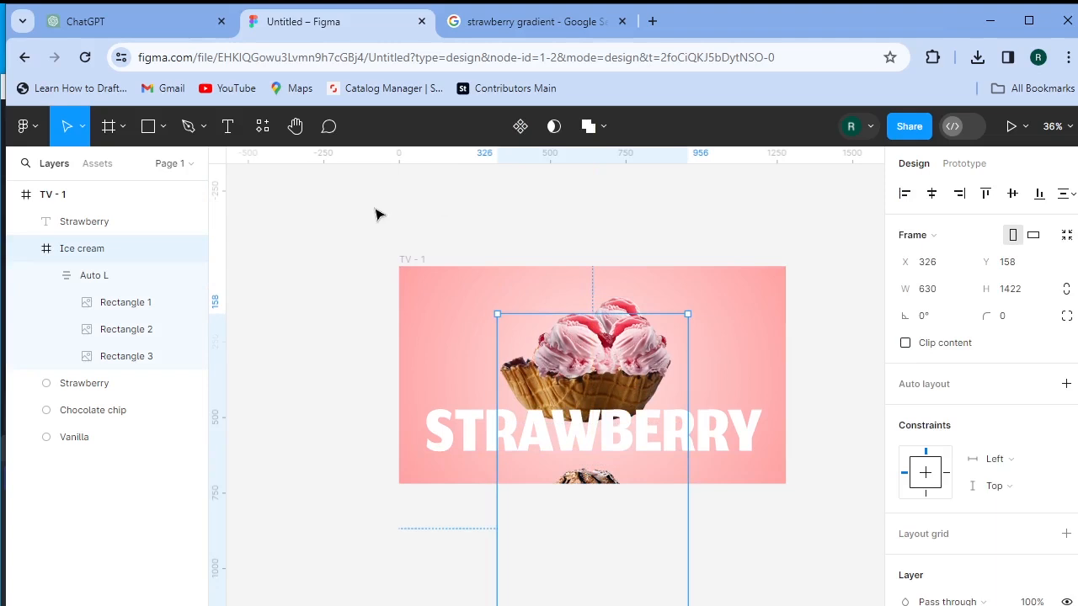
- Move the STRAWBERRY text out of TV - 1 onto the canvas to its right
{"action": "left_click", "coordinate": [556, 243]}
{"action": "left_click", "coordinate": [613, 436]}
{"action": "left_click_drag", "start_coordinate": [645, 446], "coordinate": [717, 402]}
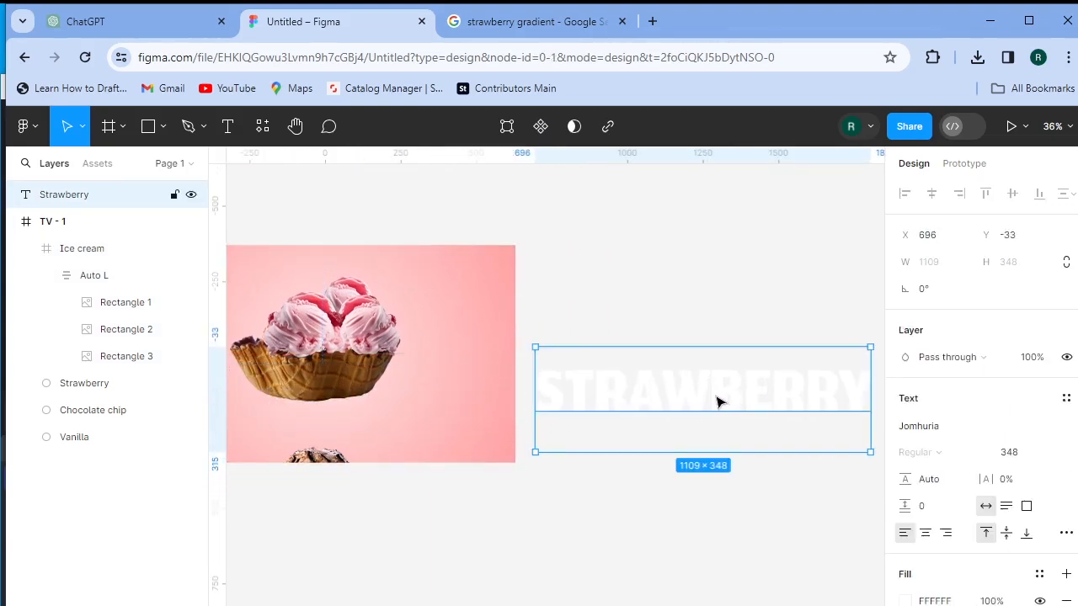
- Duplicate STRAWBERRY twice and change the copies to CHOCOLATE CHIP and VANILLA
{"action": "left_click_drag", "start_coordinate": [727, 399], "coordinate": [725, 503], "text": "alt"}
{"action": "left_click", "coordinate": [641, 446]}
{"action": "left_click_drag", "start_coordinate": [552, 444], "coordinate": [808, 466]}
{"action": "type", "text": "Chocolate chip"}
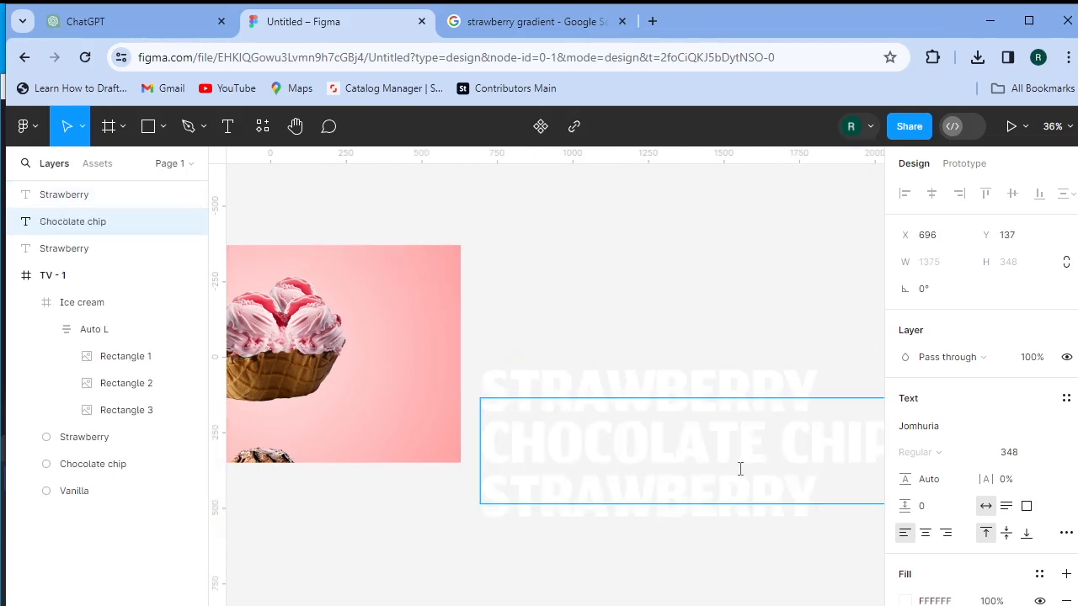
{"action": "left_click", "coordinate": [595, 526]}
{"action": "double_click", "coordinate": [602, 508]}
{"action": "type", "text": "VANILLA"}
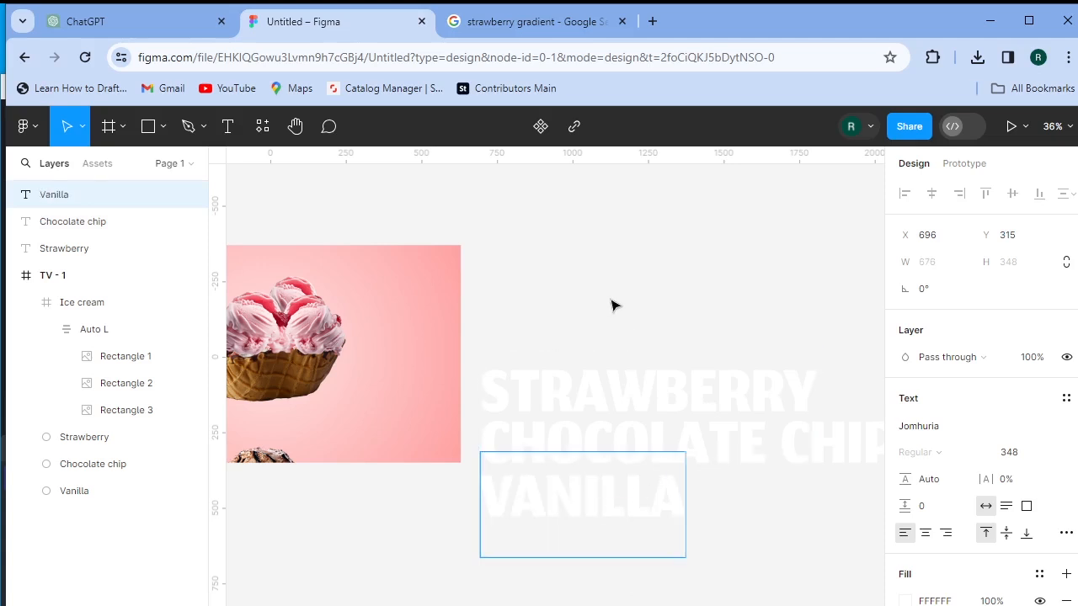
- Centre-align the three headings and set their font size to 279
{"action": "left_click_drag", "start_coordinate": [575, 312], "coordinate": [712, 548]}
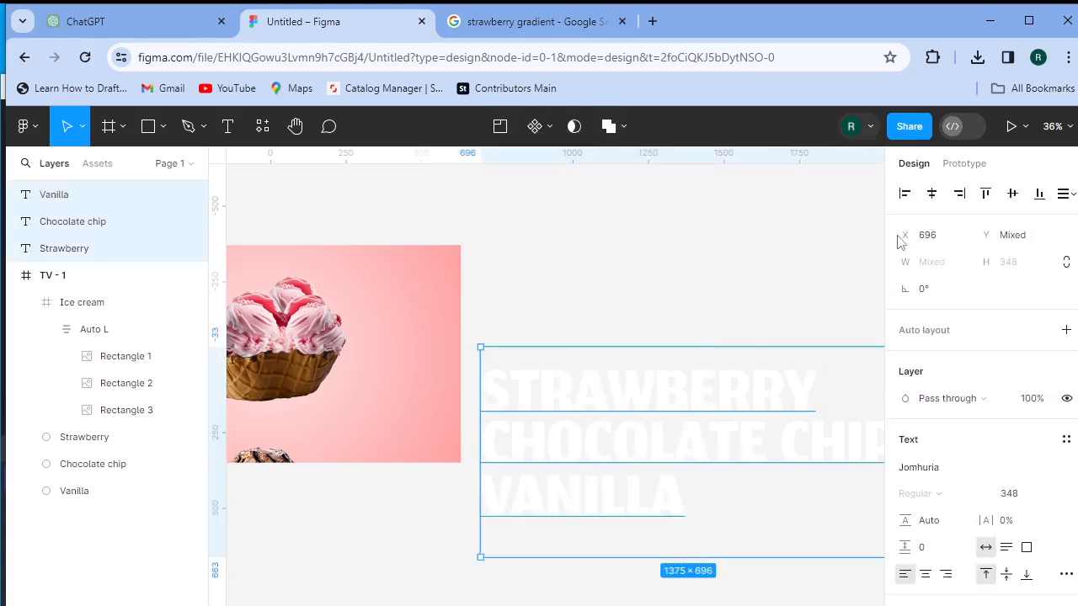
{"action": "left_click", "coordinate": [932, 193]}
{"action": "scroll", "coordinate": [594, 334], "scroll_direction": "right", "scroll_amount": 2}
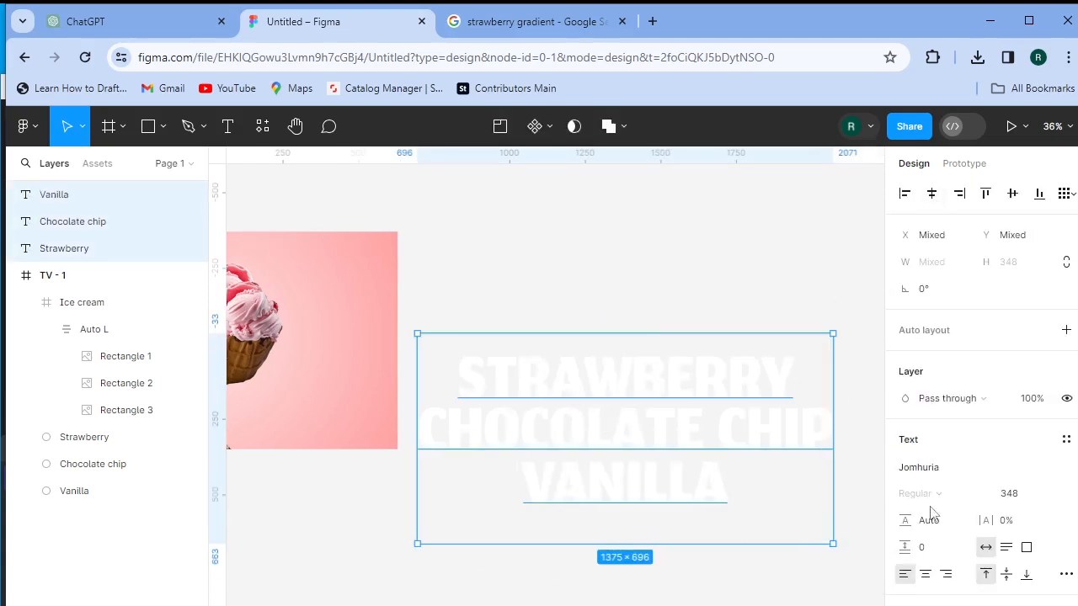
{"action": "left_click_drag", "start_coordinate": [1003, 496], "coordinate": [911, 500]}
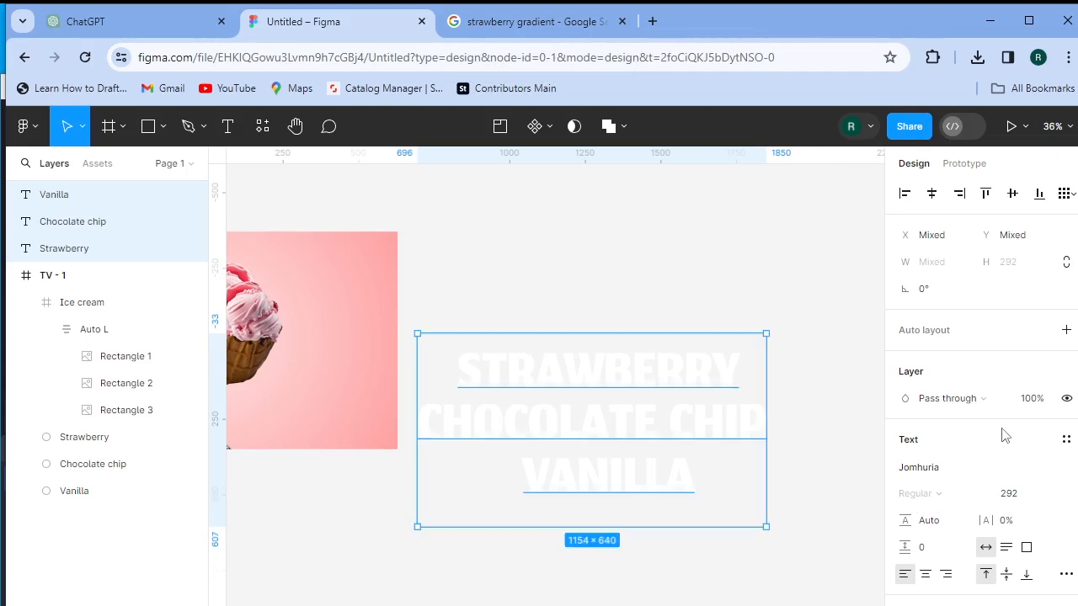
{"action": "mouse_move", "coordinate": [1003, 503]}
{"action": "left_mouse_down"}
{"action": "mouse_move", "coordinate": [935, 512]}
{"action": "mouse_move", "coordinate": [990, 508]}
{"action": "left_mouse_up"}
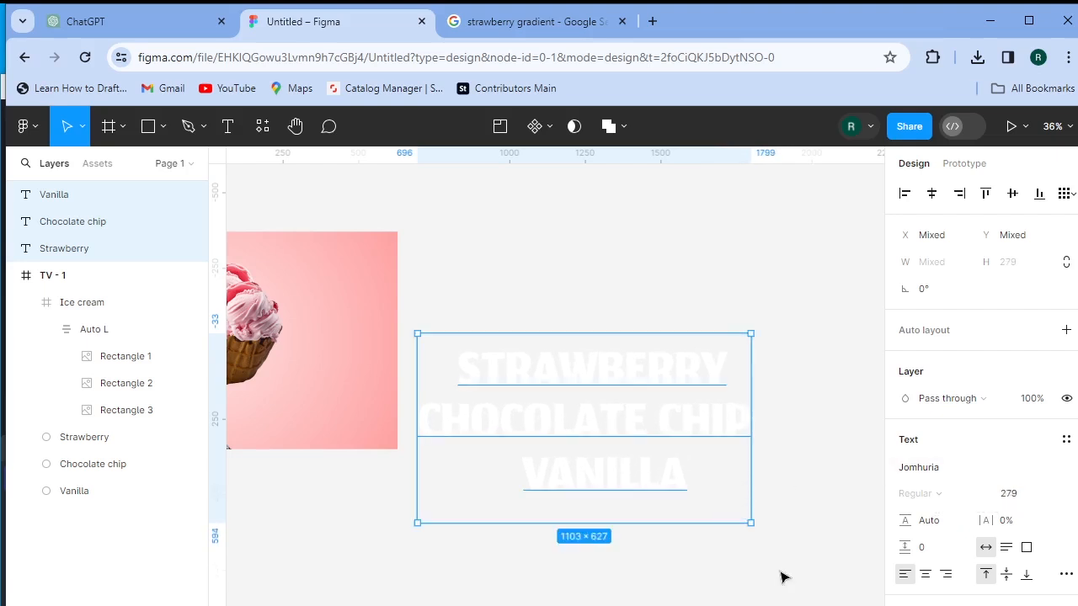
{"action": "left_click", "coordinate": [792, 508]}
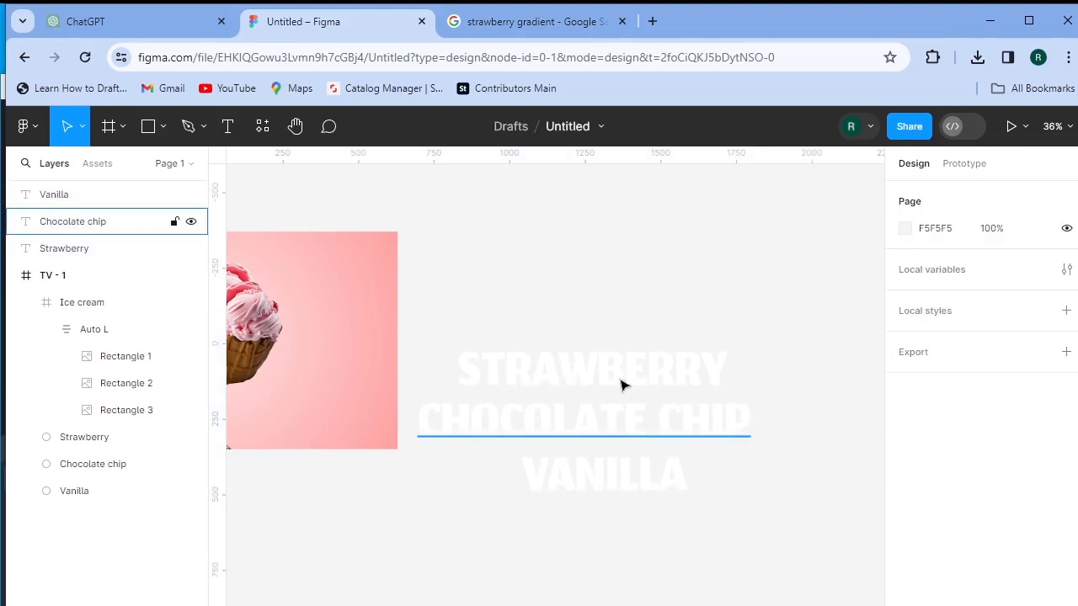
- Tighten CHOCOLATE CHIP and VANILLA under each other and move STRAWBERRY onto TV - 1 below the ice cream
{"action": "left_click", "coordinate": [604, 418]}
{"action": "left_click_drag", "start_coordinate": [605, 418], "coordinate": [606, 414]}
{"action": "left_click_drag", "start_coordinate": [593, 482], "coordinate": [597, 458]}
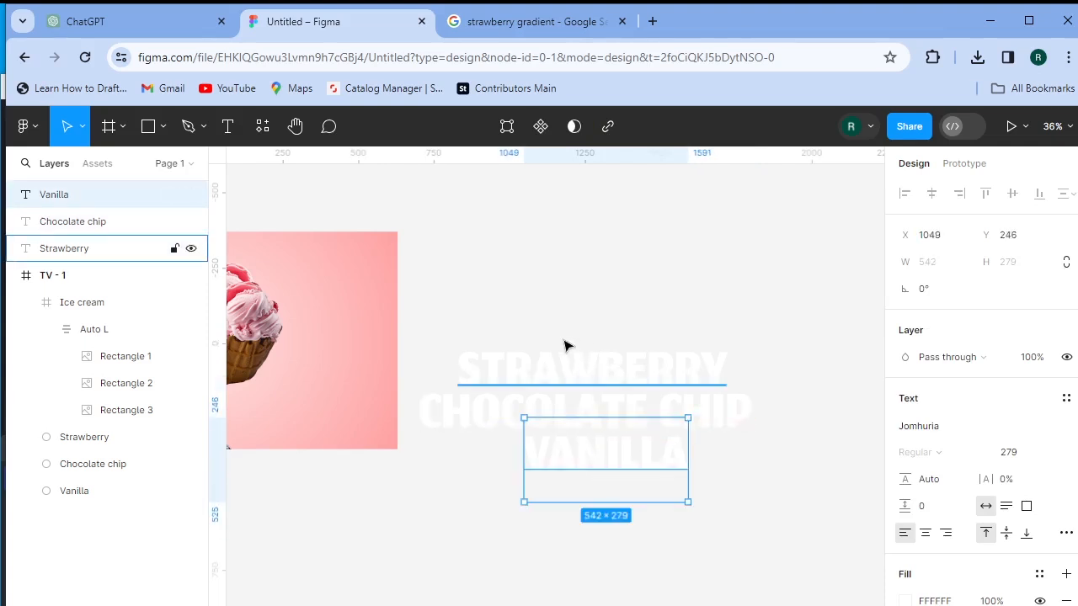
{"action": "scroll", "coordinate": [539, 368], "scroll_direction": "left", "scroll_amount": 5}
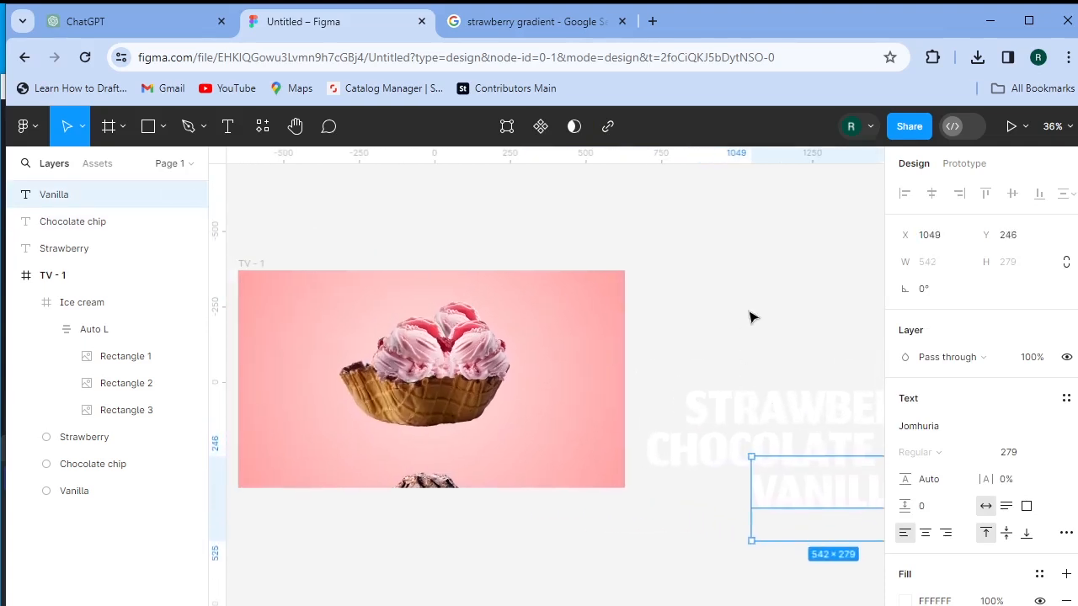
{"action": "key", "text": "Escape"}
{"action": "left_click_drag", "start_coordinate": [824, 414], "coordinate": [438, 444]}
- Align CHOCOLATE CHIP and VANILLA on horizontal and vertical centres and move them onto TV - 1
{"action": "left_click_drag", "start_coordinate": [751, 362], "coordinate": [796, 535]}
{"action": "left_click", "coordinate": [931, 196]}
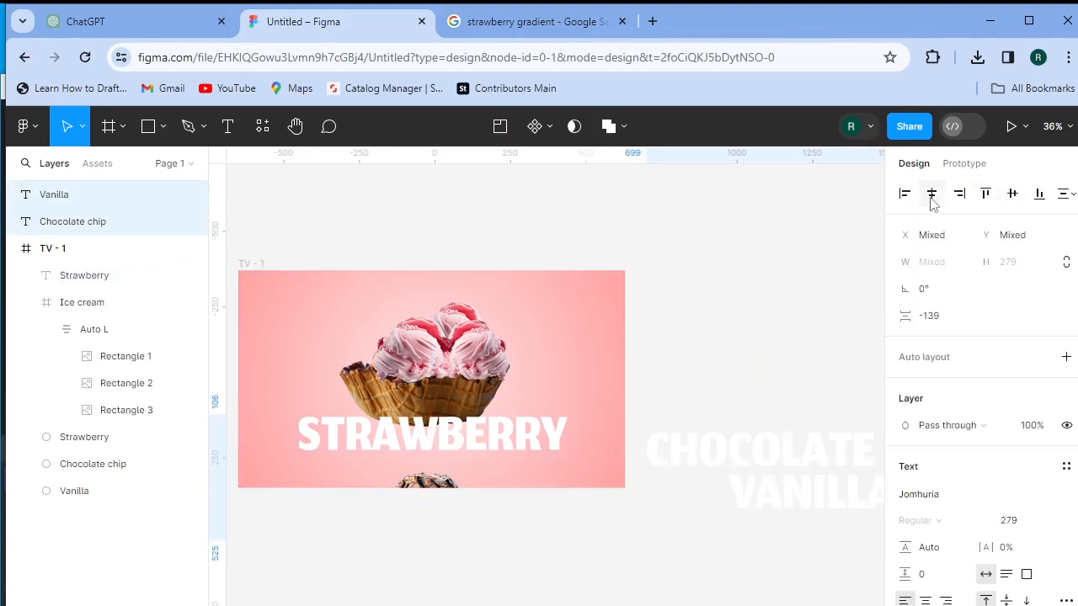
{"action": "left_click", "coordinate": [1013, 195]}
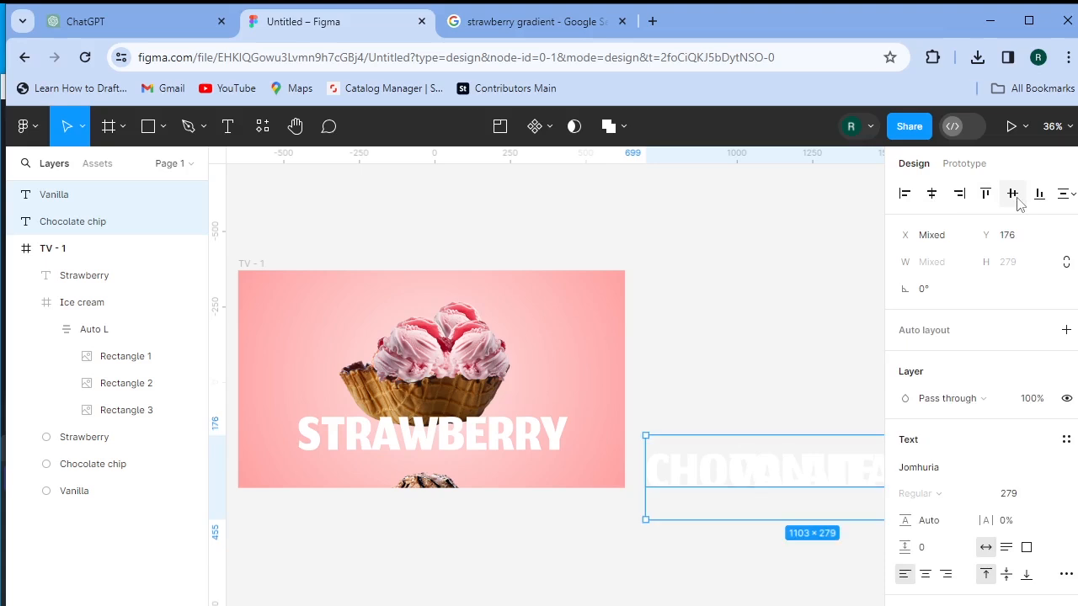
{"action": "left_click_drag", "start_coordinate": [818, 489], "coordinate": [440, 451]}
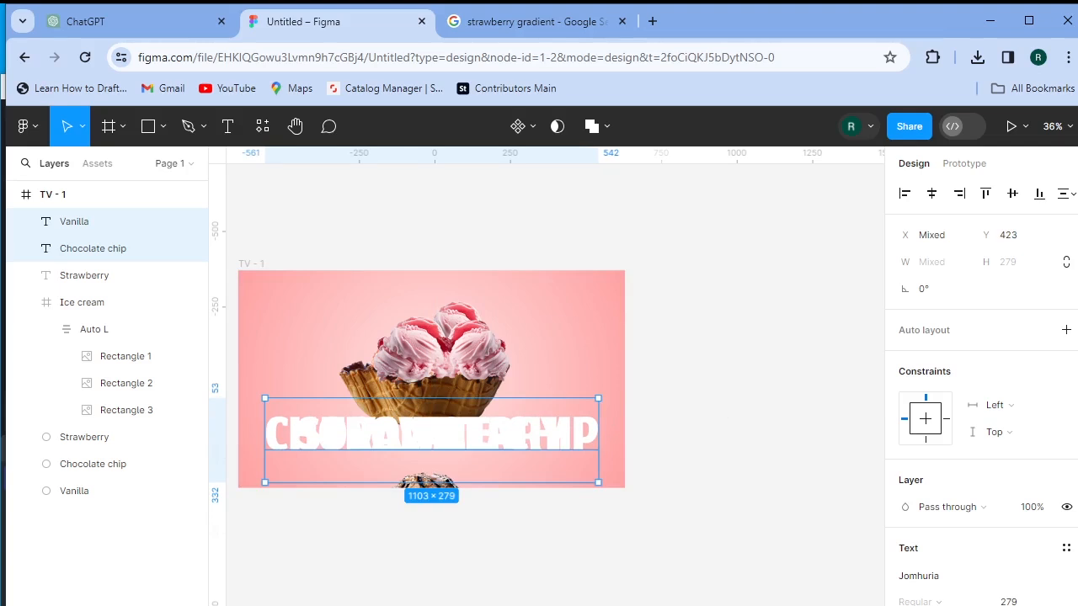
- Set CHOCOLATE CHIP and VANILLA to font size 1 with 0% fill opacity
{"action": "scroll", "coordinate": [1054, 358], "scroll_direction": "down", "scroll_amount": 5}
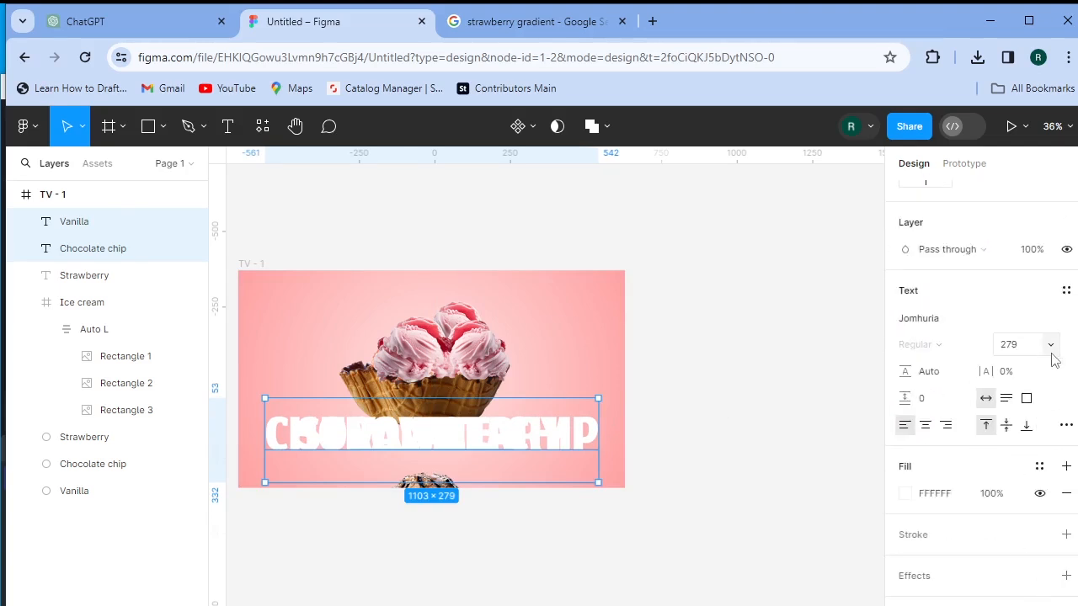
{"action": "left_click", "coordinate": [1027, 350]}
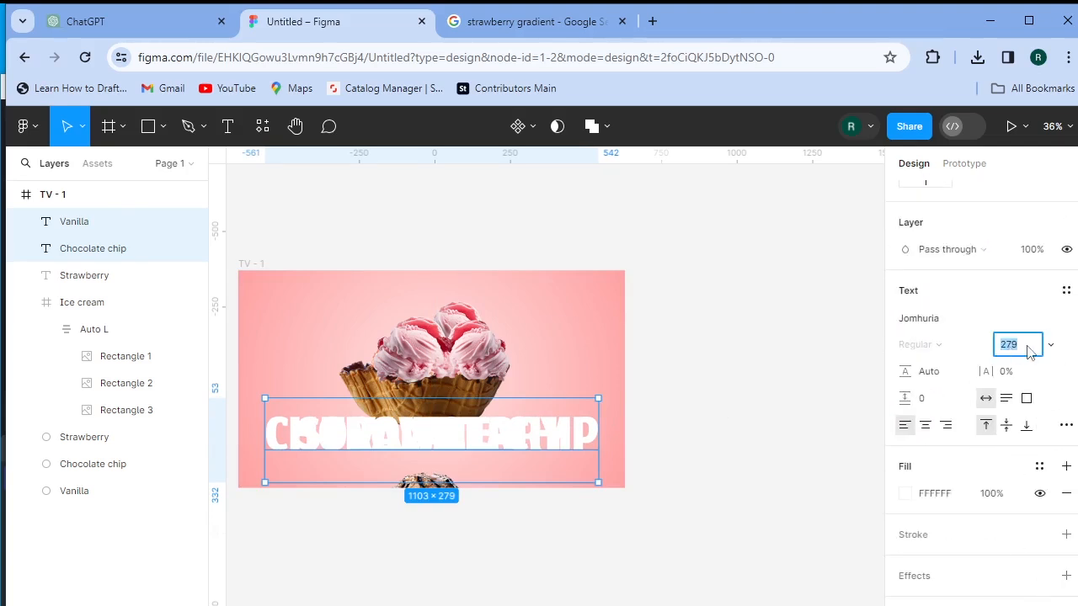
{"action": "type", "text": "1"}
{"action": "key", "text": "Return"}
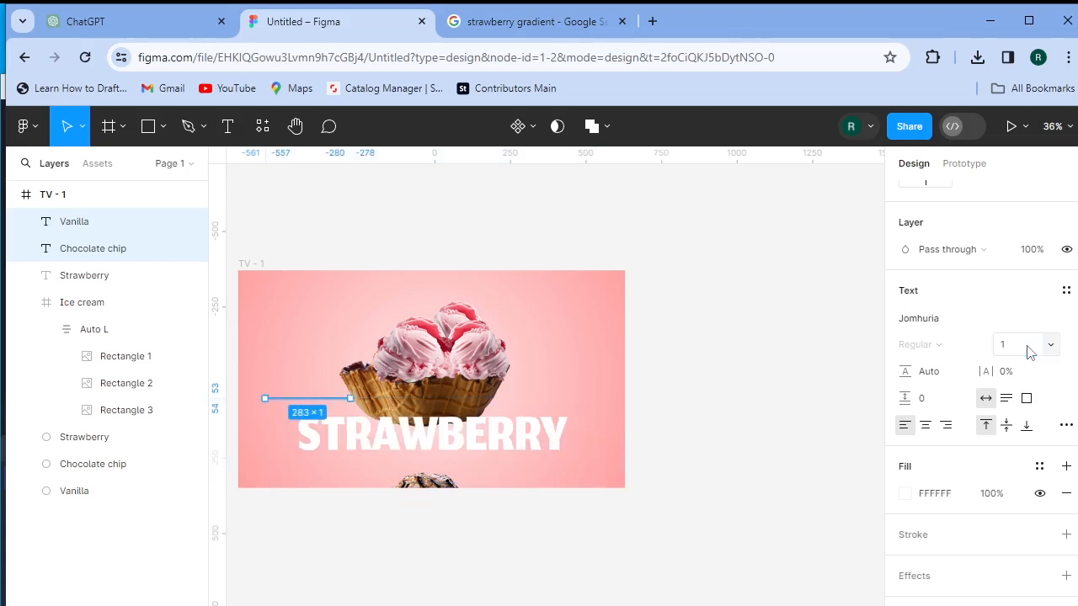
{"action": "left_click_drag", "start_coordinate": [991, 495], "coordinate": [652, 544]}
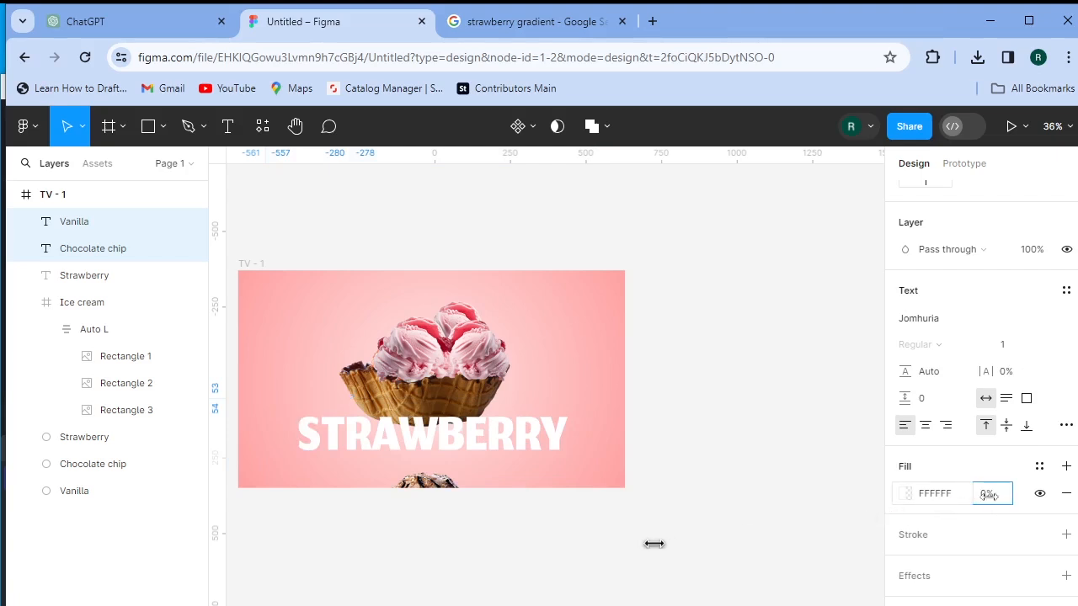
- Move the tiny VANILLA and CHOCOLATE CHIP texts to the top centre of TV - 1
{"action": "left_click", "coordinate": [72, 224]}
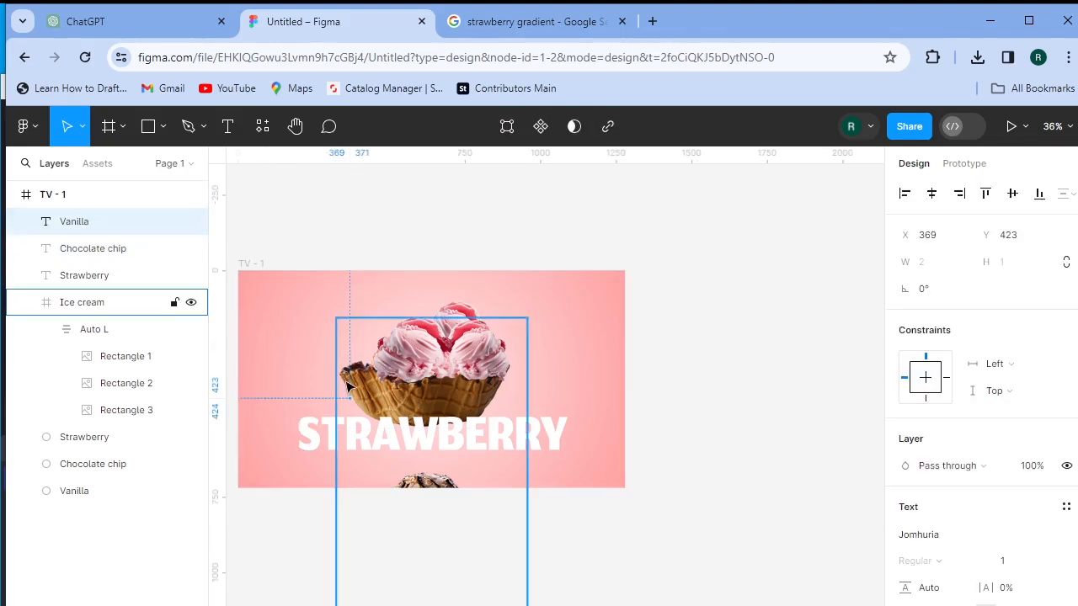
{"action": "left_click_drag", "start_coordinate": [345, 388], "coordinate": [436, 283]}
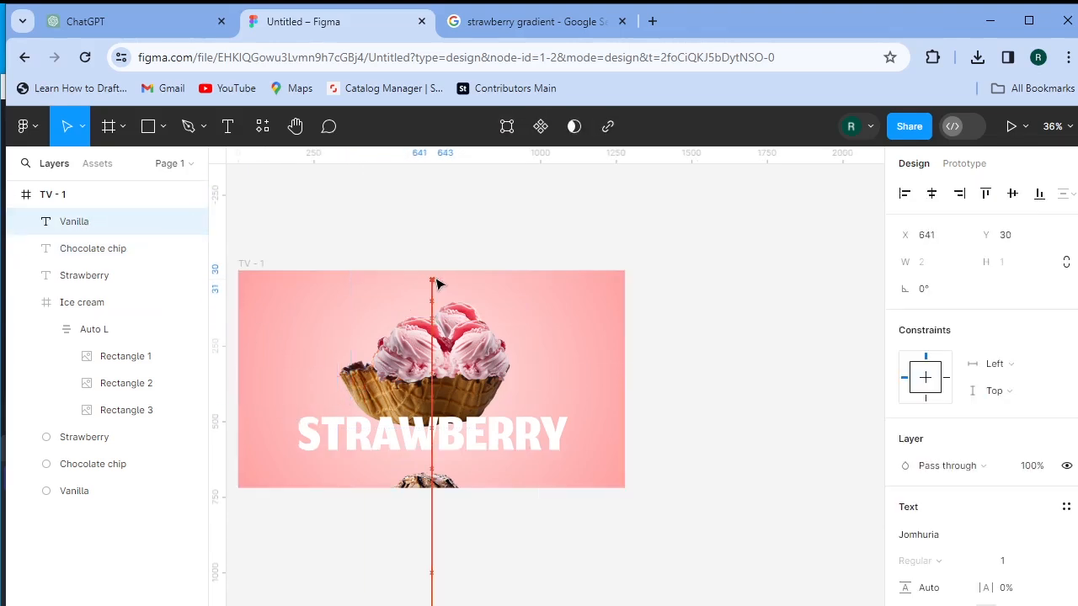
{"action": "left_click", "coordinate": [113, 249]}
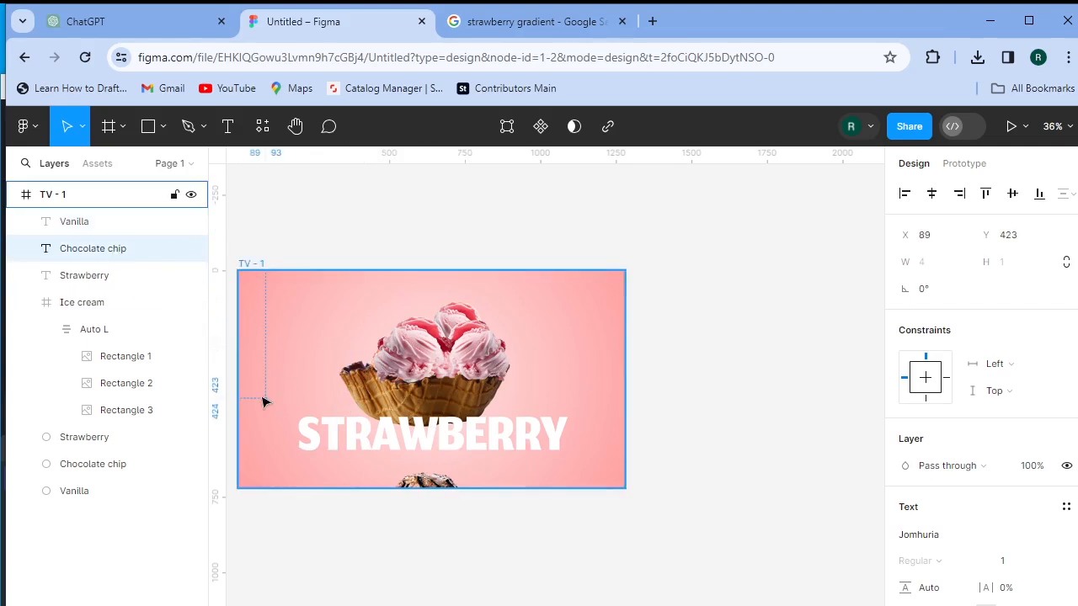
{"action": "left_click_drag", "start_coordinate": [266, 403], "coordinate": [444, 310]}
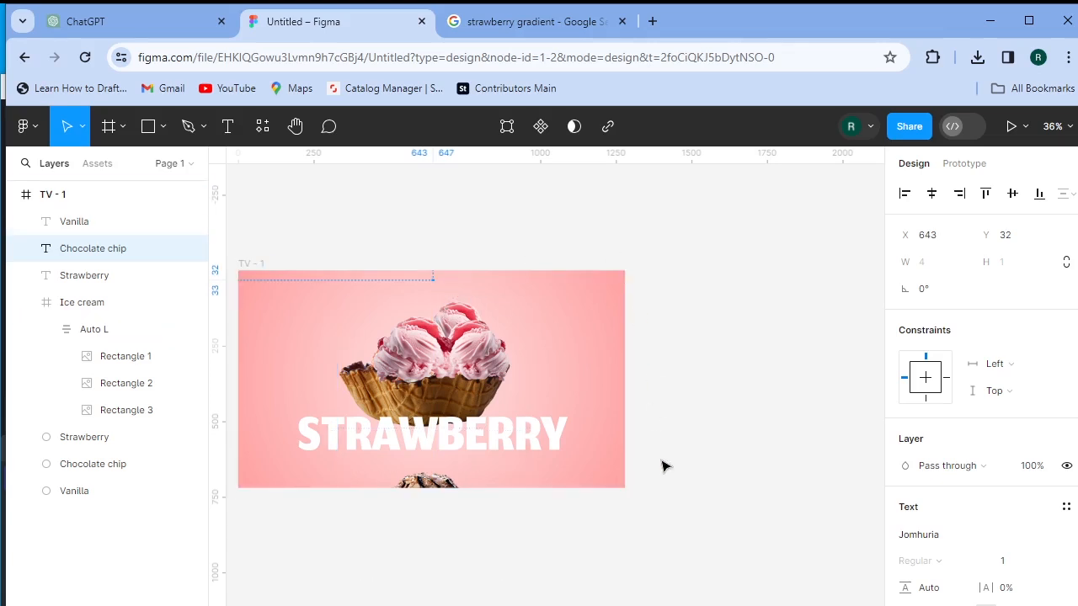
{"action": "left_click", "coordinate": [690, 557]}
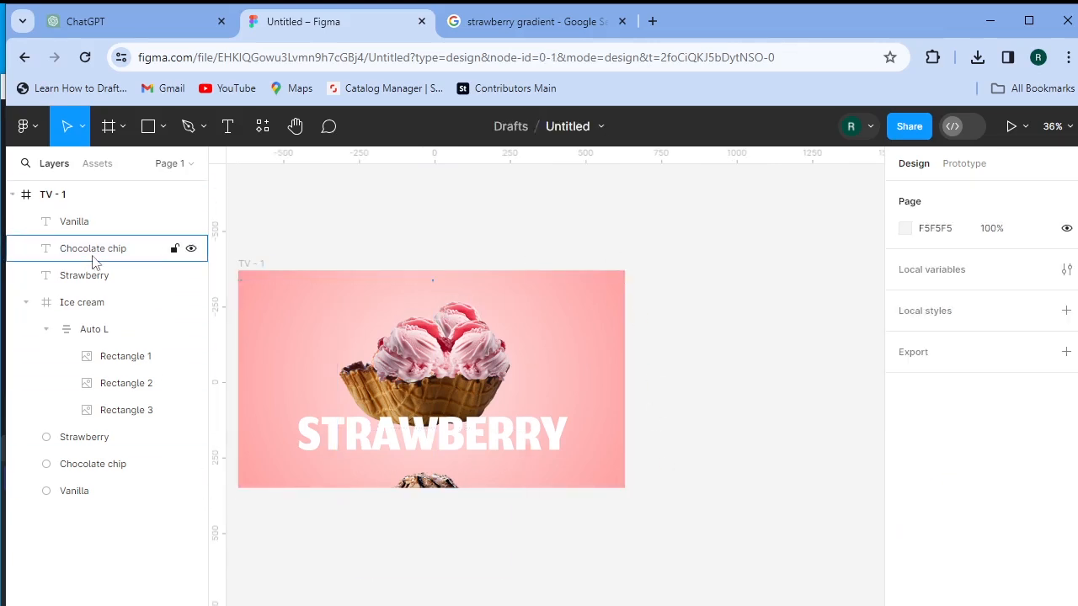
- Draw a 150×131 rectangle near TV - 1's top-right and fill it with the strawberry image
{"action": "left_click", "coordinate": [150, 128]}
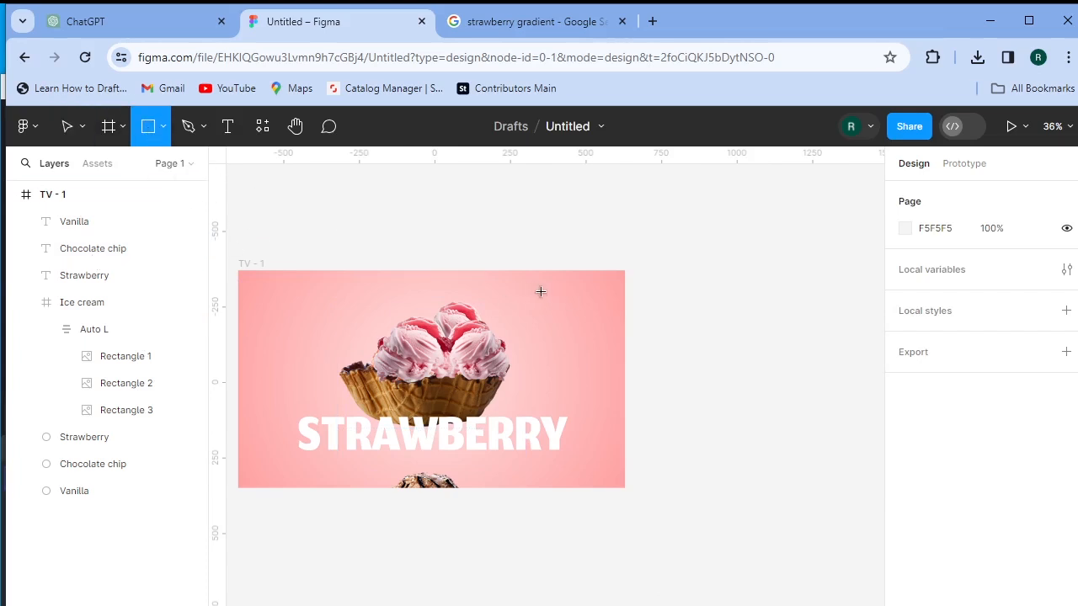
{"action": "left_click_drag", "start_coordinate": [541, 296], "coordinate": [587, 336]}
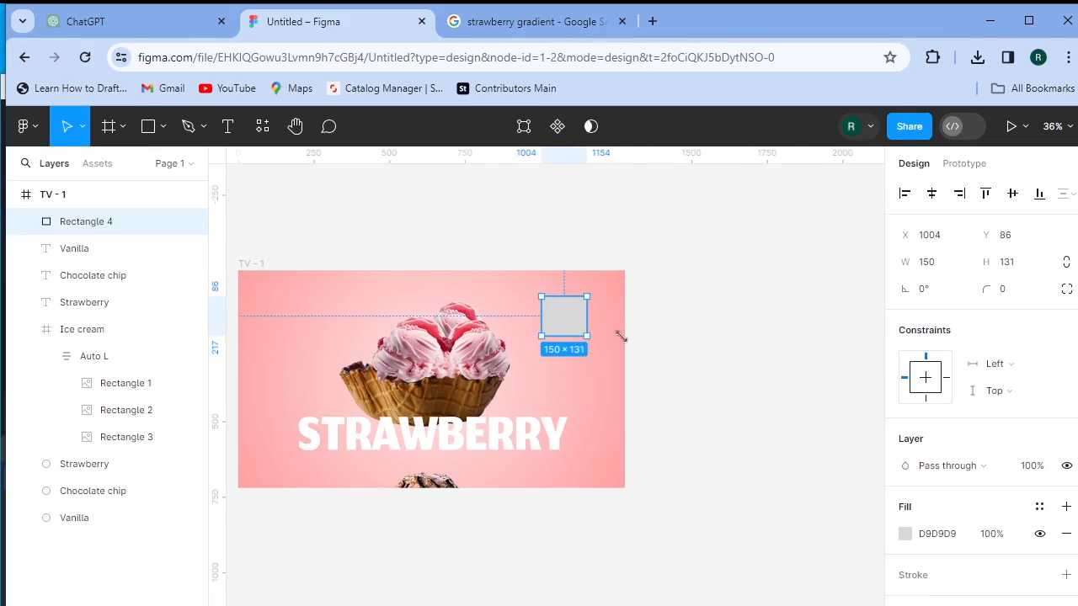
{"action": "left_click", "coordinate": [905, 534]}
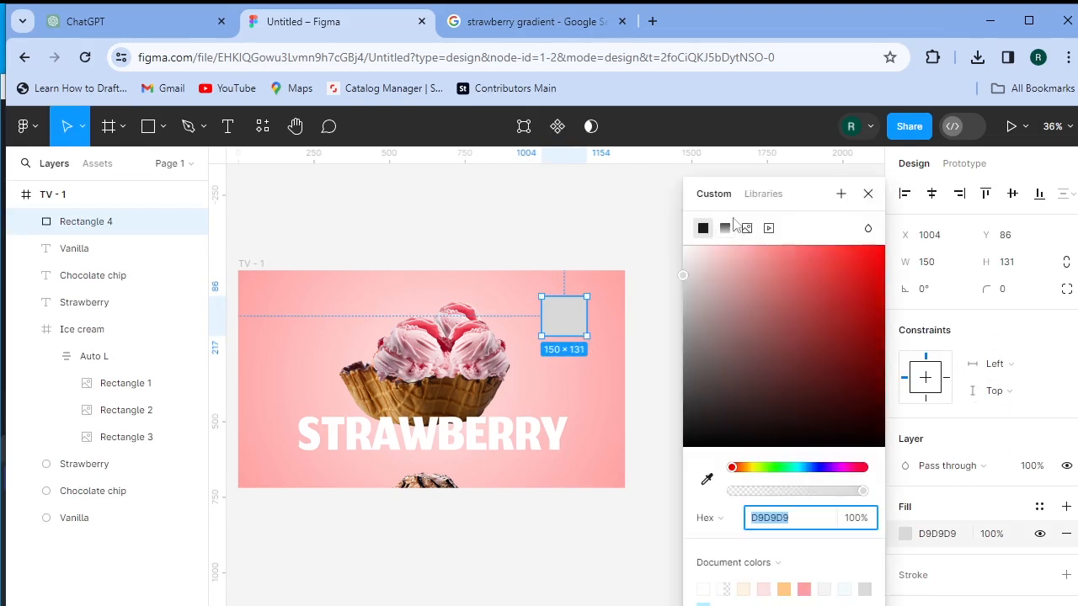
{"action": "left_click", "coordinate": [748, 228]}
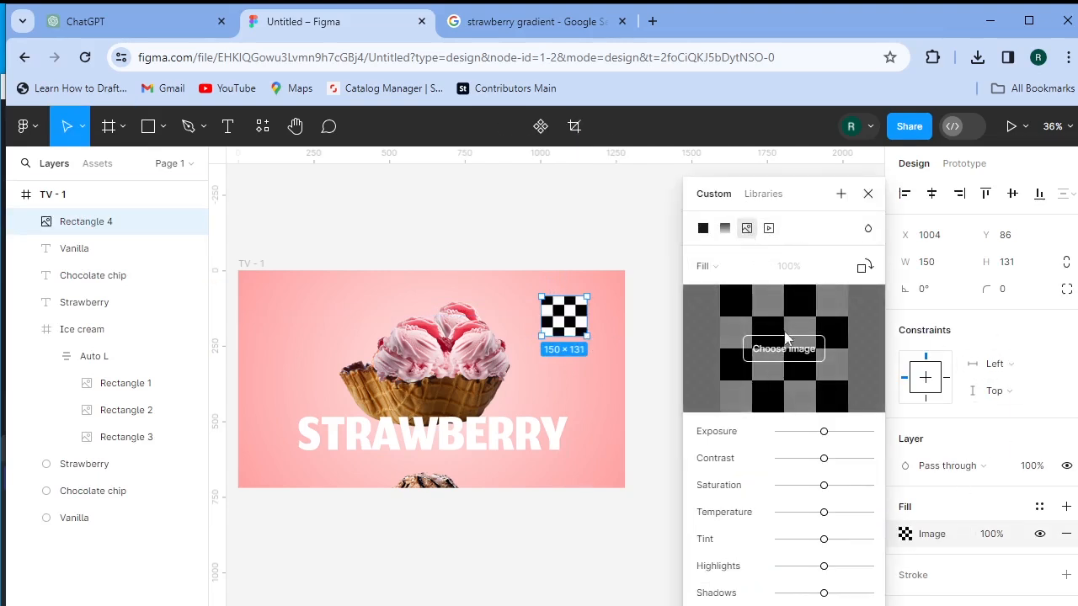
{"action": "left_click", "coordinate": [784, 349]}
{"action": "double_click", "coordinate": [200, 164]}
{"action": "left_click", "coordinate": [200, 164]}
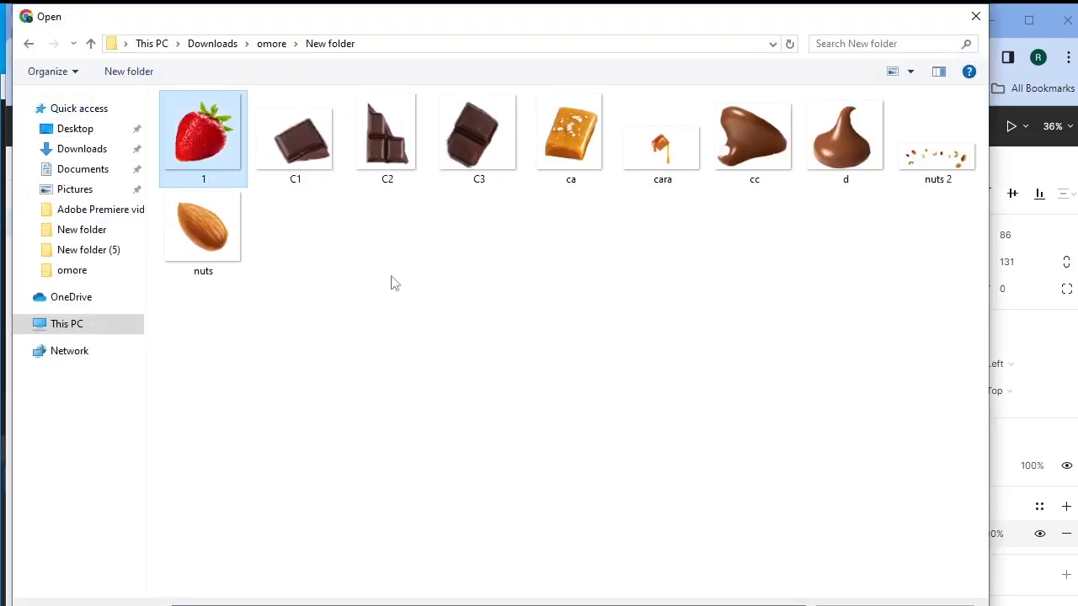
{"action": "left_click", "coordinate": [838, 605]}
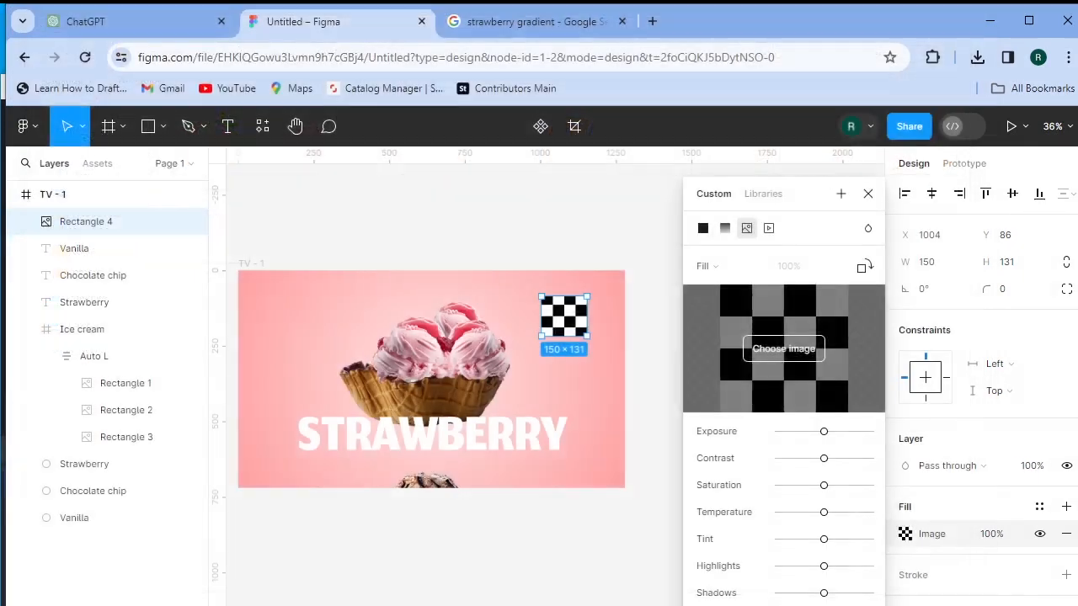
{"action": "left_click", "coordinate": [868, 196]}
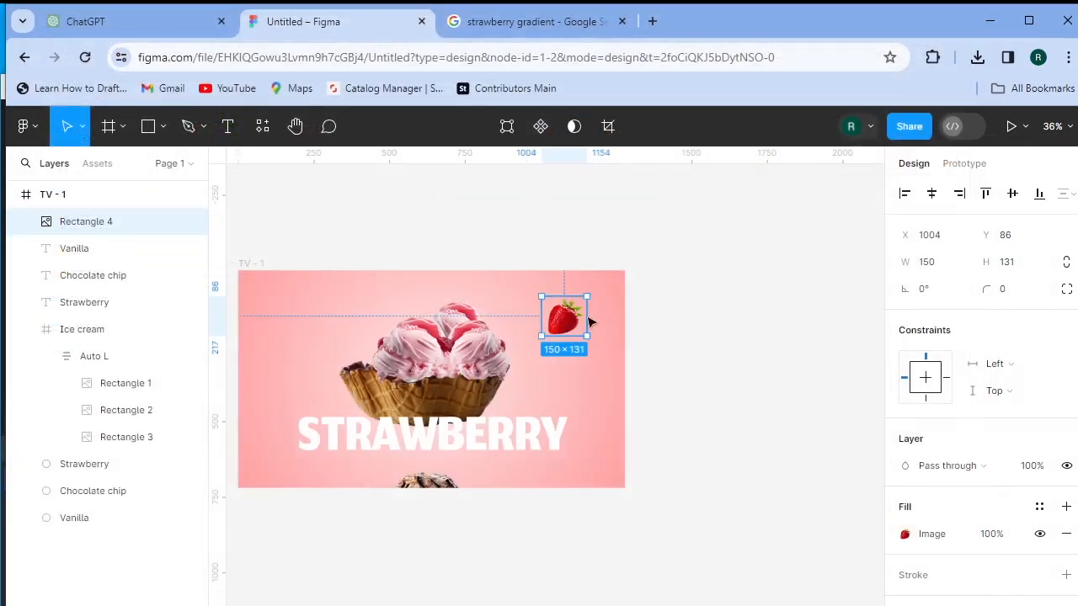
- Duplicate the strawberry, enlarge the copy and place it at the frame's top-left
{"action": "left_click_drag", "start_coordinate": [543, 324], "coordinate": [244, 332]}
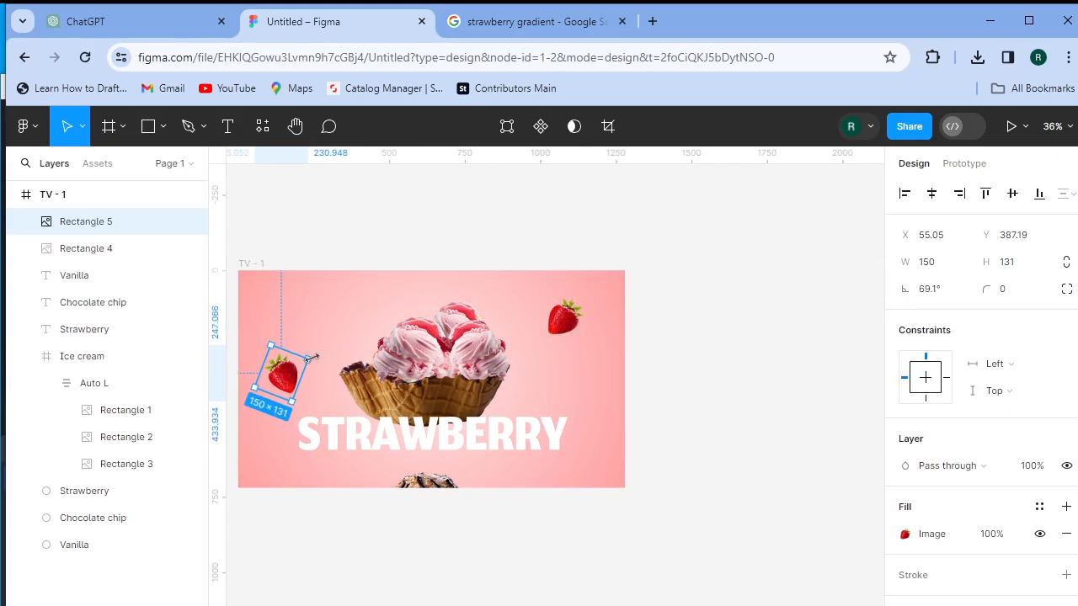
{"action": "left_click_drag", "start_coordinate": [311, 359], "coordinate": [318, 353]}
{"action": "left_click_drag", "start_coordinate": [288, 386], "coordinate": [630, 477]}
{"action": "left_click_drag", "start_coordinate": [286, 333], "coordinate": [299, 336]}
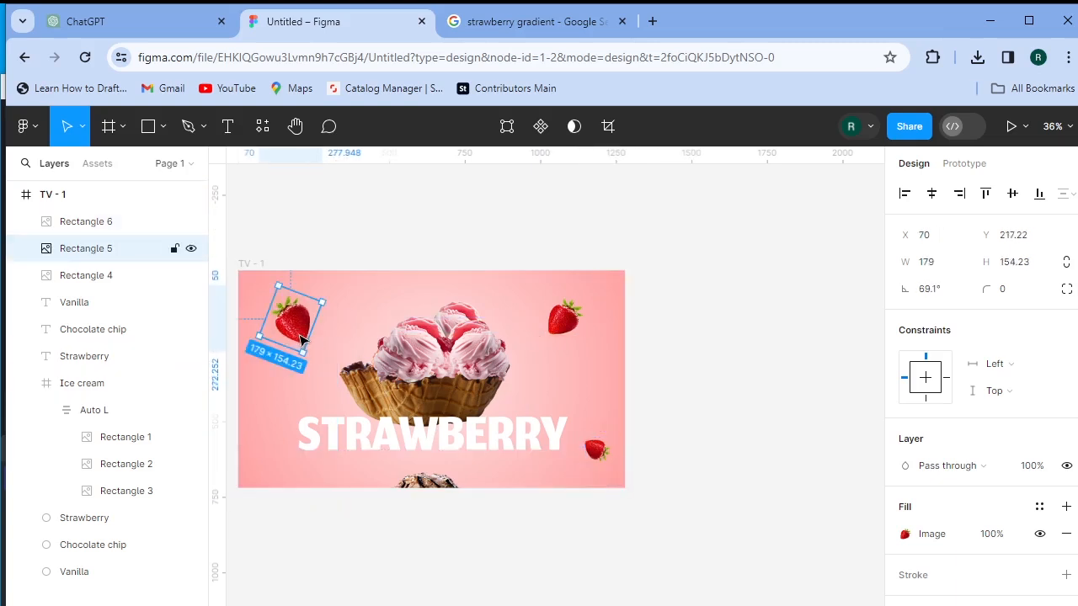
- Copy the top-right strawberry to the bottom-left, rotated 171.26° at 134.76 × 117.69
{"action": "left_click", "coordinate": [566, 333]}
{"action": "left_click_drag", "start_coordinate": [566, 322], "coordinate": [210, 463]}
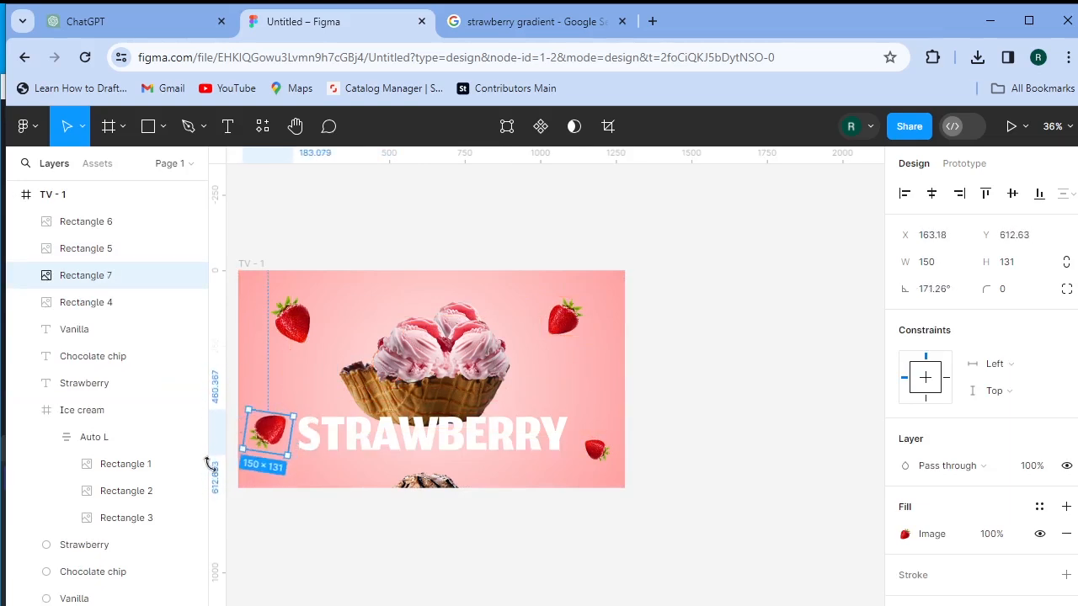
{"action": "mouse_move", "coordinate": [267, 440]}
{"action": "left_mouse_down"}
{"action": "mouse_move", "coordinate": [275, 422]}
{"action": "mouse_move", "coordinate": [256, 474]}
{"action": "mouse_move", "coordinate": [281, 452]}
{"action": "left_mouse_up"}
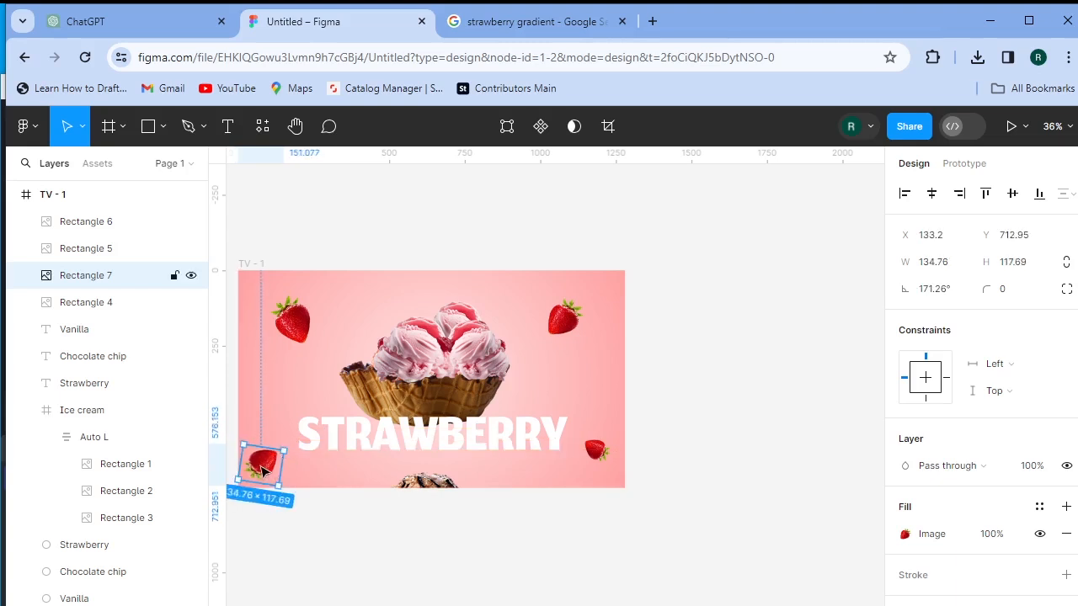
{"action": "left_click_drag", "start_coordinate": [271, 465], "coordinate": [278, 462]}
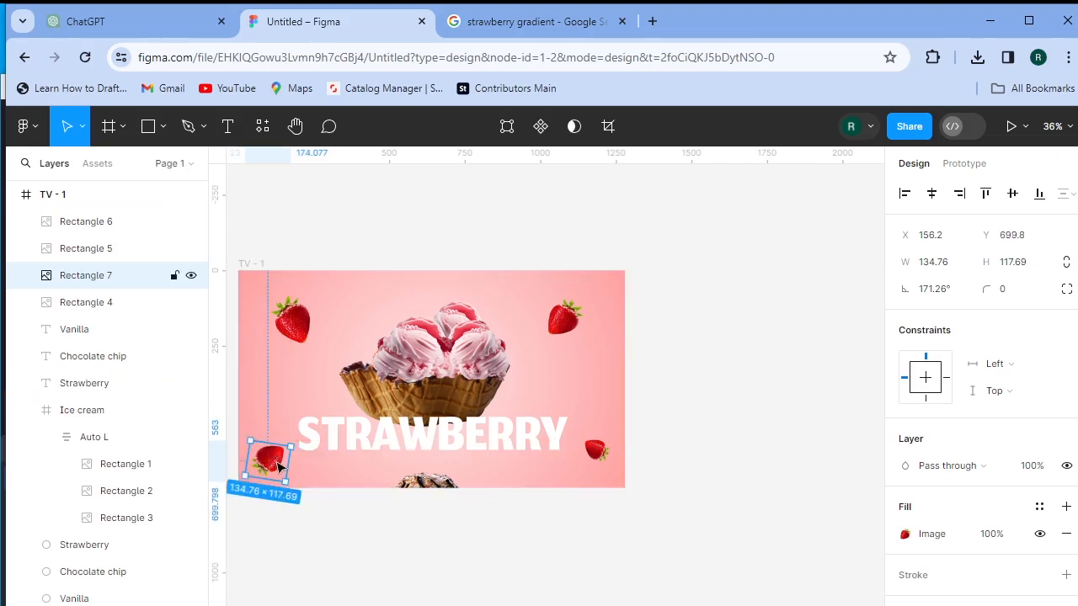
{"action": "scroll", "coordinate": [981, 526], "scroll_direction": "down", "scroll_amount": 1}
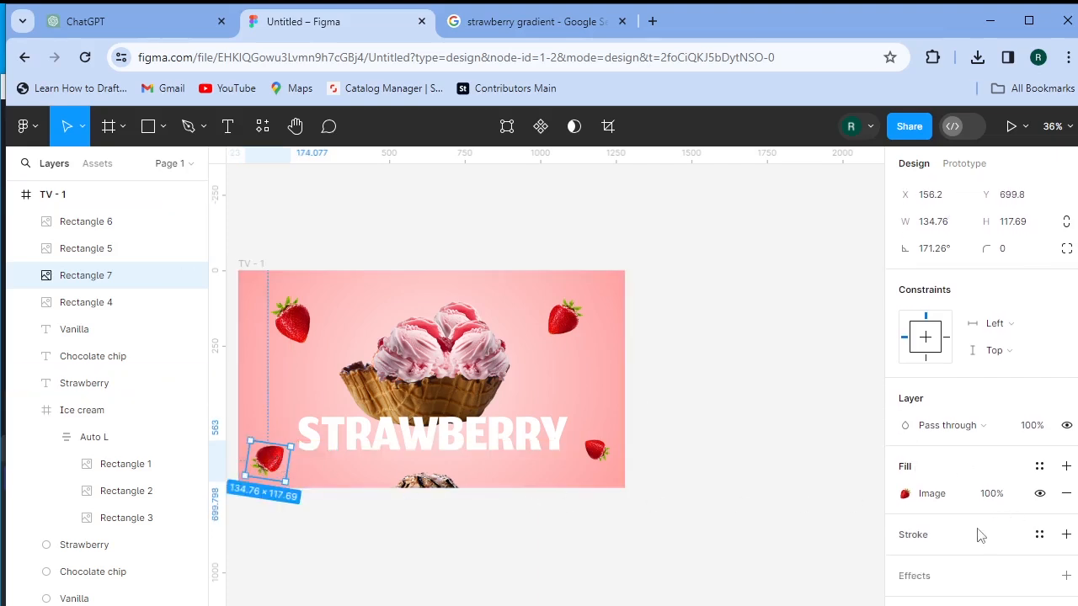
{"action": "left_click", "coordinate": [915, 579]}
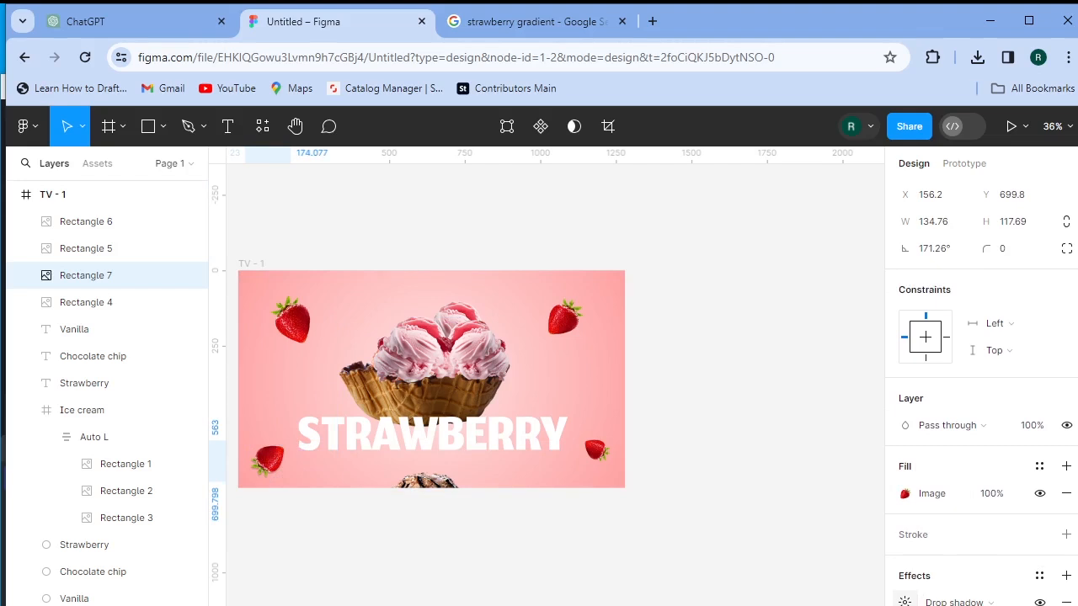
{"action": "left_click_drag", "start_coordinate": [565, 317], "coordinate": [527, 298]}
{"action": "left_click_drag", "start_coordinate": [597, 450], "coordinate": [597, 334]}
{"action": "left_click_drag", "start_coordinate": [587, 393], "coordinate": [594, 357]}
{"action": "left_click", "coordinate": [592, 379]}
{"action": "left_click_drag", "start_coordinate": [527, 302], "coordinate": [539, 305]}
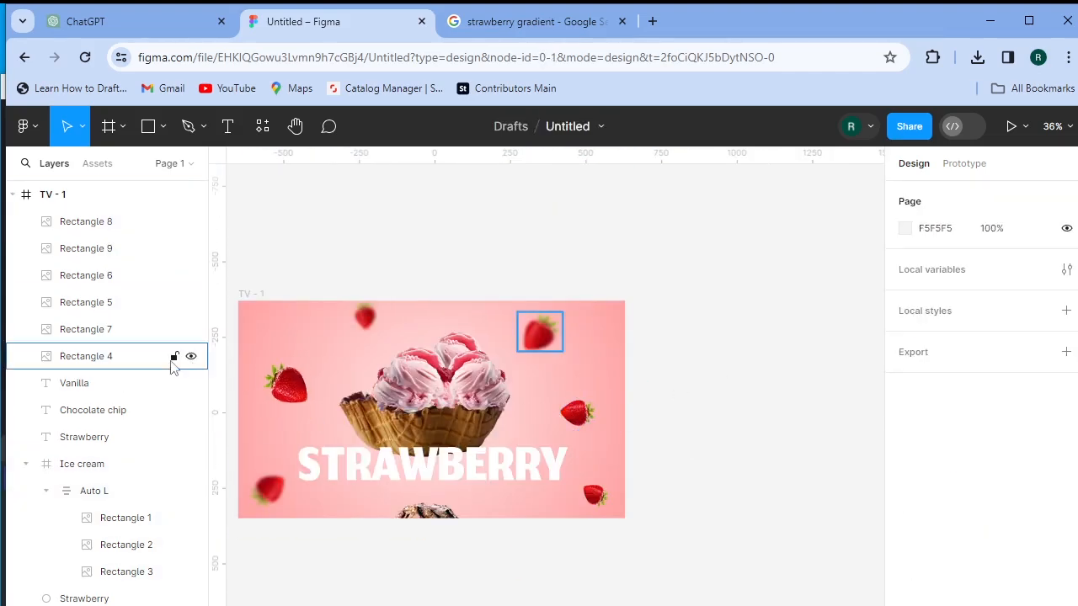
{"action": "left_click", "coordinate": [84, 222]}
{"action": "left_click", "coordinate": [767, 460]}
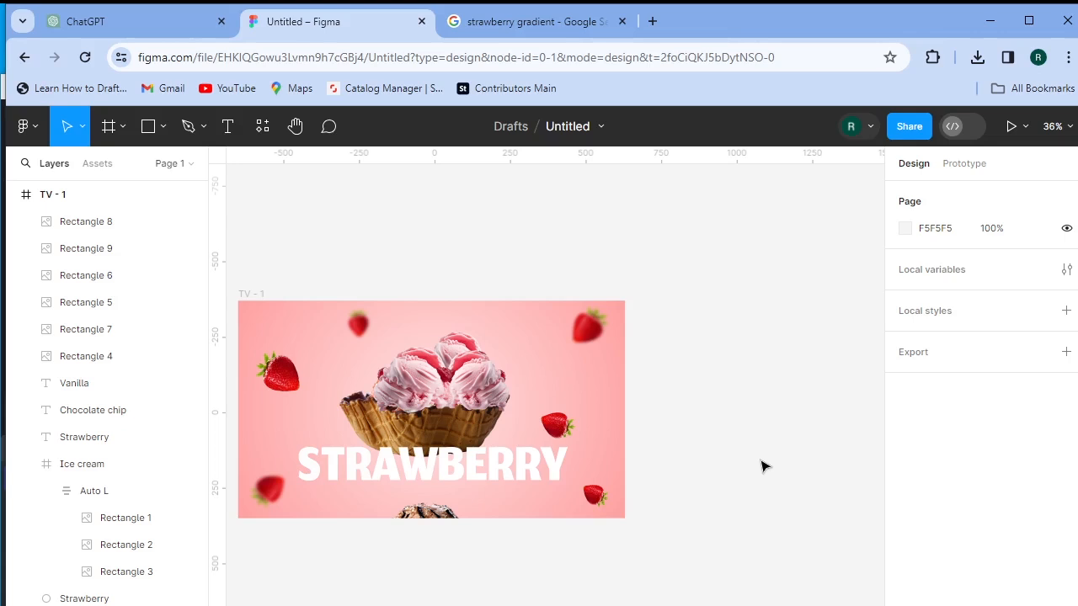
{"action": "left_click", "coordinate": [434, 465]}
{"action": "scroll", "coordinate": [1071, 554], "scroll_direction": "down", "scroll_amount": 3}
{"action": "left_click", "coordinate": [1066, 578]}
{"action": "left_click", "coordinate": [762, 468]}
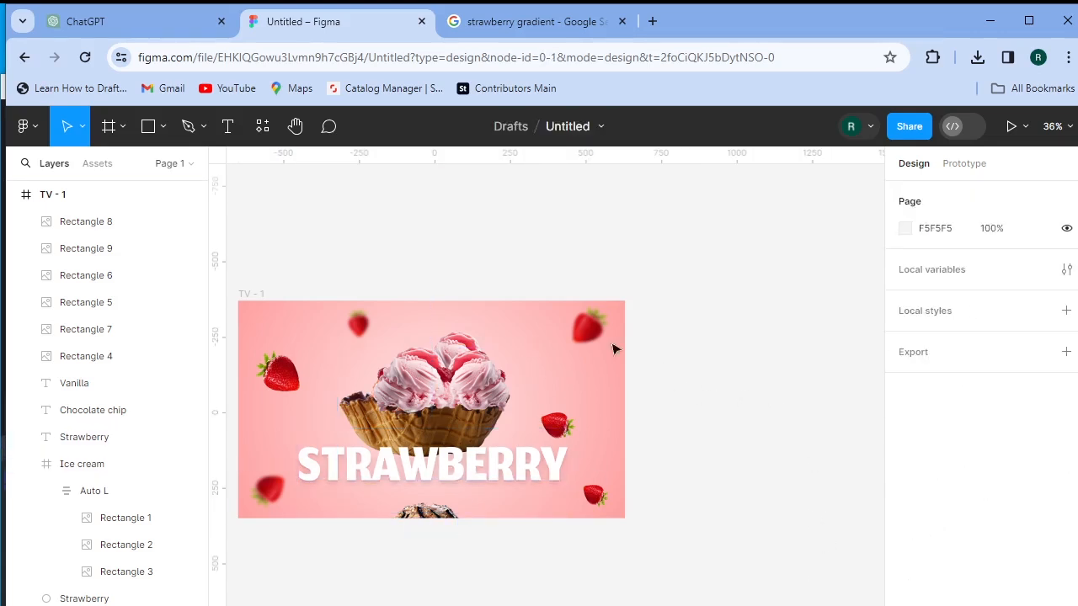
{"action": "scroll", "coordinate": [600, 345], "scroll_direction": "down", "scroll_amount": 1}
{"action": "scroll", "coordinate": [703, 397], "scroll_direction": "down", "scroll_amount": 1}
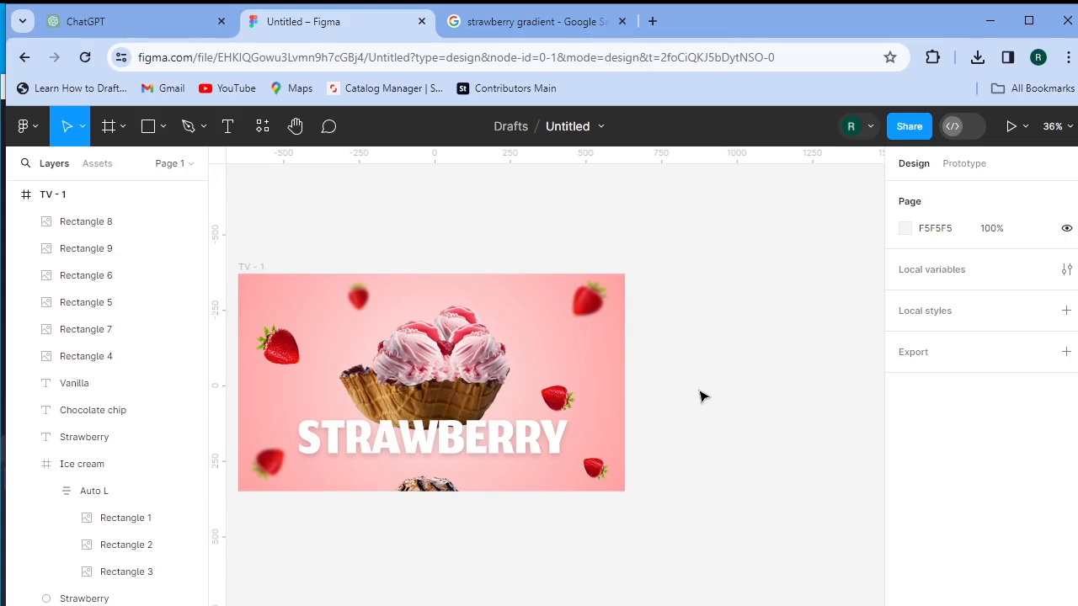
{"action": "scroll", "coordinate": [513, 321], "scroll_direction": "down", "scroll_amount": 3}
{"action": "scroll", "coordinate": [505, 320], "scroll_direction": "up", "scroll_amount": 3}
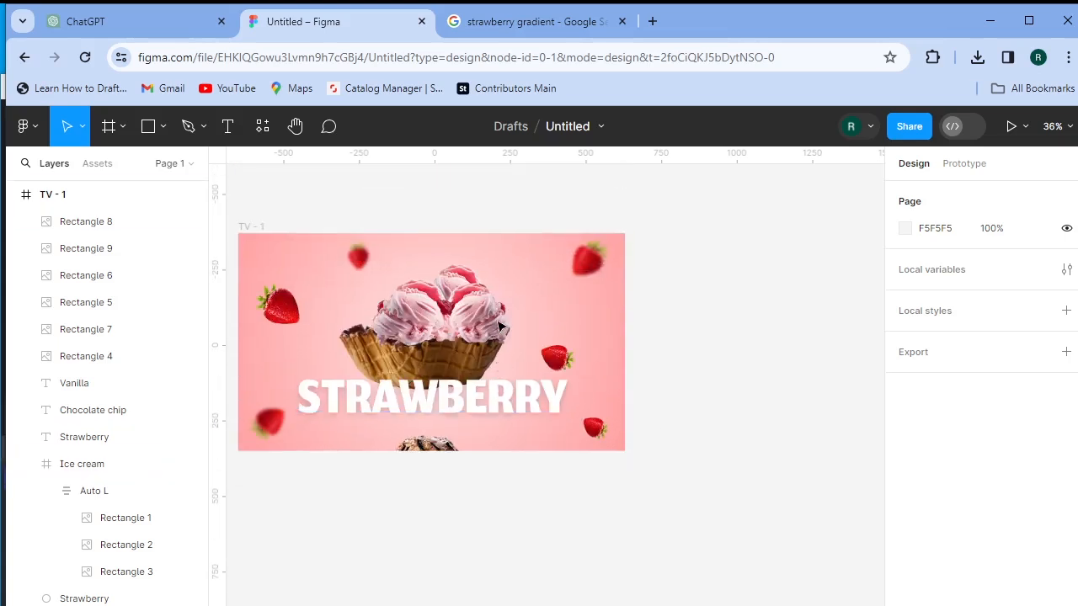
{"action": "left_click", "coordinate": [250, 229]}
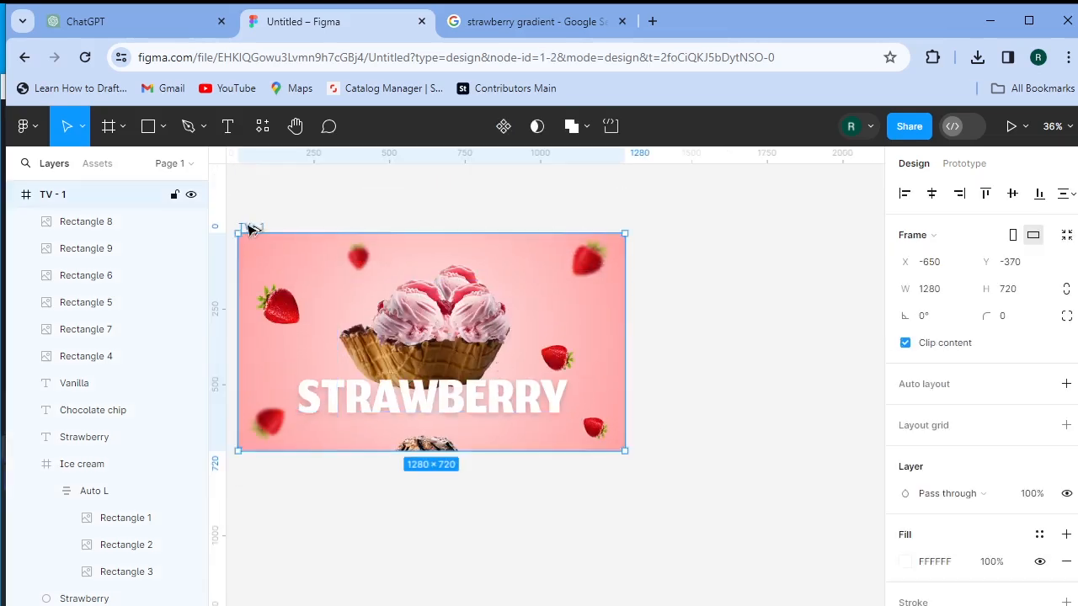
- Alt-drag TV - 1 downward to create the TV - 2 copy
{"action": "left_click_drag", "start_coordinate": [249, 229], "coordinate": [252, 490]}
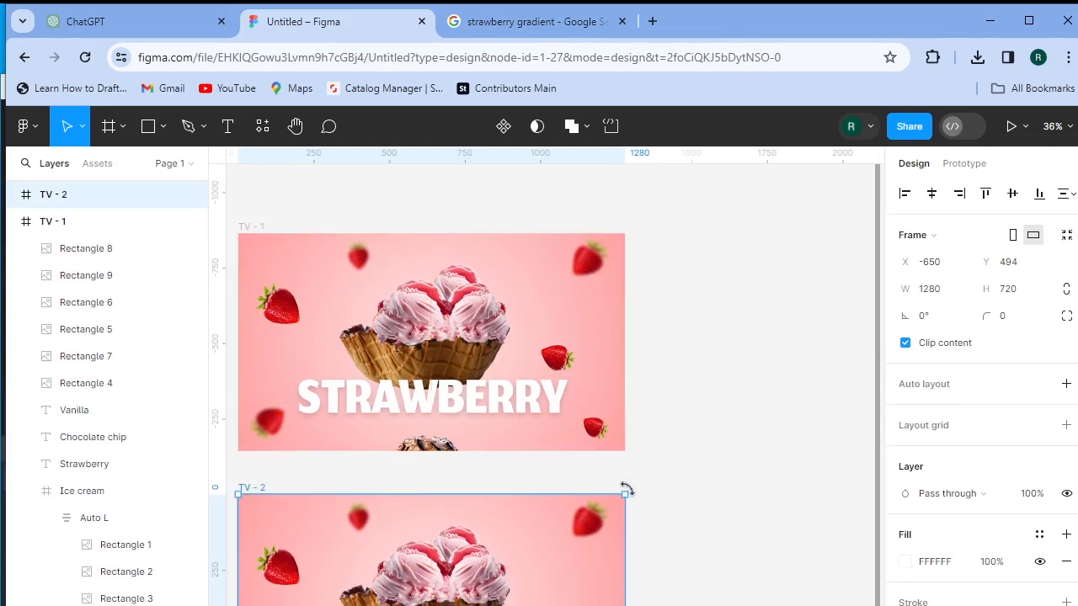
{"action": "scroll", "coordinate": [637, 491], "scroll_direction": "down", "scroll_amount": 5}
{"action": "scroll", "coordinate": [646, 489], "scroll_direction": "down", "scroll_amount": 1}
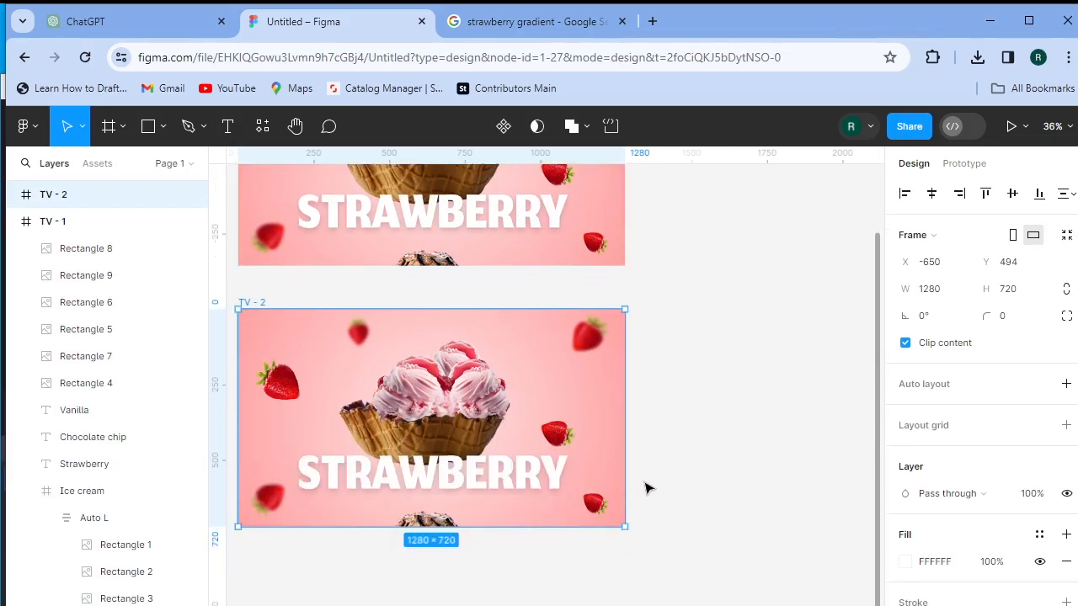
- Move the Auto L ice cream stack up in TV - 2 and resize the chocolate scoop image
{"action": "left_click_drag", "start_coordinate": [459, 419], "coordinate": [460, 281]}
{"action": "left_click_drag", "start_coordinate": [456, 432], "coordinate": [460, 409]}
{"action": "double_click", "coordinate": [461, 411]}
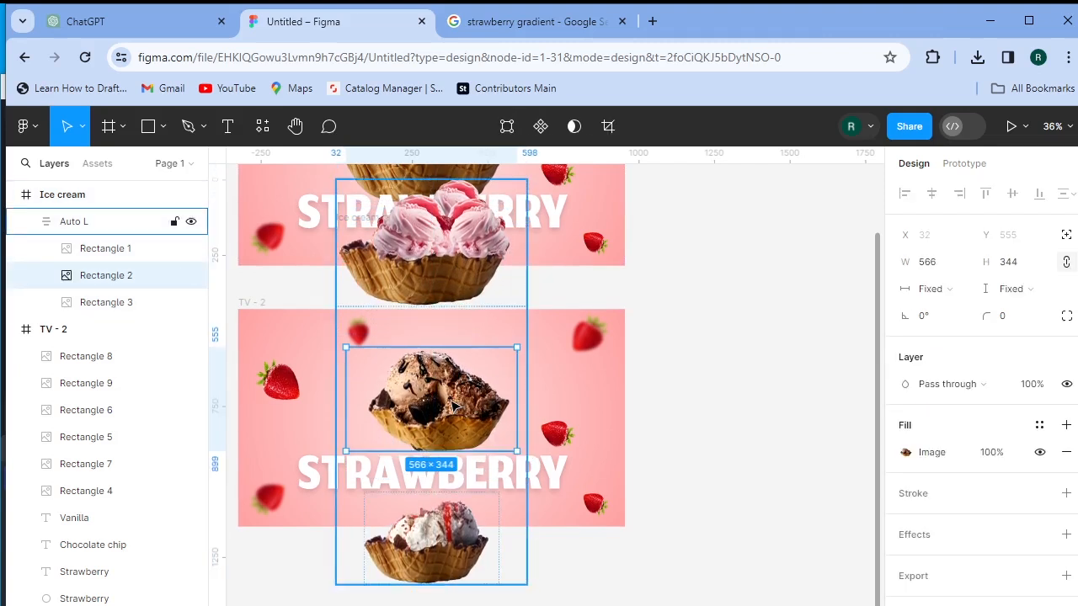
{"action": "left_click_drag", "start_coordinate": [521, 346], "coordinate": [552, 313]}
{"action": "mouse_move", "coordinate": [507, 487]}
{"action": "left_mouse_down"}
{"action": "mouse_move", "coordinate": [507, 475]}
{"action": "mouse_move", "coordinate": [509, 484]}
{"action": "left_mouse_up"}
{"action": "left_click", "coordinate": [785, 421]}
{"action": "double_click", "coordinate": [467, 418]}
{"action": "left_click", "coordinate": [833, 399]}
{"action": "left_click", "coordinate": [462, 433]}
{"action": "double_click", "coordinate": [441, 421]}
{"action": "left_click_drag", "start_coordinate": [483, 437], "coordinate": [476, 414]}
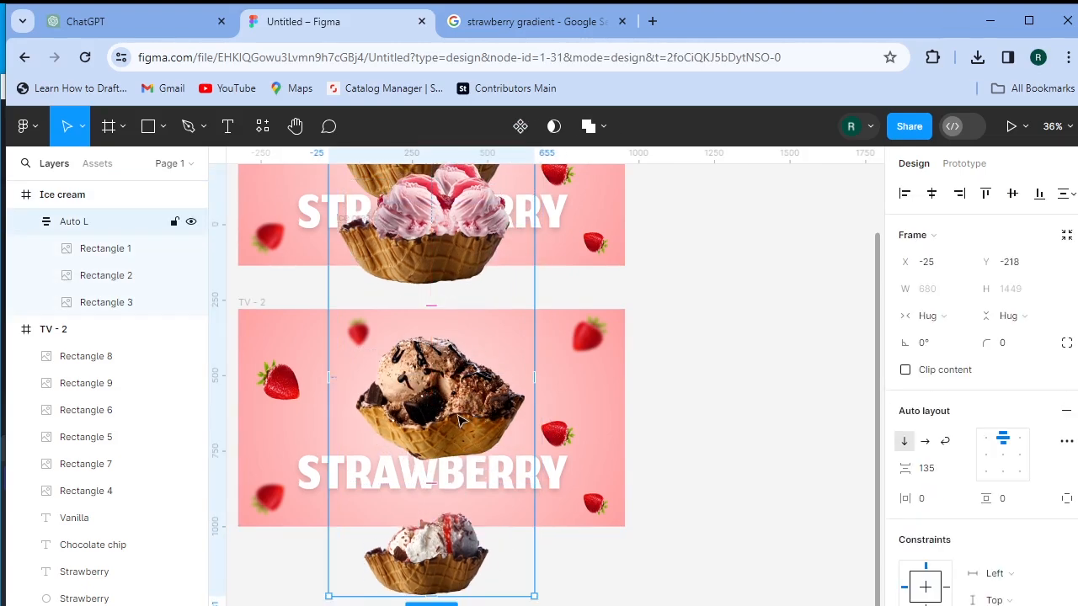
- Narrow the strawberry scoop image and shift the stack down so the chocolate scoop is centred
{"action": "scroll", "coordinate": [436, 392], "scroll_direction": "up", "scroll_amount": 2}
{"action": "left_click", "coordinate": [435, 327]}
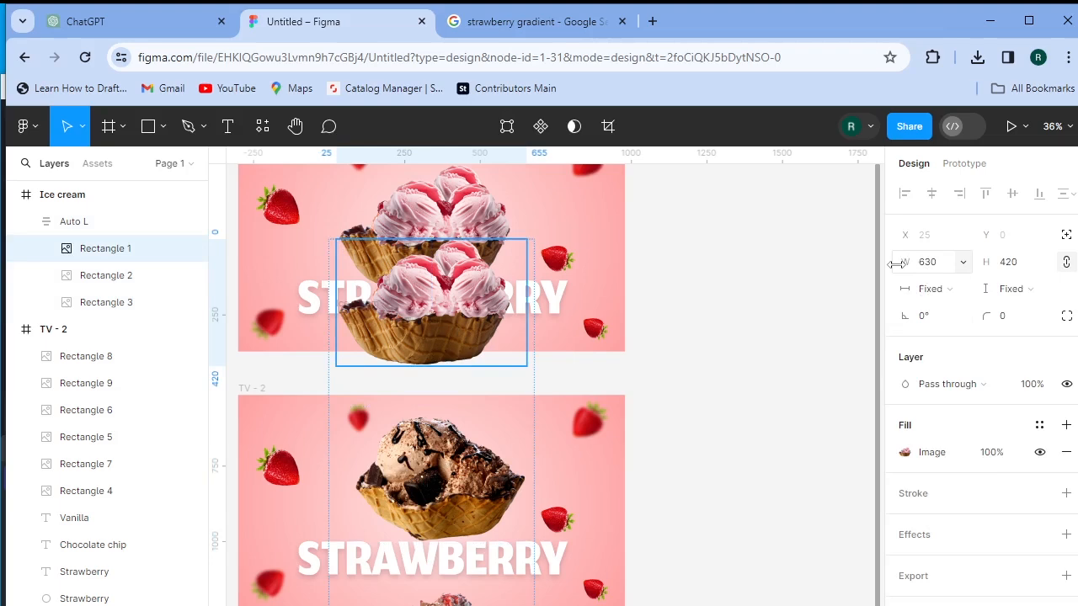
{"action": "left_click_drag", "start_coordinate": [896, 264], "coordinate": [482, 339]}
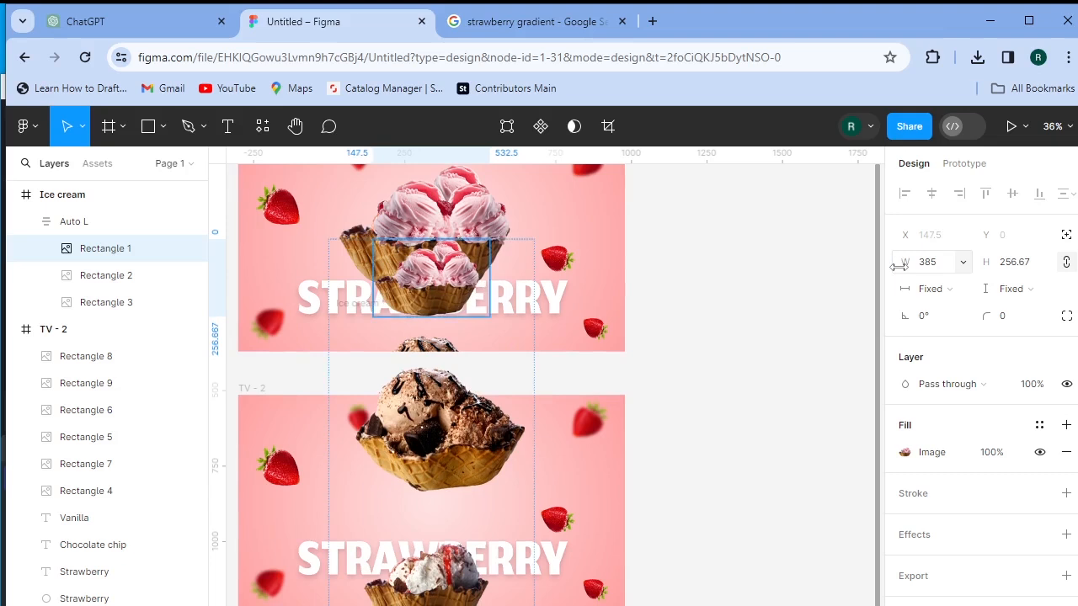
{"action": "left_click_drag", "start_coordinate": [438, 444], "coordinate": [460, 507]}
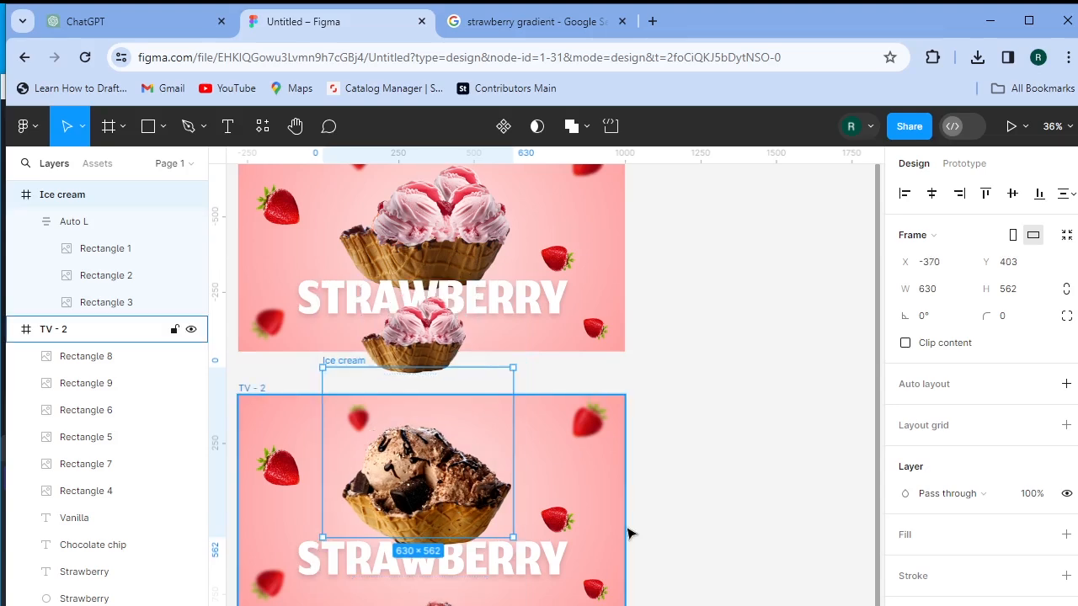
- Fade the TV - 2 STRAWBERRY title's fill opacity to 0%, then select the parent frame
{"action": "left_click", "coordinate": [559, 571]}
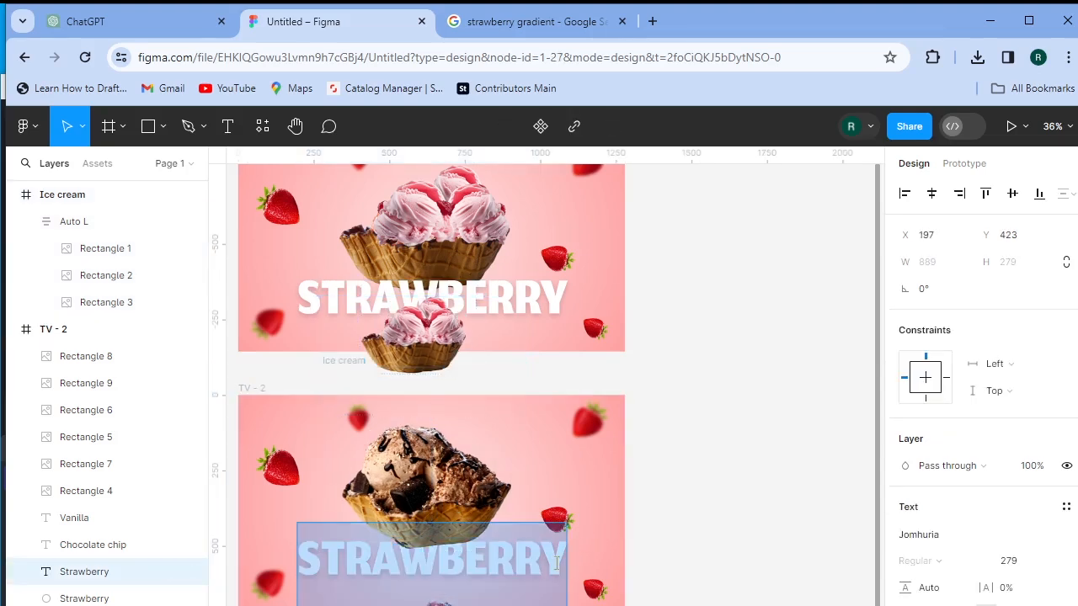
{"action": "scroll", "coordinate": [558, 563], "scroll_direction": "down", "scroll_amount": 1}
{"action": "scroll", "coordinate": [998, 484], "scroll_direction": "down", "scroll_amount": 5}
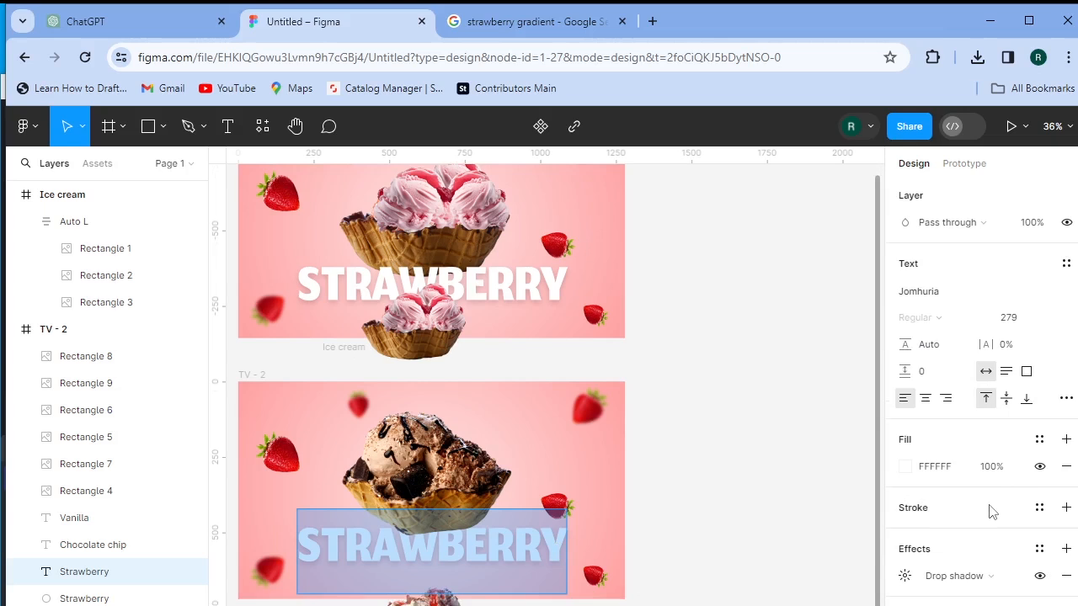
{"action": "left_click_drag", "start_coordinate": [992, 466], "coordinate": [609, 491]}
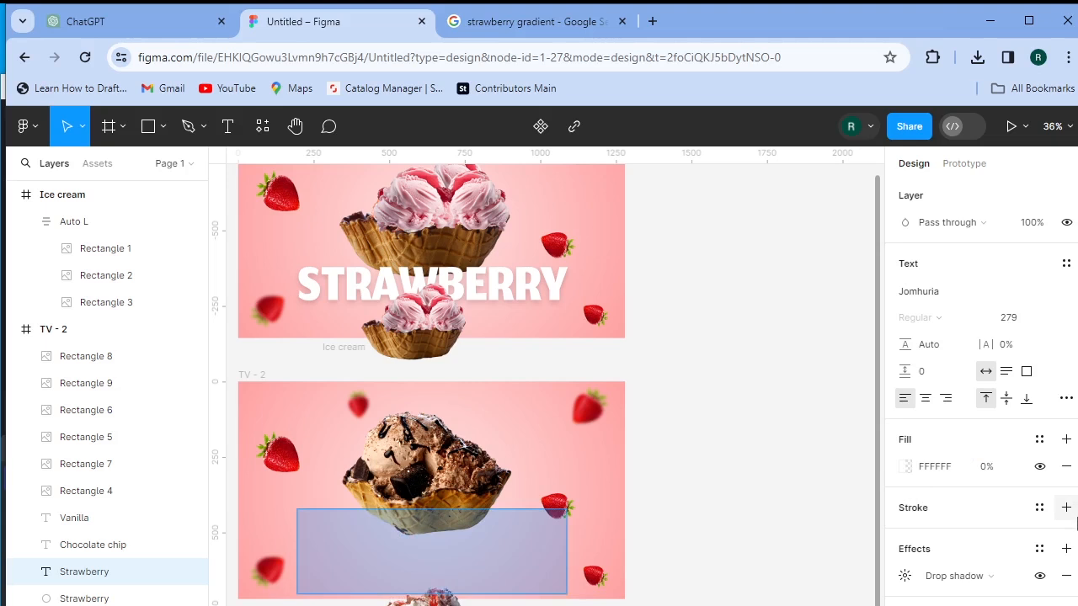
{"action": "key", "text": "Escape"}
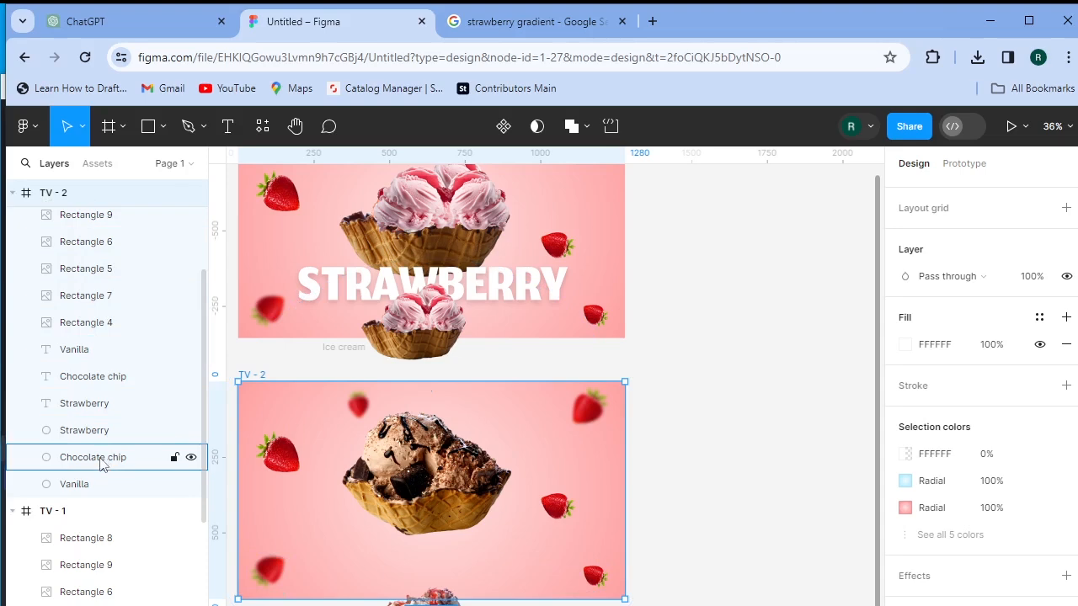
- Make the Chocolate chip text fully opaque at font size 279 and place it below the scoop
{"action": "left_click", "coordinate": [80, 381]}
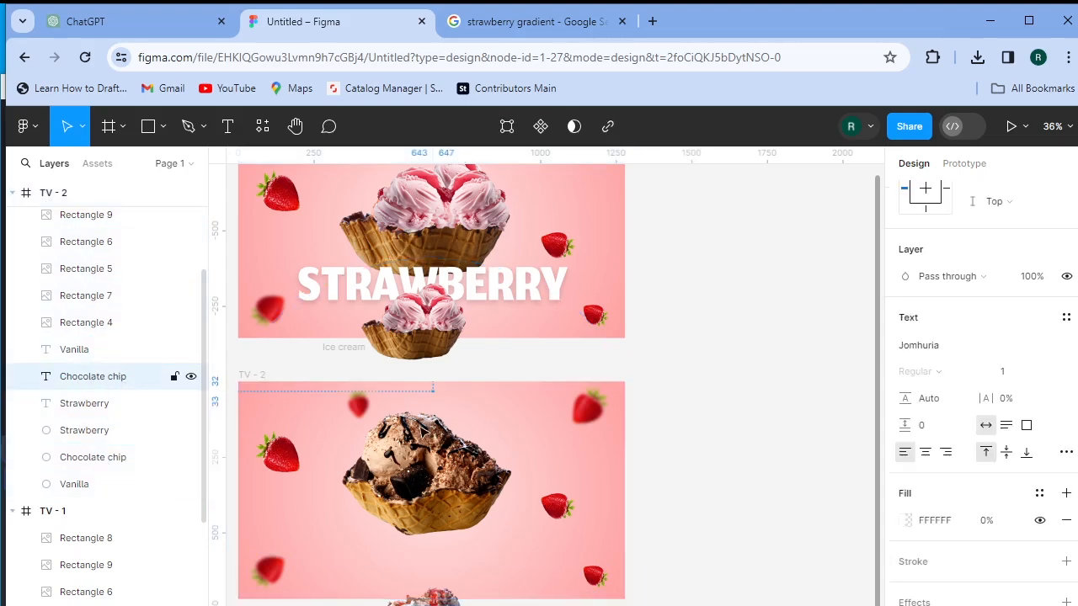
{"action": "left_click_drag", "start_coordinate": [978, 522], "coordinate": [224, 513]}
{"action": "left_click", "coordinate": [1008, 373]}
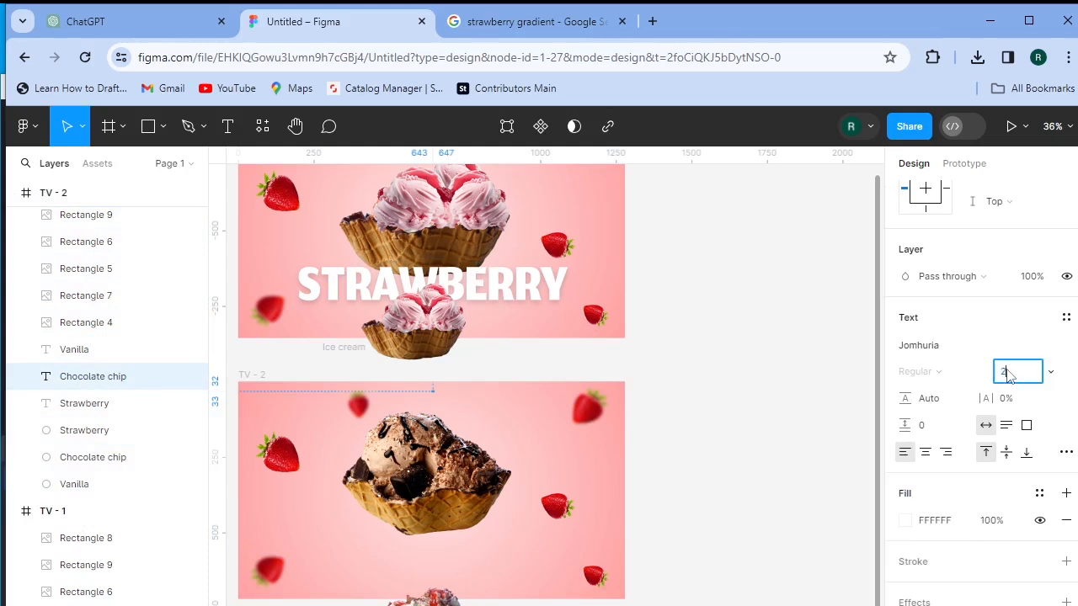
{"action": "type", "text": "279"}
{"action": "key", "text": "Return"}
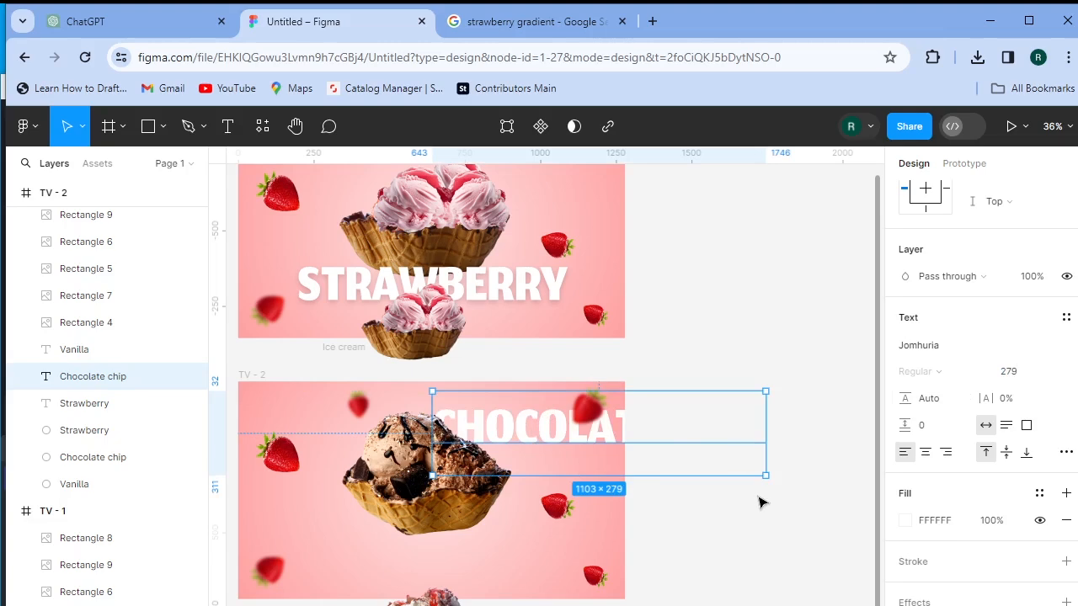
{"action": "left_click_drag", "start_coordinate": [555, 444], "coordinate": [390, 558]}
{"action": "left_click_drag", "start_coordinate": [459, 554], "coordinate": [455, 552]}
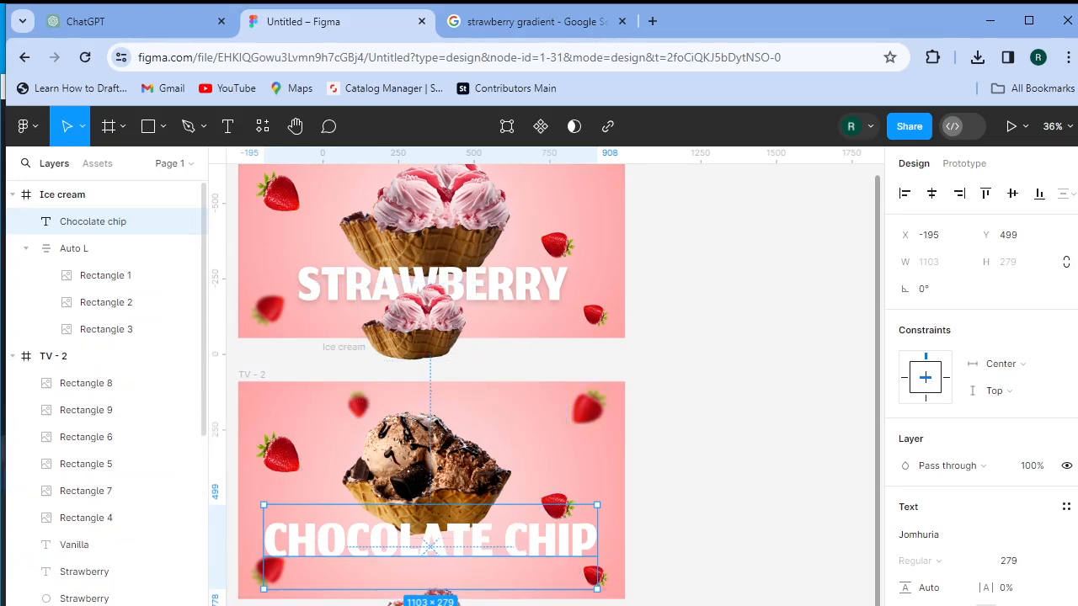
- Enlarge the Chocolate chip gradient circle to 1524 wide, centre it, and layer it above the Strawberry circle
{"action": "left_click", "coordinate": [84, 605]}
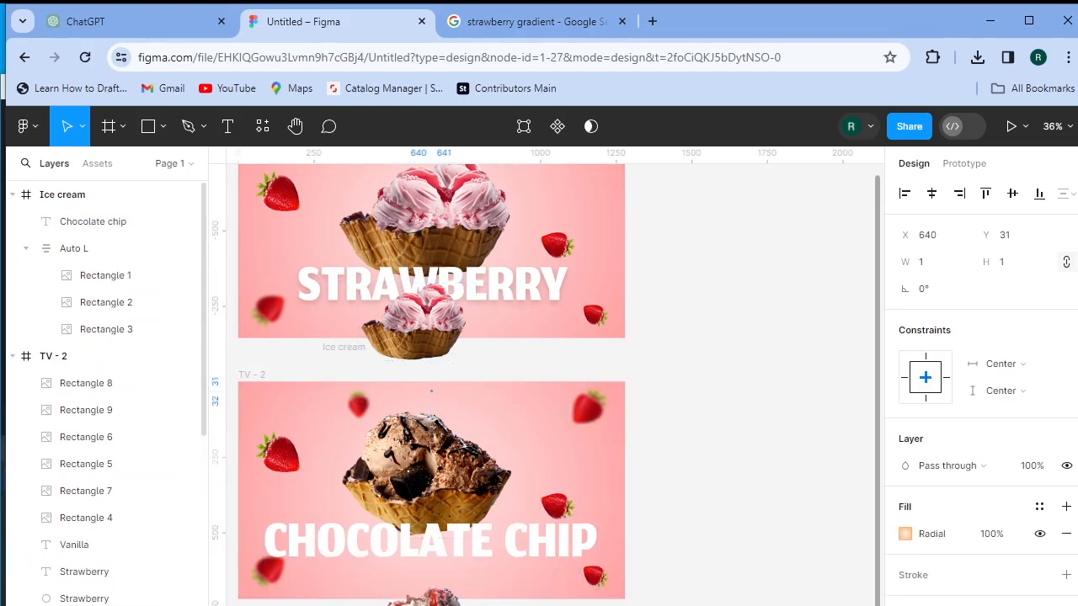
{"action": "left_click", "coordinate": [925, 264]}
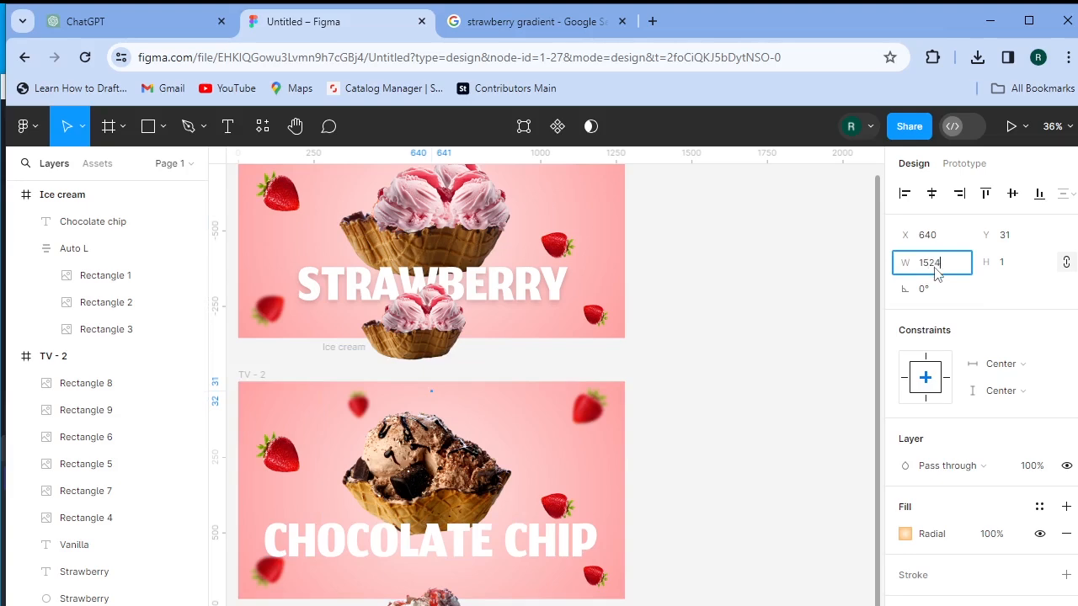
{"action": "key", "text": "Return"}
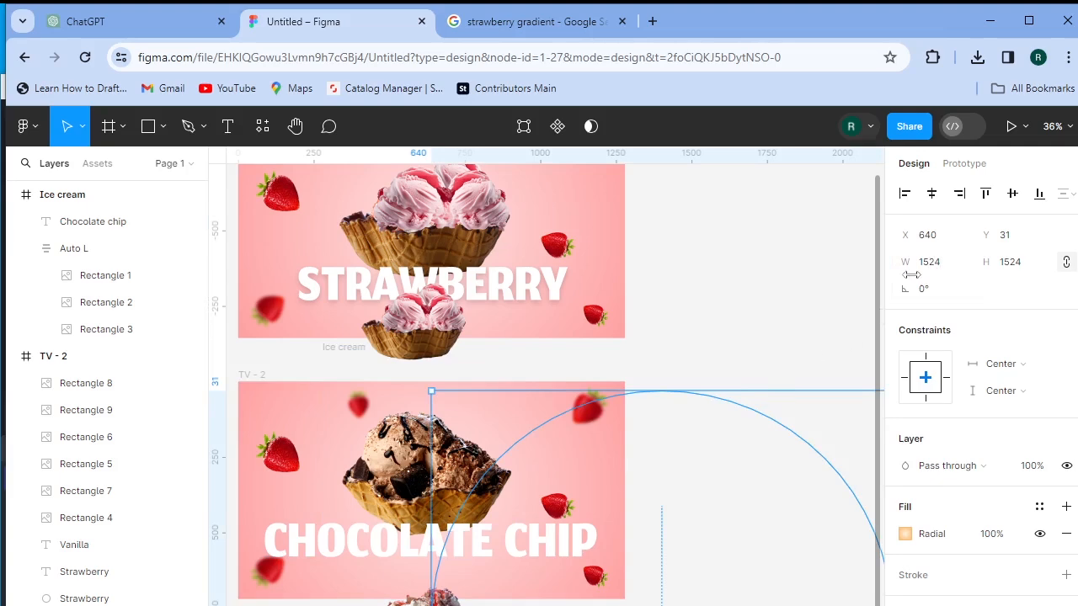
{"action": "left_click", "coordinate": [932, 194]}
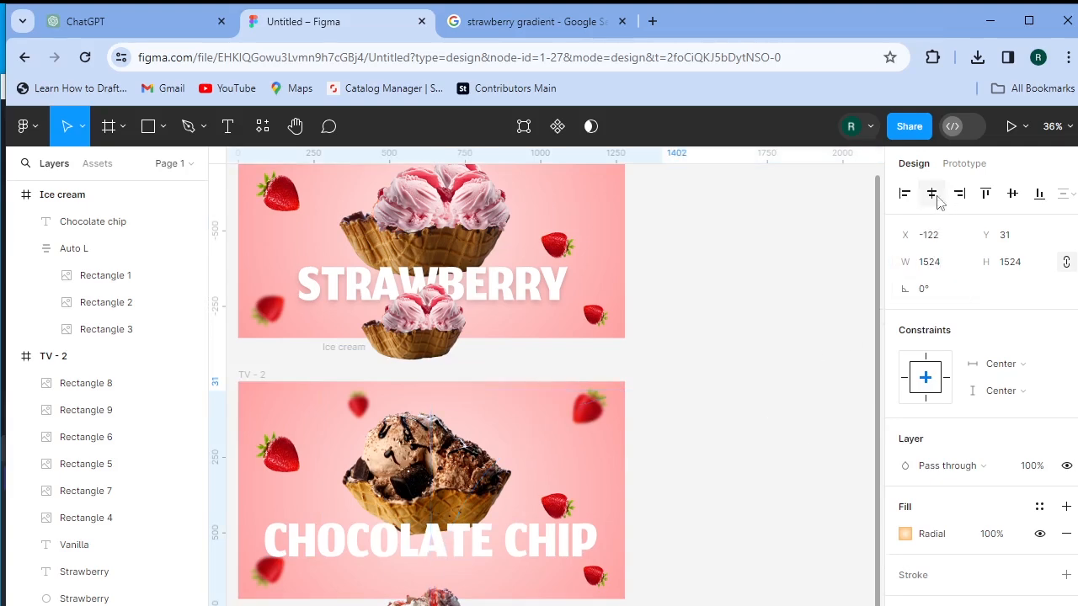
{"action": "left_click", "coordinate": [1016, 195]}
{"action": "mouse_move", "coordinate": [97, 605]}
{"action": "left_mouse_down"}
{"action": "mouse_move", "coordinate": [106, 566]}
{"action": "mouse_move", "coordinate": [107, 587]}
{"action": "left_mouse_up"}
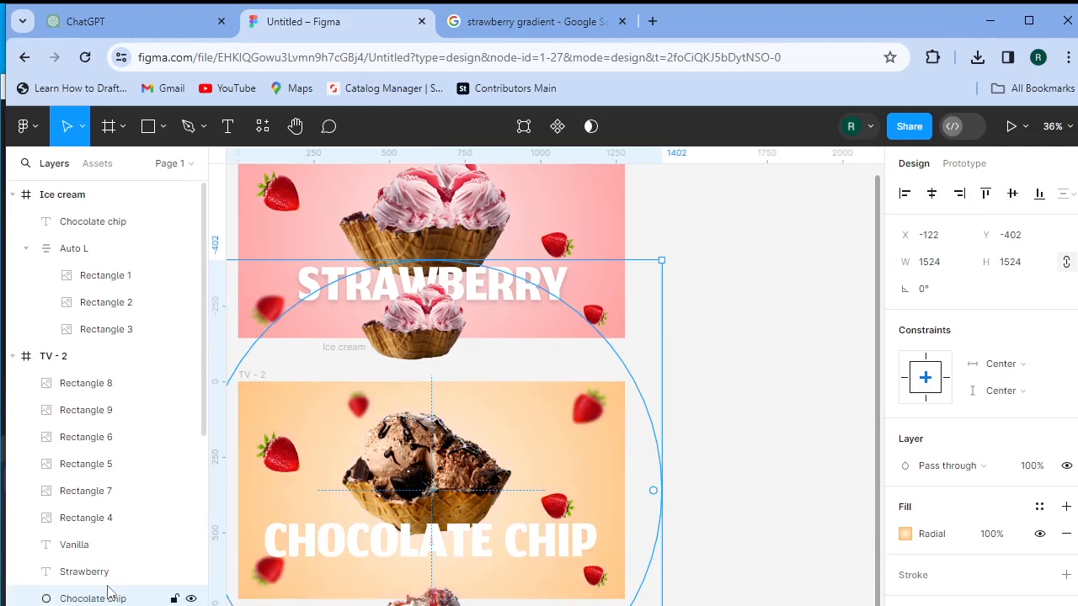
{"action": "left_click", "coordinate": [738, 462]}
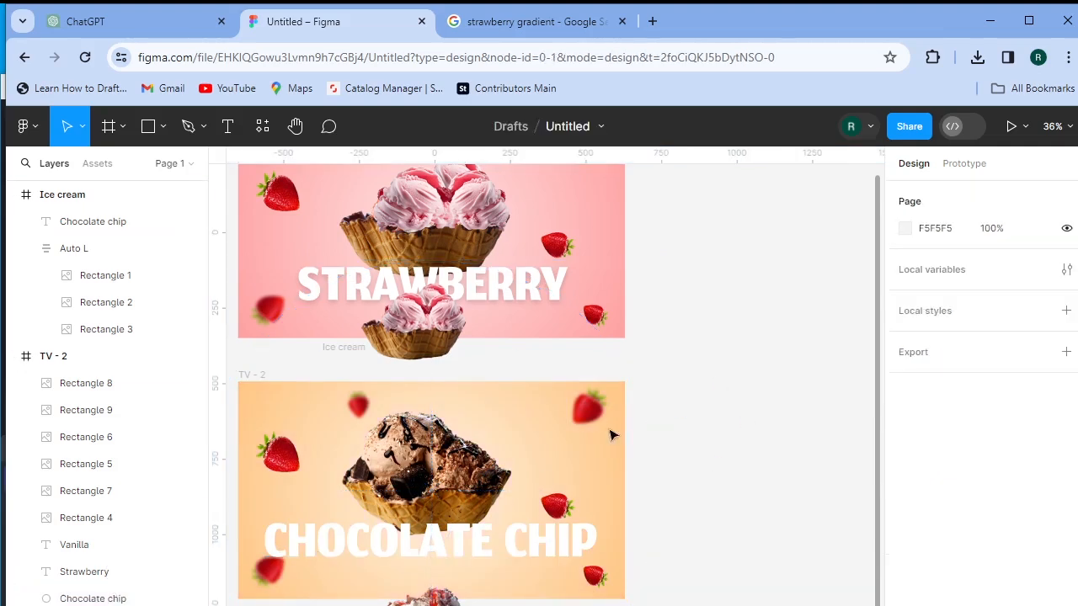
- Replace the image in all six strawberry toppings with the C1 chocolate piece image
{"action": "left_click", "coordinate": [589, 413]}
{"action": "left_click", "coordinate": [74, 385]}
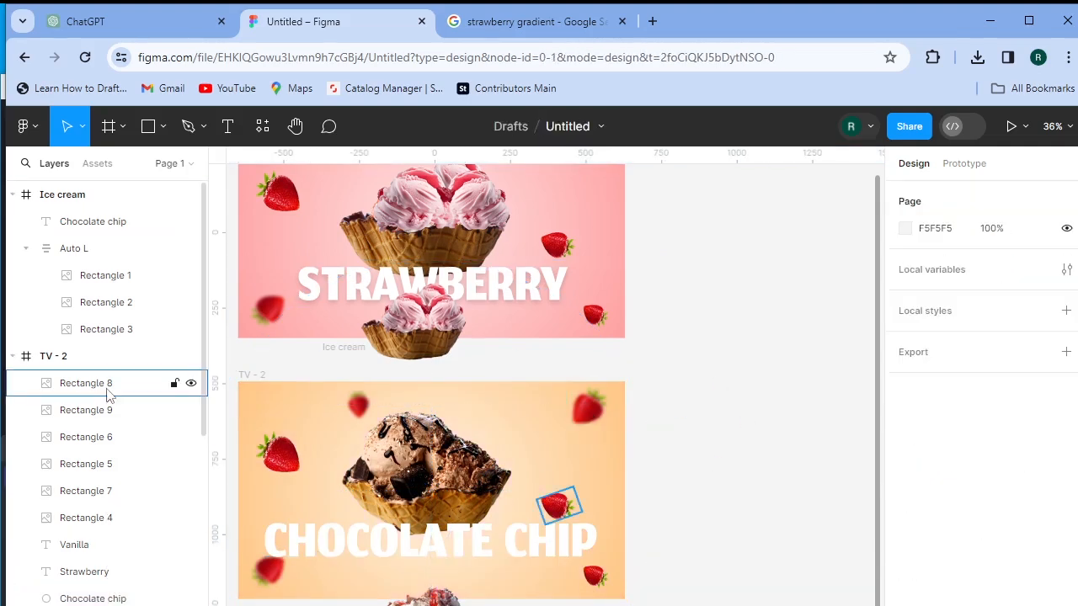
{"action": "left_click", "coordinate": [101, 524], "text": "shift"}
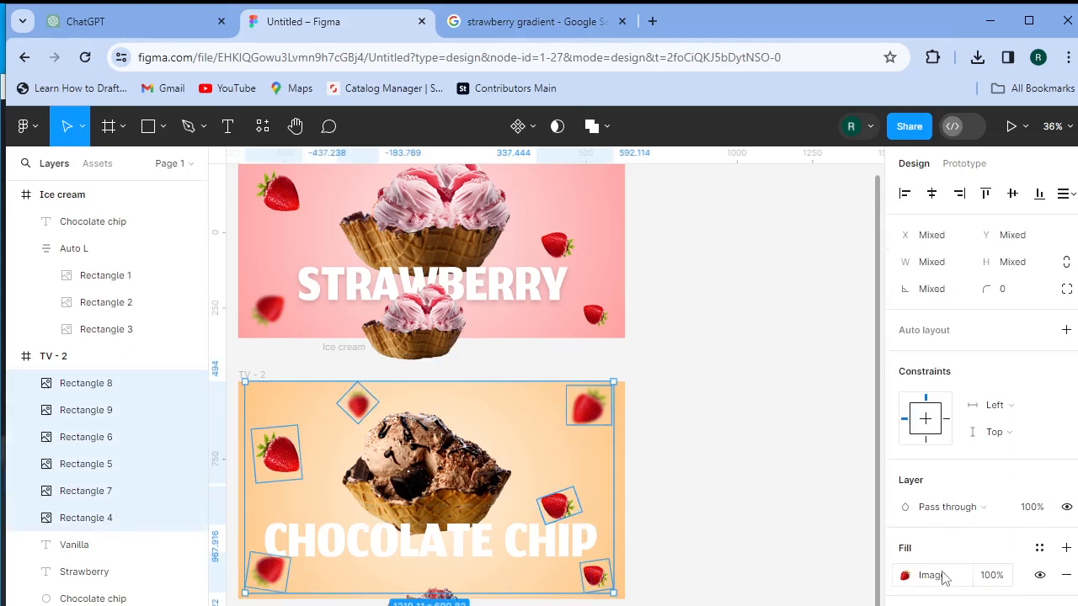
{"action": "left_click", "coordinate": [930, 581]}
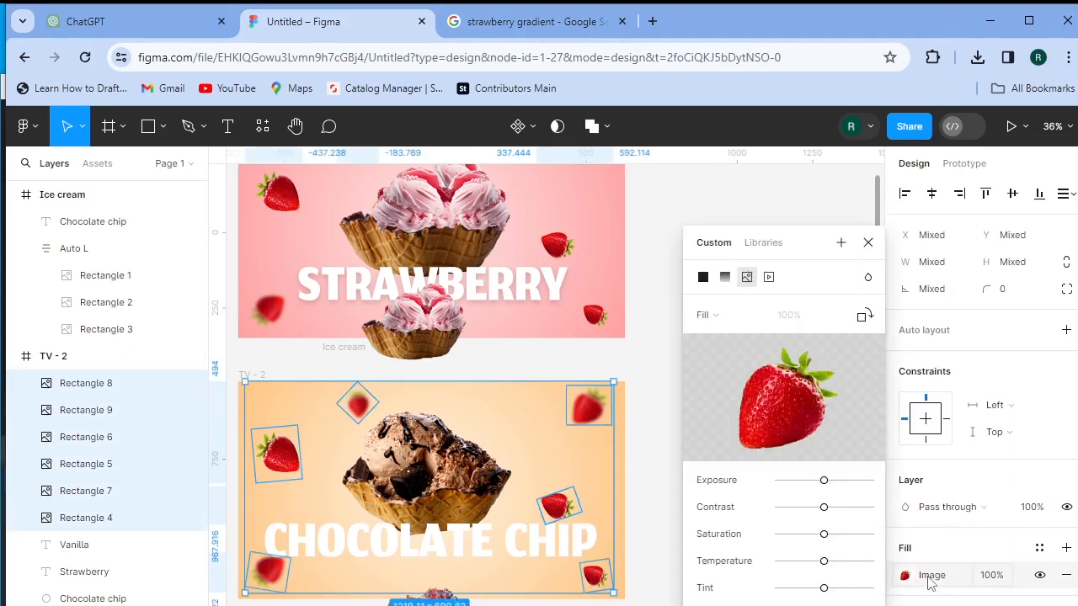
{"action": "left_click", "coordinate": [779, 403]}
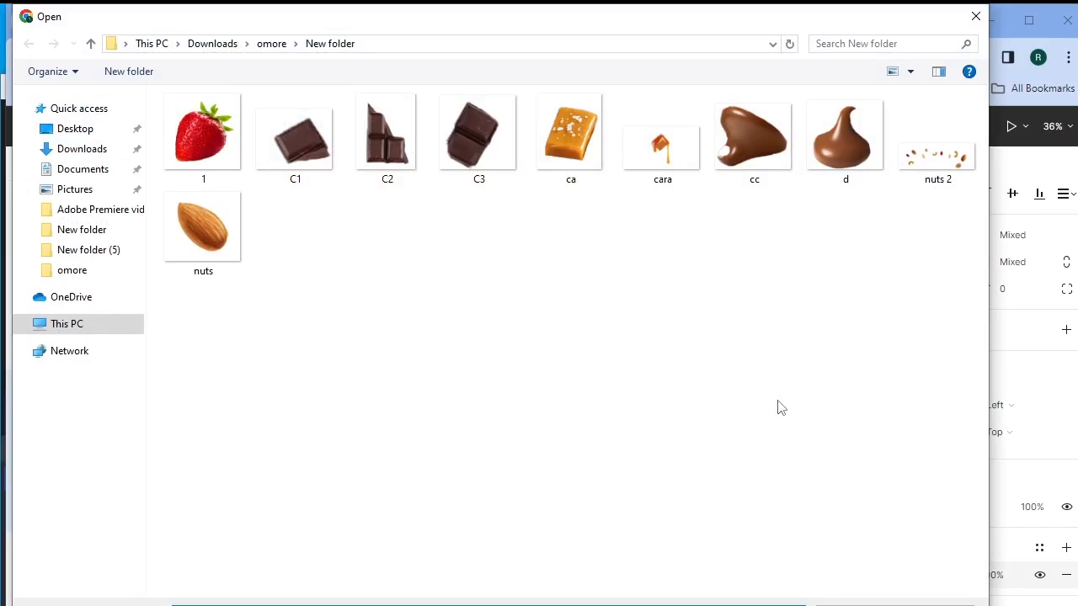
{"action": "left_click", "coordinate": [297, 154]}
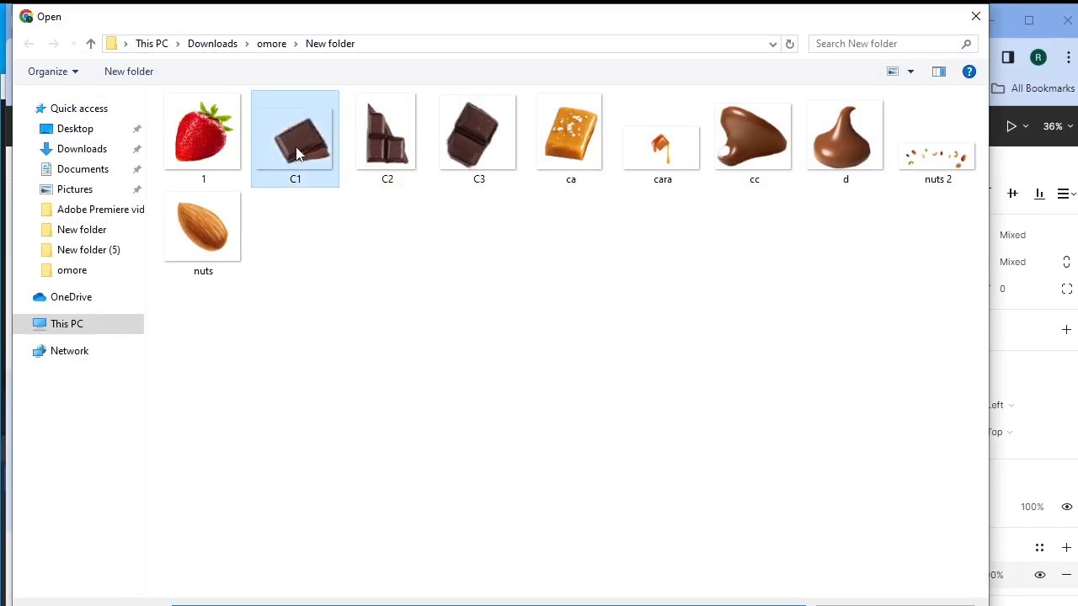
{"action": "double_click", "coordinate": [295, 140]}
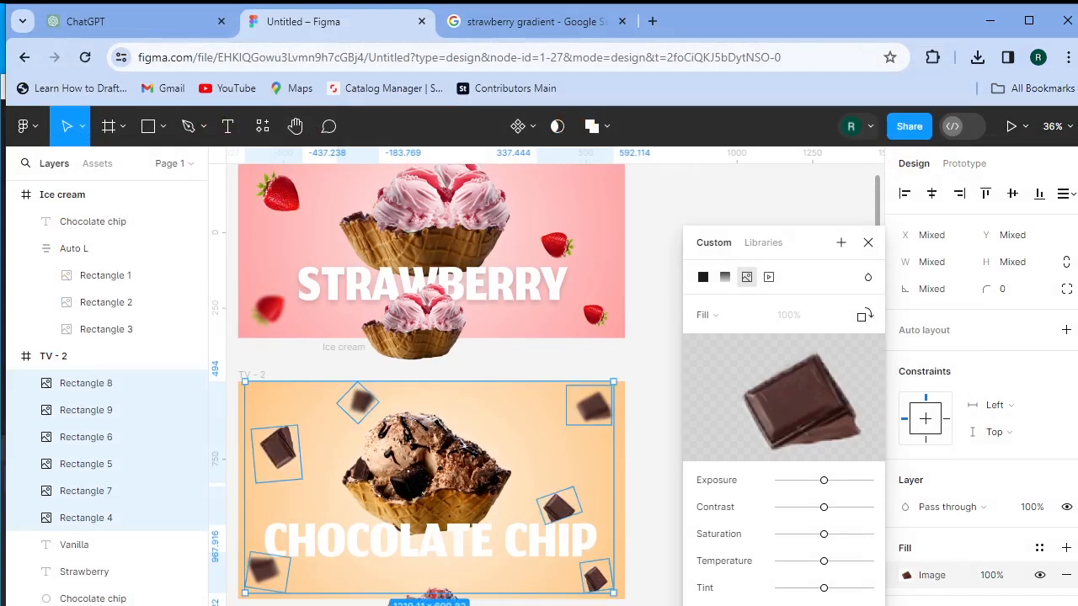
{"action": "left_click", "coordinate": [869, 243]}
{"action": "left_click", "coordinate": [746, 313]}
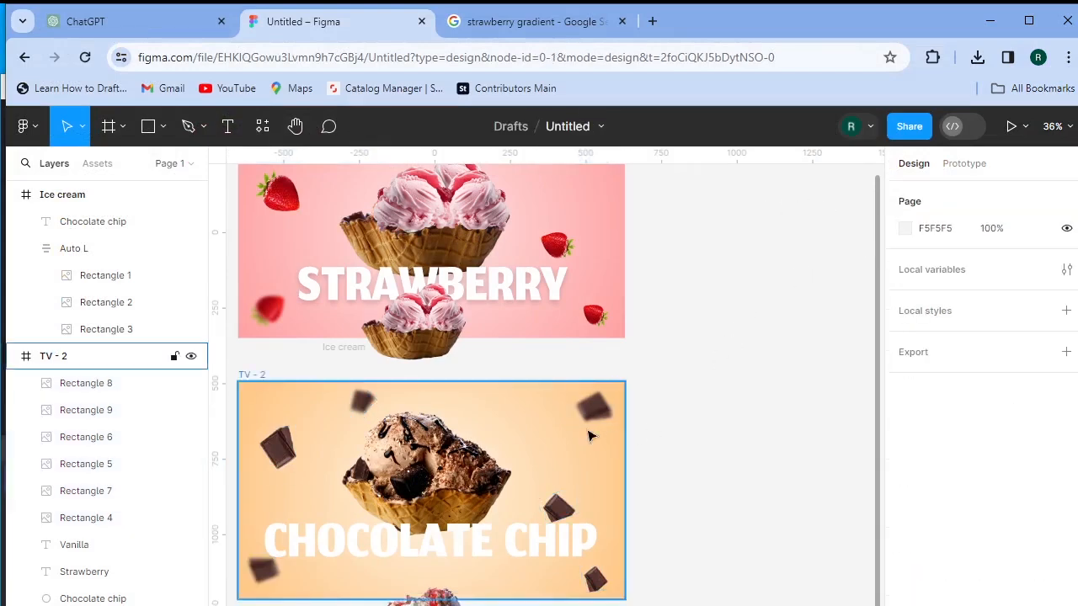
- Refill one chocolate chunk with the chocolate-drop image, shrink it to about 52×77 and move it higher
{"action": "left_click", "coordinate": [556, 508]}
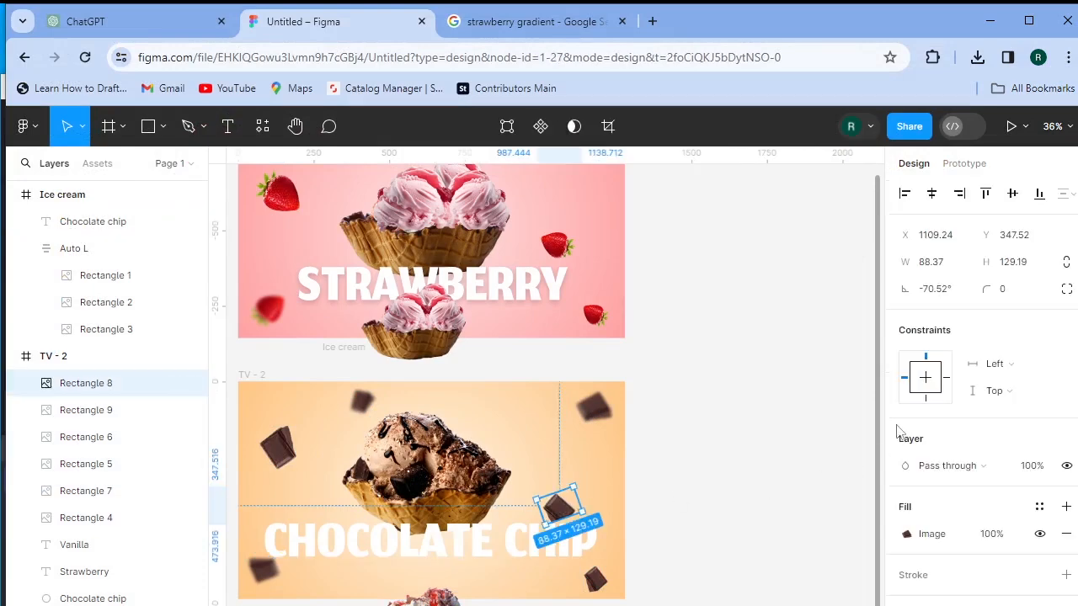
{"action": "left_click", "coordinate": [929, 534]}
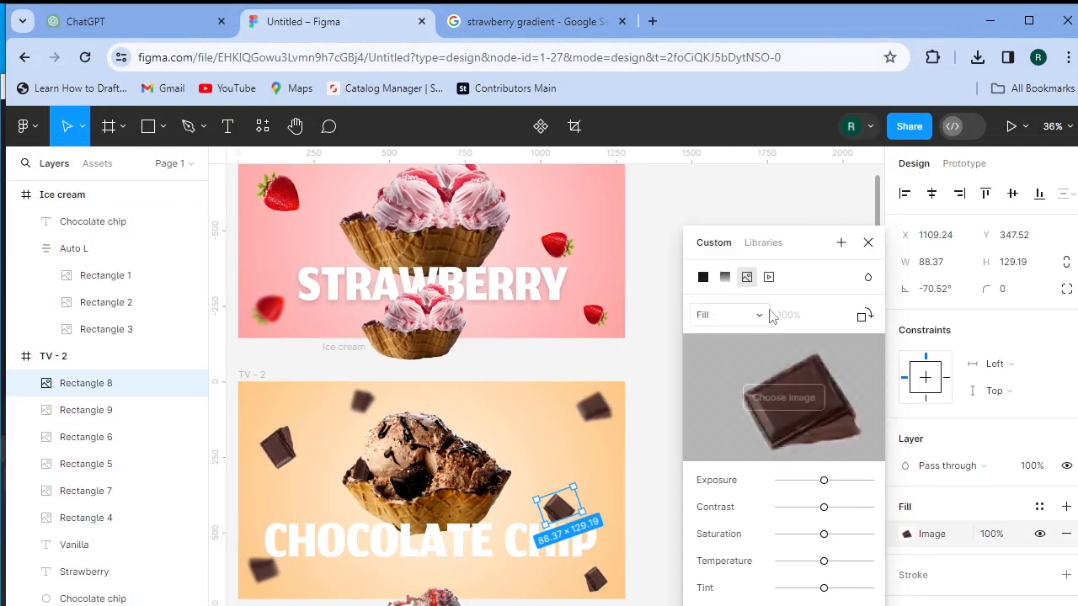
{"action": "left_click", "coordinate": [784, 397]}
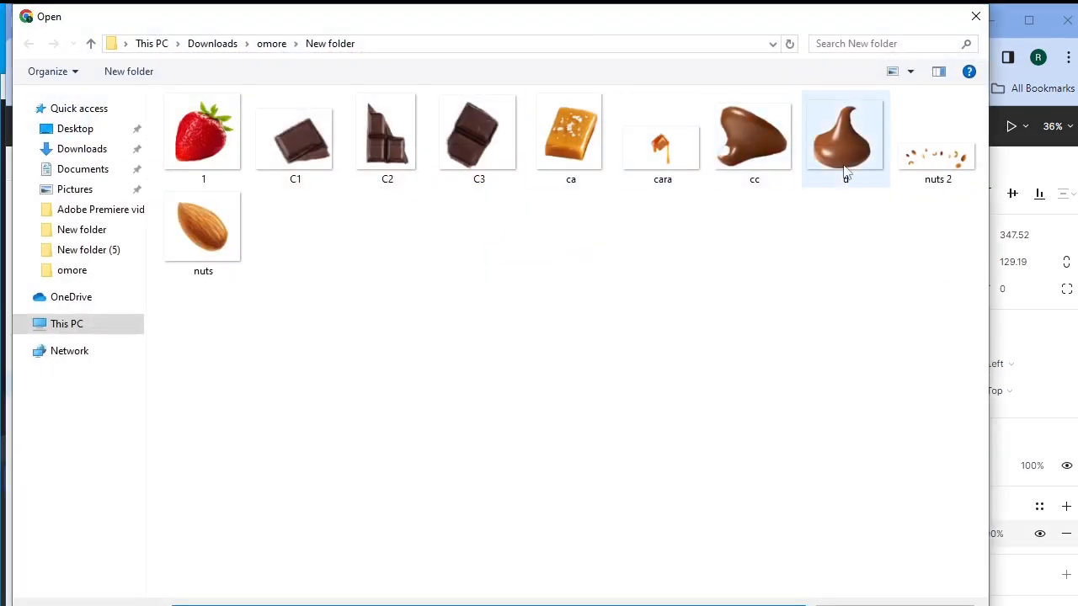
{"action": "double_click", "coordinate": [847, 143]}
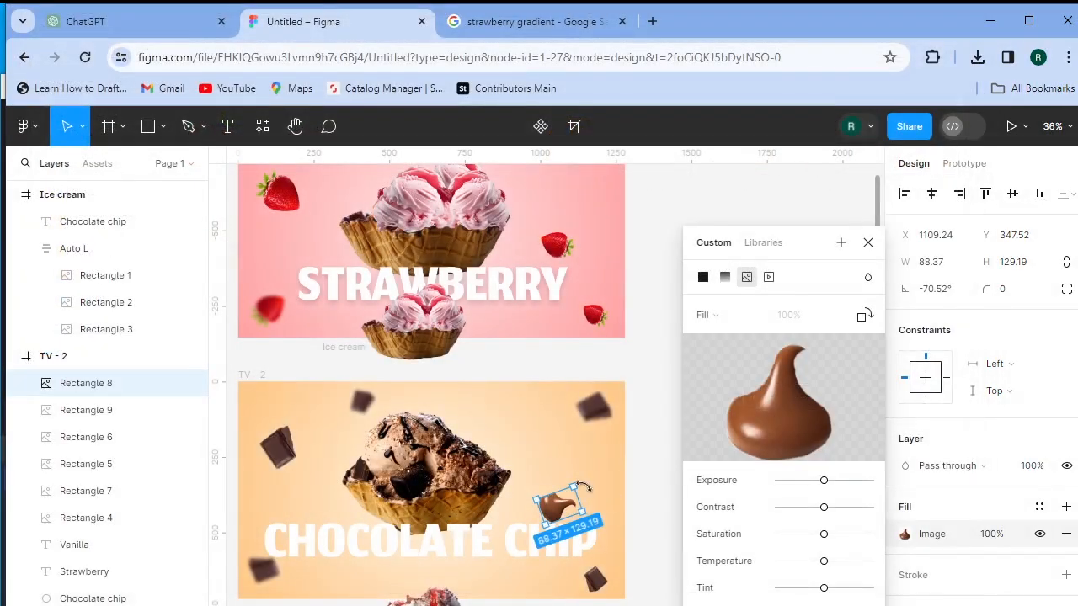
{"action": "mouse_move", "coordinate": [581, 507]}
{"action": "left_mouse_down"}
{"action": "mouse_move", "coordinate": [559, 507]}
{"action": "mouse_move", "coordinate": [568, 506]}
{"action": "left_mouse_up"}
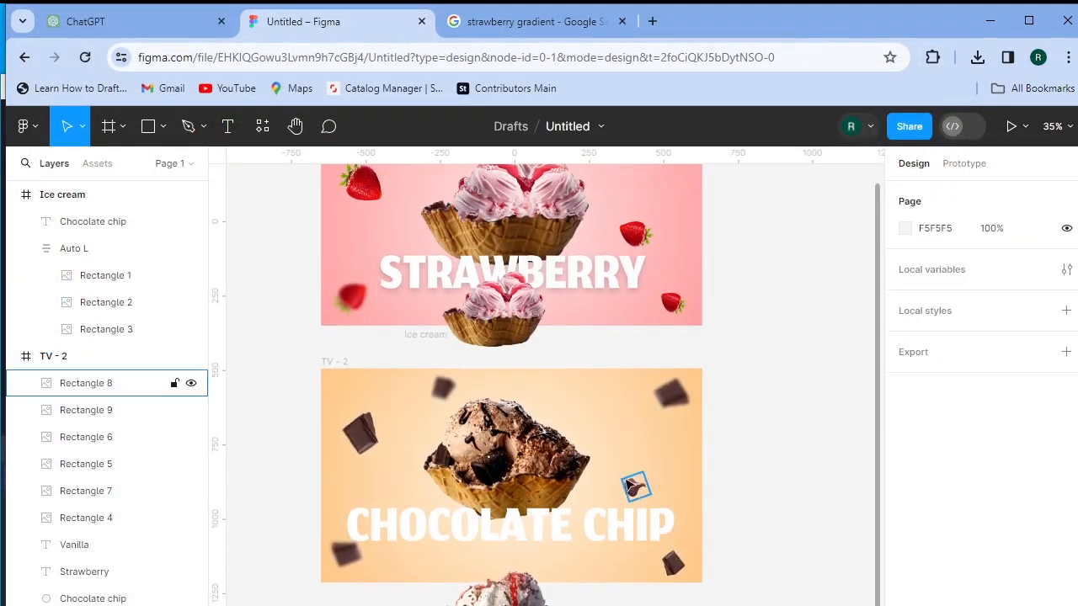
{"action": "left_click_drag", "start_coordinate": [634, 489], "coordinate": [388, 482]}
- Tilt the chocolate drop to about -39°, then duplicate it with Ctrl+D and position the copy
{"action": "key", "text": "Left"}
{"action": "key", "text": "Left"}
{"action": "key", "text": "Left"}
{"action": "key", "text": "Left"}
{"action": "key", "text": "Left"}
{"action": "key", "text": "Left"}
{"action": "key", "text": "Left"}
{"action": "key", "text": "Left"}
{"action": "key", "text": "Left"}
{"action": "key", "text": "Left"}
{"action": "key", "text": "Left"}
{"action": "key", "text": "Left"}
{"action": "key", "text": "Left"}
{"action": "key", "text": "Left"}
{"action": "key", "text": "Left"}
{"action": "key", "text": "Left"}
{"action": "key", "text": "Left"}
{"action": "key", "text": "Left"}
{"action": "key", "text": "shift+Left"}
{"action": "key", "text": "shift+Left"}
{"action": "key", "text": "shift+Left"}
{"action": "key", "text": "shift+Left"}
{"action": "key", "text": "shift+Left"}
{"action": "key", "text": "shift+Left"}
{"action": "key", "text": "shift+Left"}
{"action": "key", "text": "shift+Left"}
{"action": "key", "text": "shift+Left"}
{"action": "key", "text": "shift+Left"}
{"action": "key", "text": "shift+Left"}
{"action": "key", "text": "shift+Left"}
{"action": "key", "text": "Up"}
{"action": "key", "text": "Up"}
{"action": "key", "text": "Up"}
{"action": "key", "text": "Up"}
{"action": "key", "text": "Up"}
{"action": "key", "text": "Up"}
{"action": "key", "text": "Up"}
{"action": "key", "text": "Up"}
{"action": "key", "text": "Up"}
{"action": "key", "text": "Up"}
{"action": "key", "text": "Up"}
{"action": "key", "text": "Up"}
{"action": "key", "text": "Up"}
{"action": "key", "text": "Up"}
{"action": "key", "text": "Up"}
{"action": "key", "text": "Up"}
{"action": "key", "text": "ctrl+d"}
{"action": "key", "text": "shift+Right"}
{"action": "key", "text": "shift+Right"}
{"action": "key", "text": "shift+Right"}
{"action": "key", "text": "shift+Right"}
{"action": "left_click", "coordinate": [788, 509]}
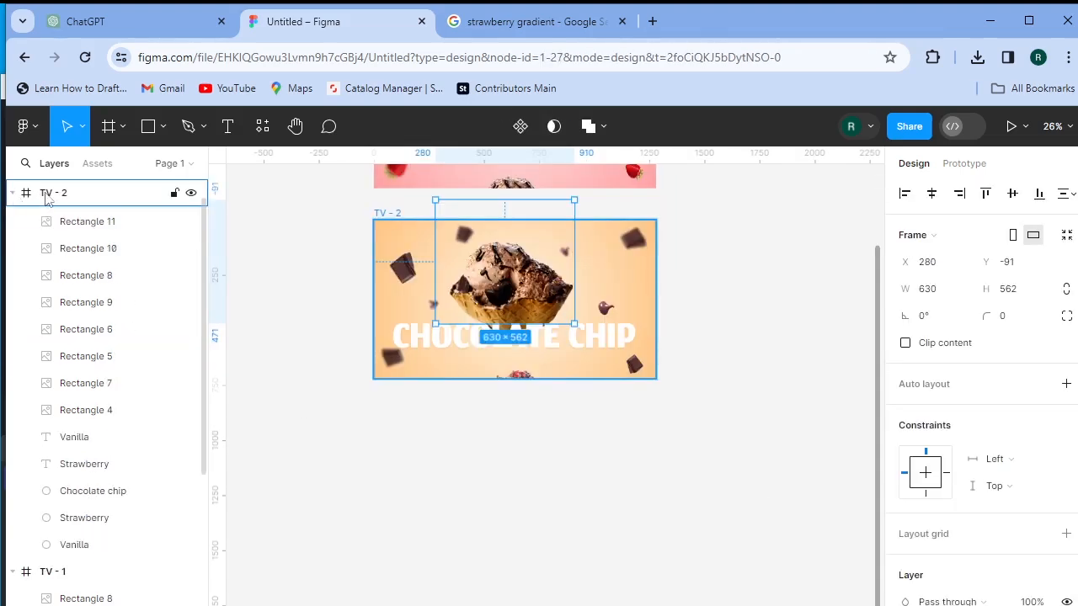
- Alt-drag the TV - 2 frame downward to create its copy, TV - 3
{"action": "left_click", "coordinate": [38, 202]}
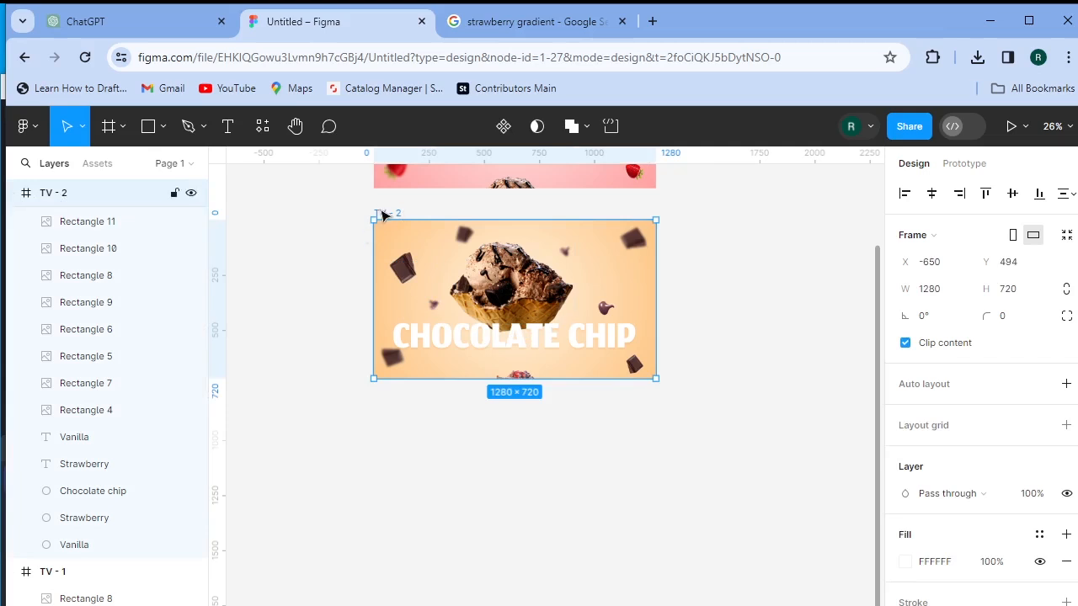
{"action": "left_click_drag", "start_coordinate": [383, 215], "coordinate": [383, 413]}
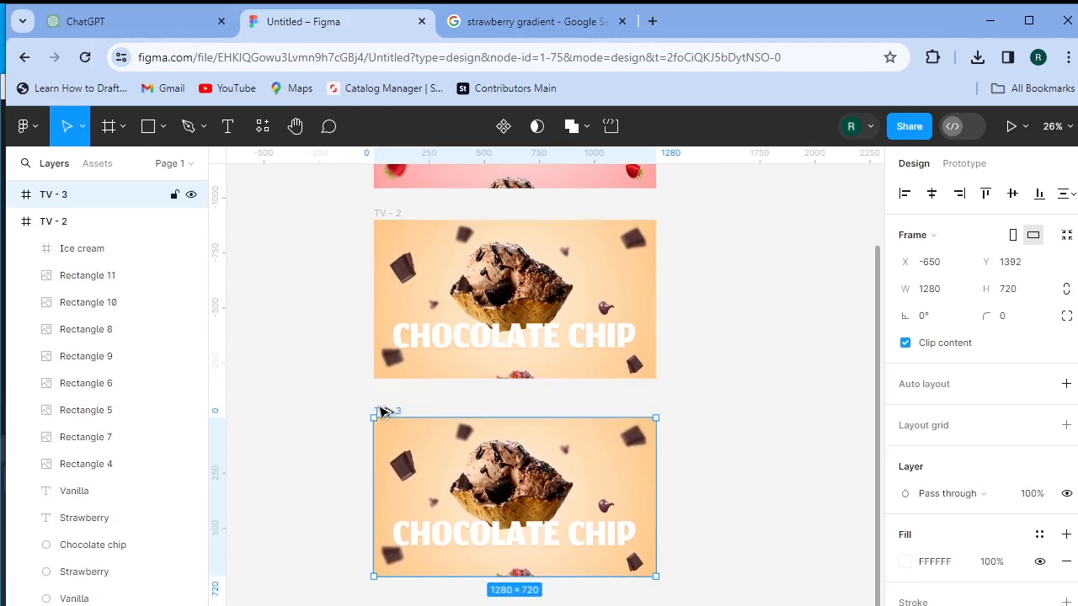
{"action": "left_click", "coordinate": [753, 524]}
- Fade the CHOCOLATE CHIP title in TV - 3 to 0% fill opacity
{"action": "left_click", "coordinate": [592, 545], "text": "ctrl"}
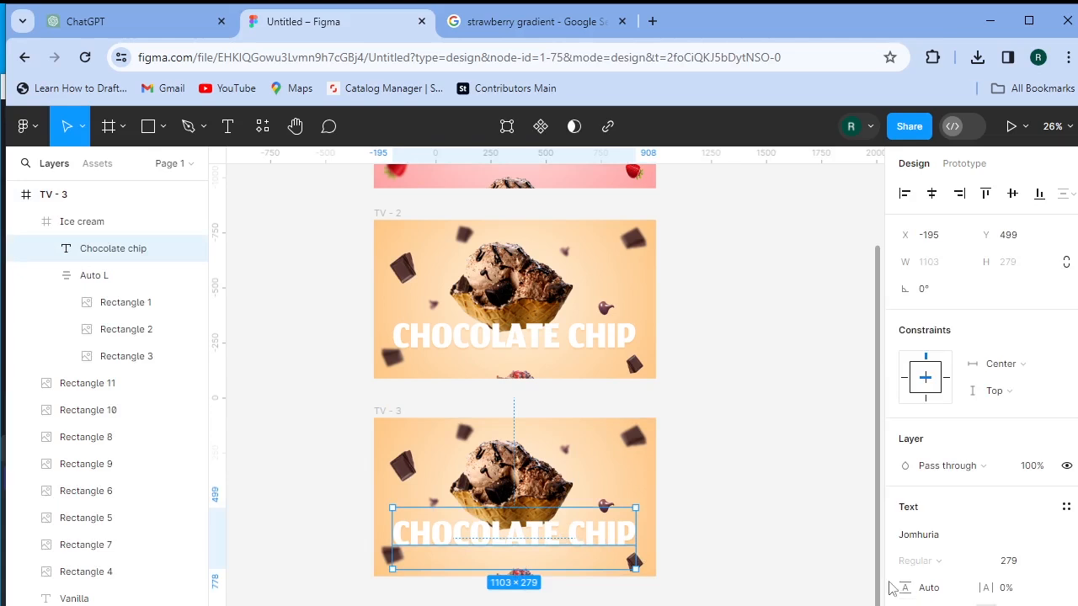
{"action": "scroll", "coordinate": [973, 530], "scroll_direction": "down", "scroll_amount": 3}
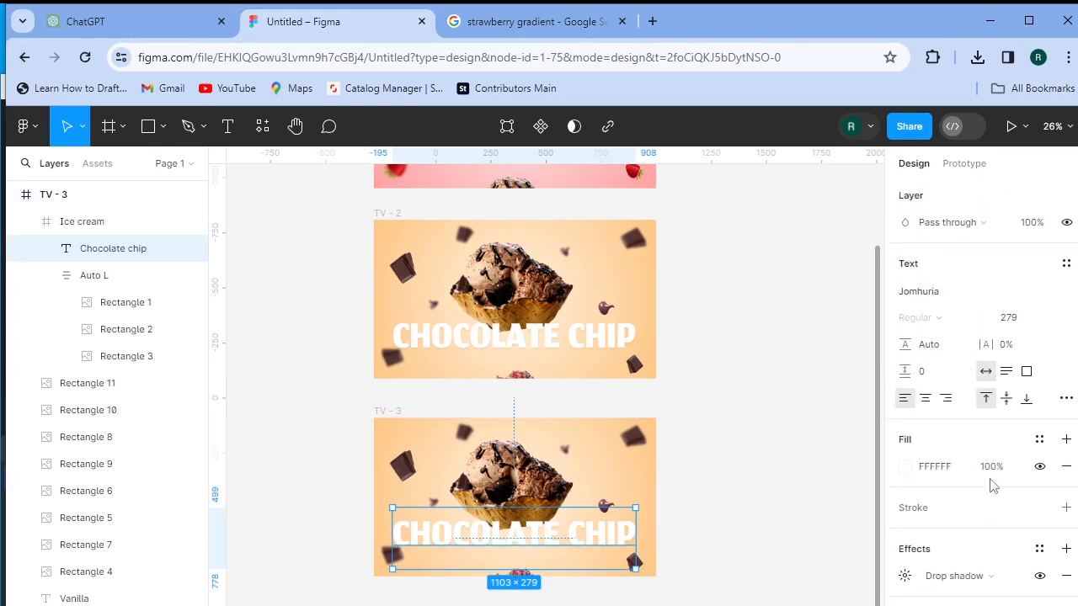
{"action": "left_click_drag", "start_coordinate": [992, 489], "coordinate": [649, 491]}
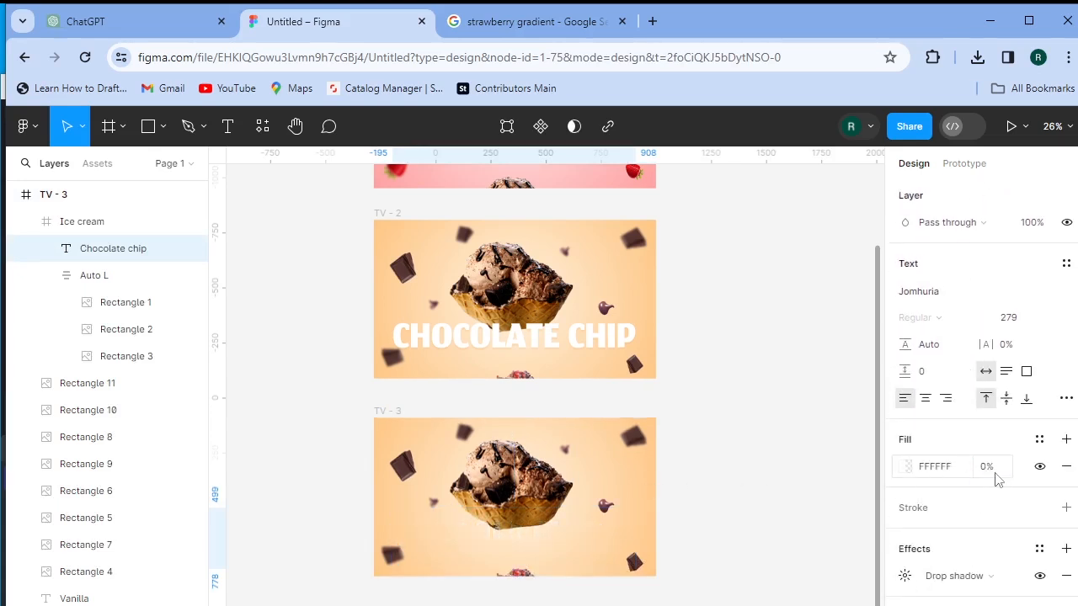
{"action": "left_click_drag", "start_coordinate": [985, 478], "coordinate": [986, 480]}
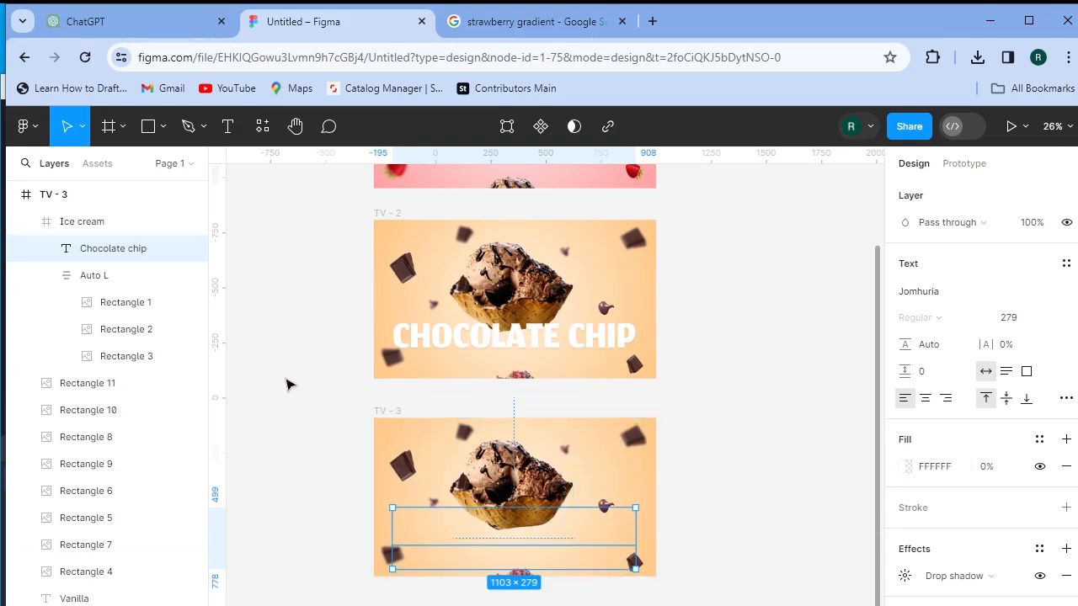
- Make the Vanilla text fully opaque at size 279 and align it to TV - 3's bottom centre
{"action": "left_click", "coordinate": [93, 599]}
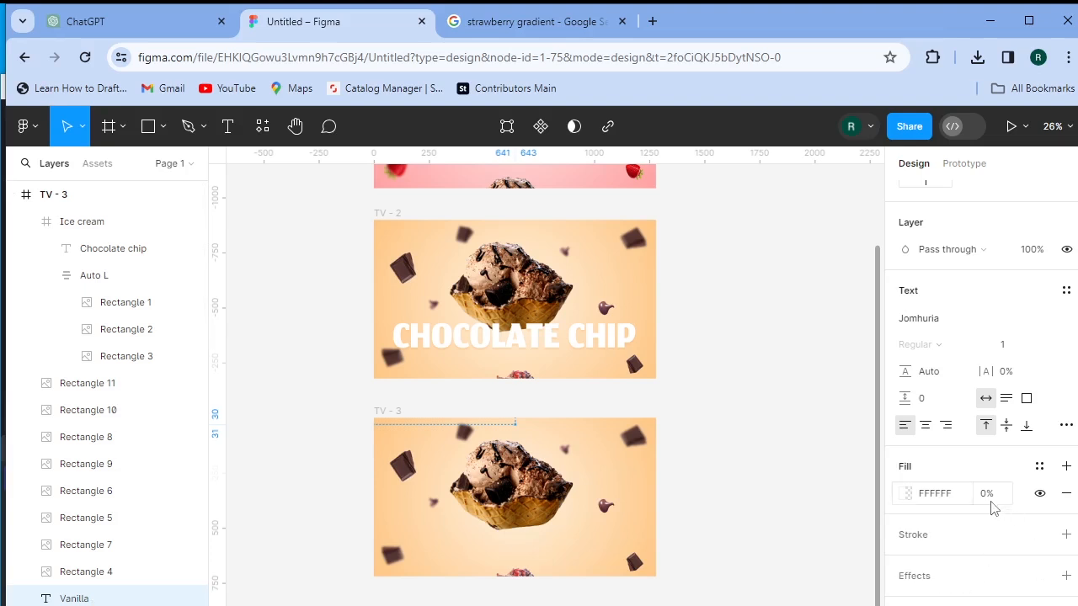
{"action": "left_click_drag", "start_coordinate": [985, 498], "coordinate": [181, 506]}
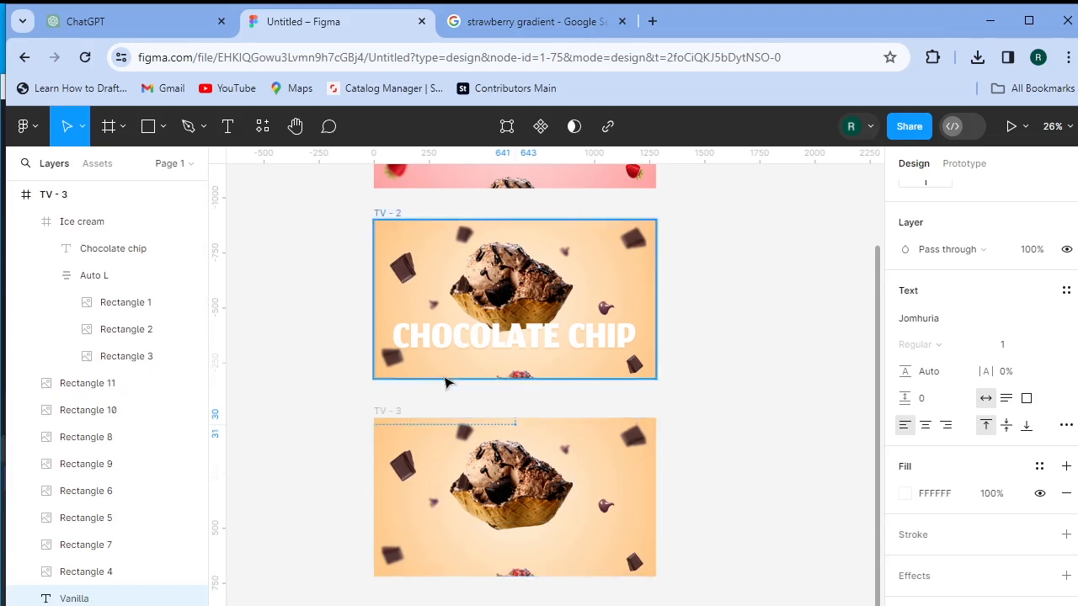
{"action": "left_click", "coordinate": [1005, 346]}
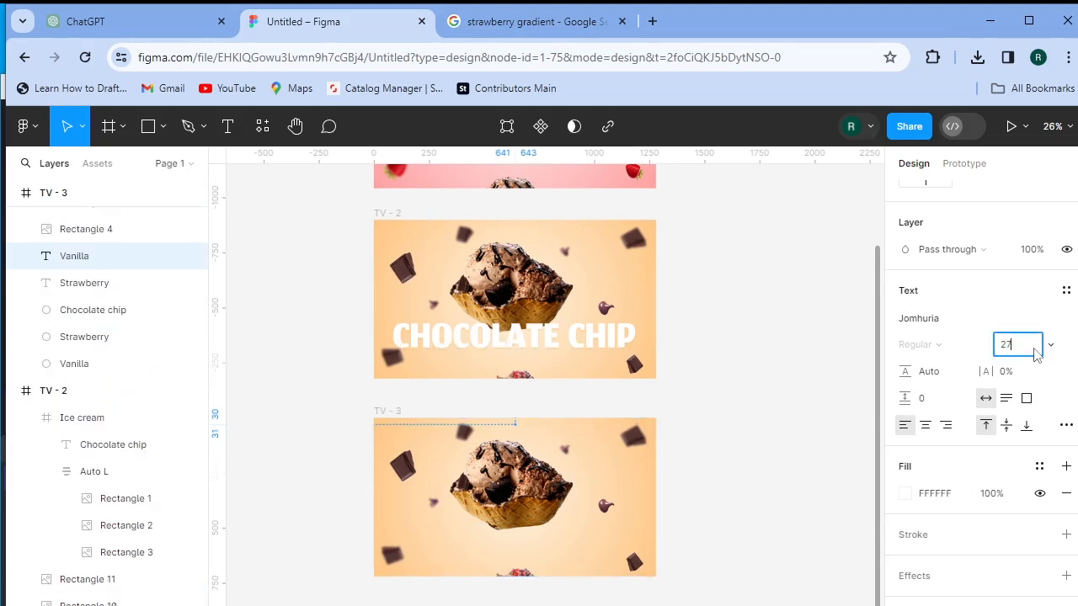
{"action": "key", "text": "Return"}
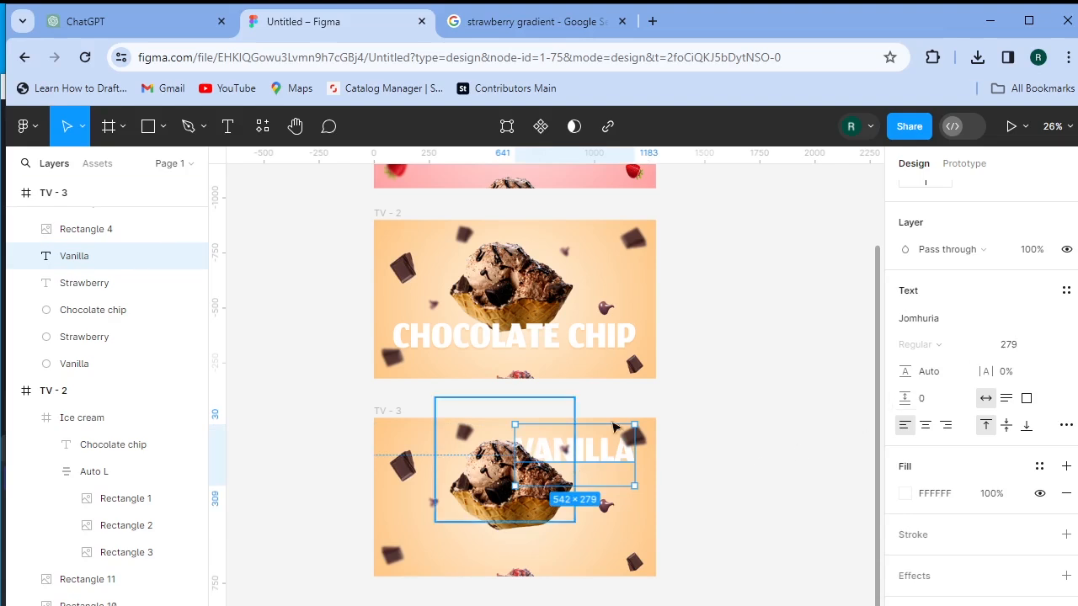
{"action": "scroll", "coordinate": [966, 221], "scroll_direction": "up", "scroll_amount": 3}
{"action": "scroll", "coordinate": [966, 221], "scroll_direction": "up", "scroll_amount": 2}
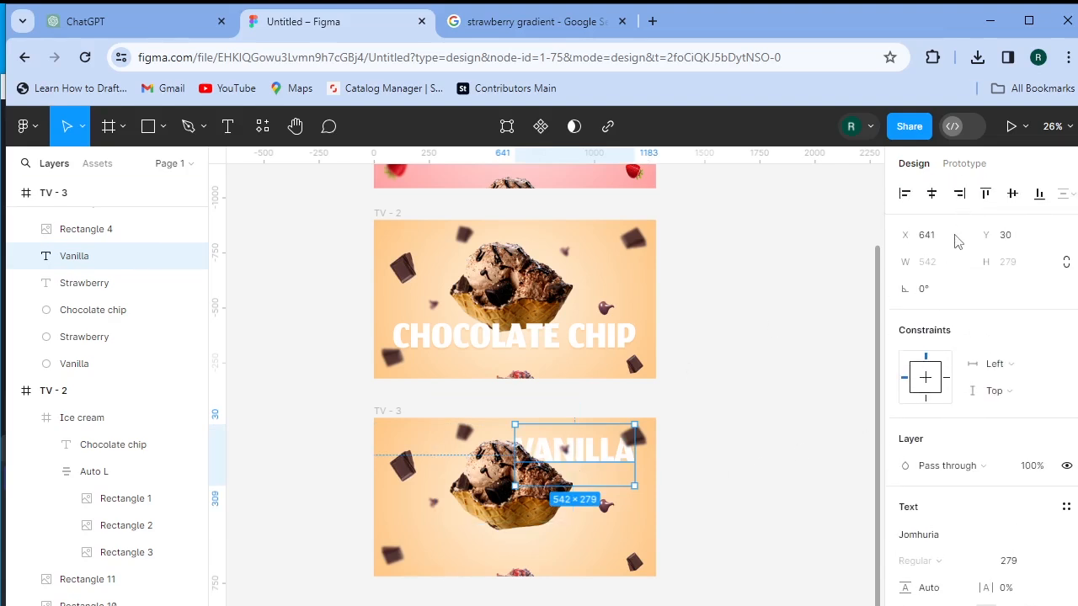
{"action": "left_click", "coordinate": [932, 196]}
{"action": "left_click", "coordinate": [1018, 196]}
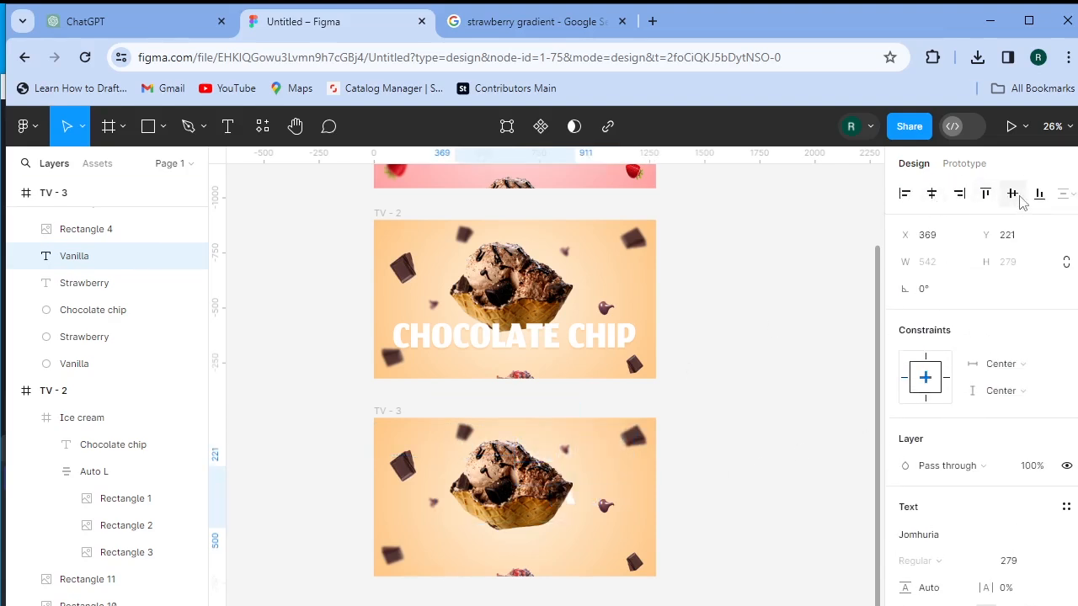
{"action": "left_click", "coordinate": [1038, 195]}
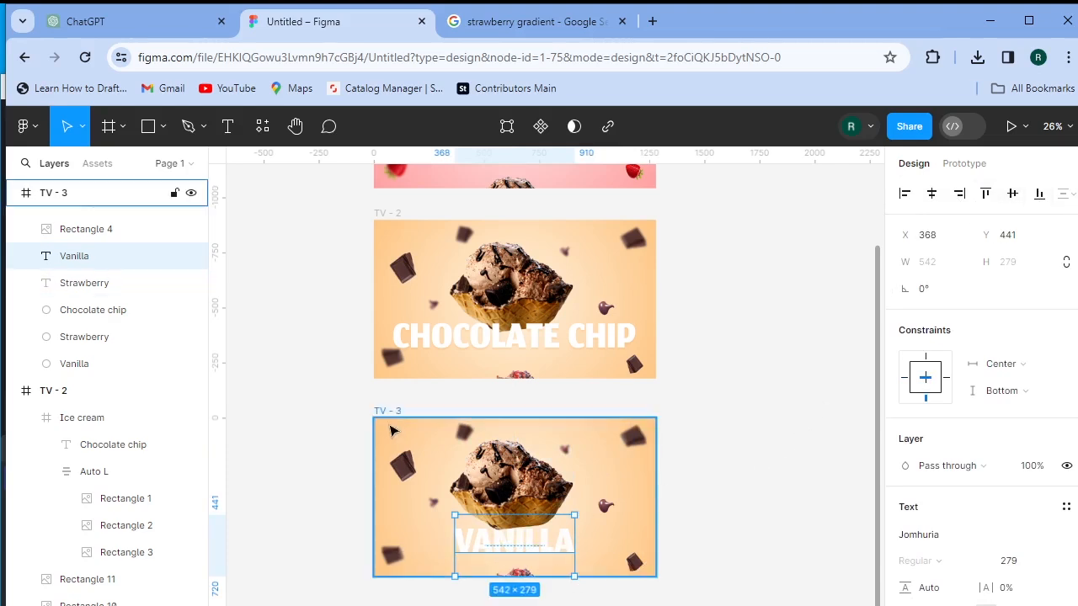
{"action": "key", "text": "Escape"}
{"action": "key", "text": "Escape"}
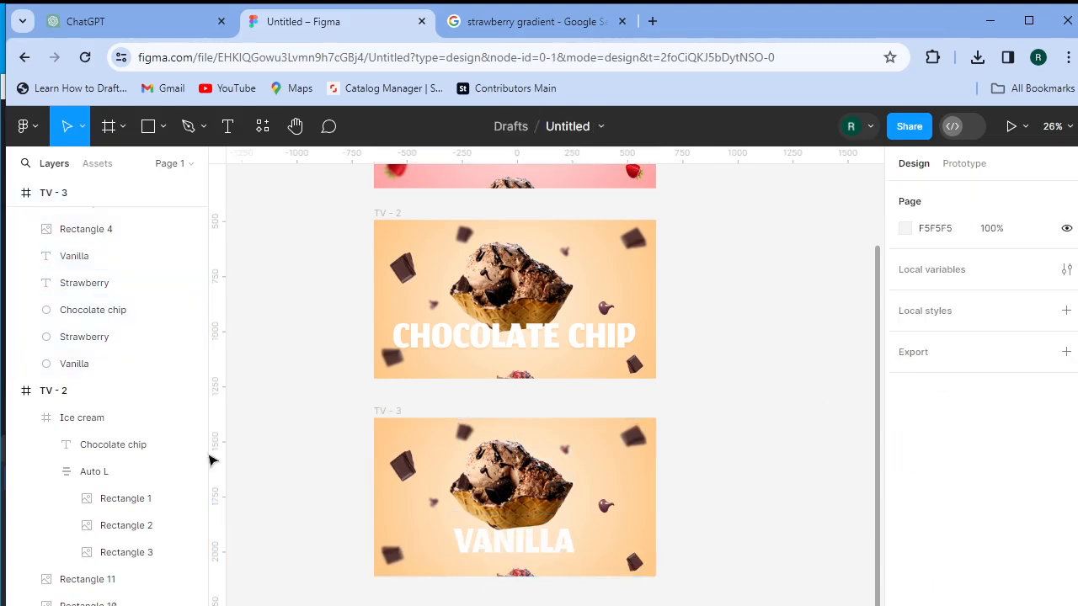
{"action": "scroll", "coordinate": [109, 379], "scroll_direction": "up", "scroll_amount": 3}
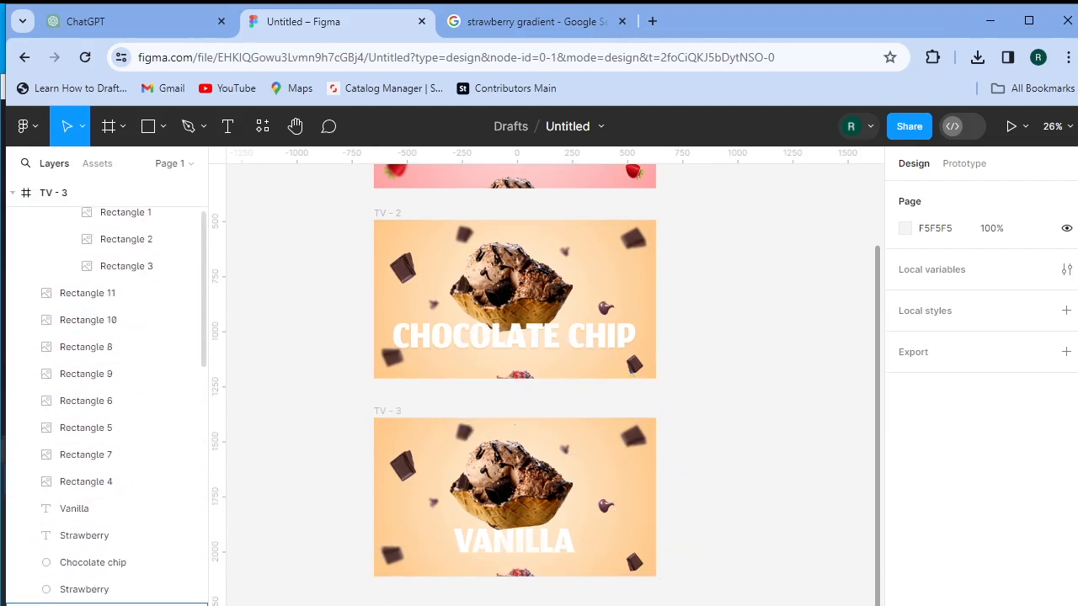
- Enlarge the radial-filled ellipse to 1524 × 1524, centre it, and move it behind TV - 3's artwork
{"action": "left_click", "coordinate": [48, 604]}
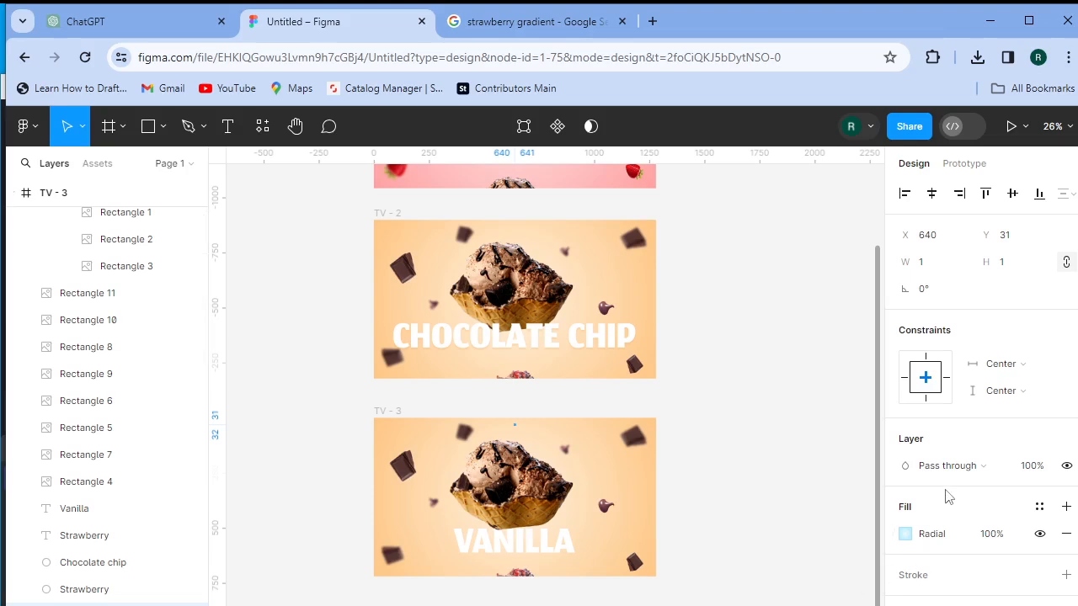
{"action": "left_click", "coordinate": [925, 264]}
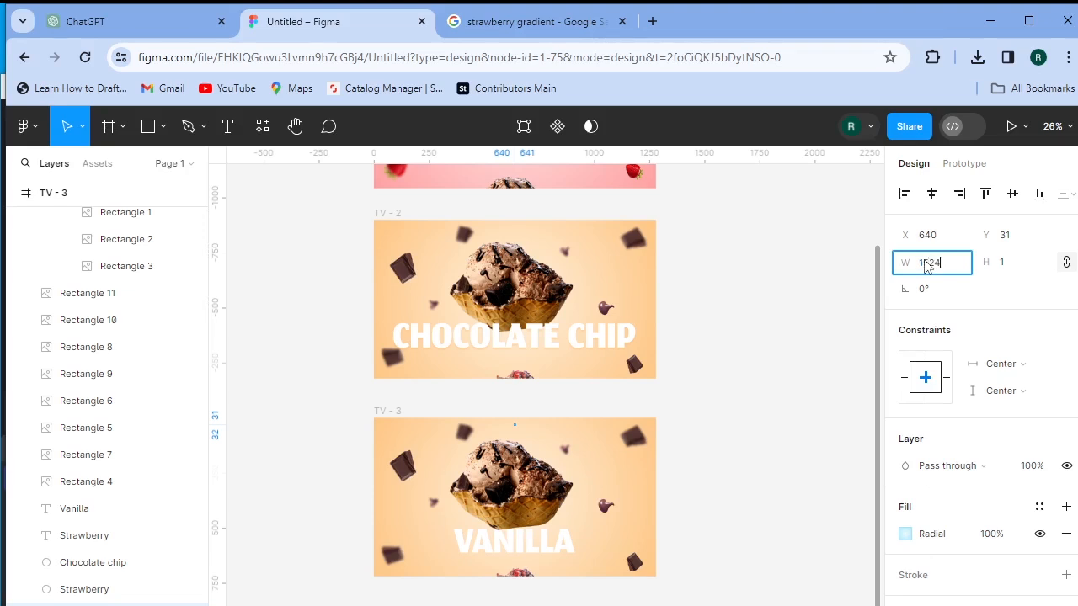
{"action": "key", "text": "Return"}
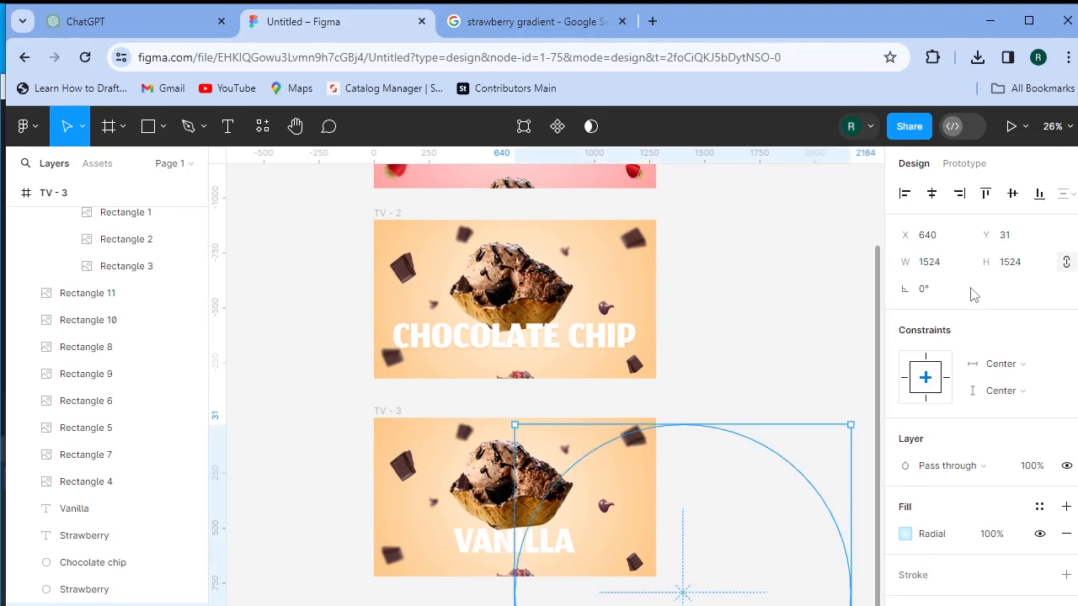
{"action": "left_click", "coordinate": [932, 195]}
{"action": "left_click", "coordinate": [1014, 194]}
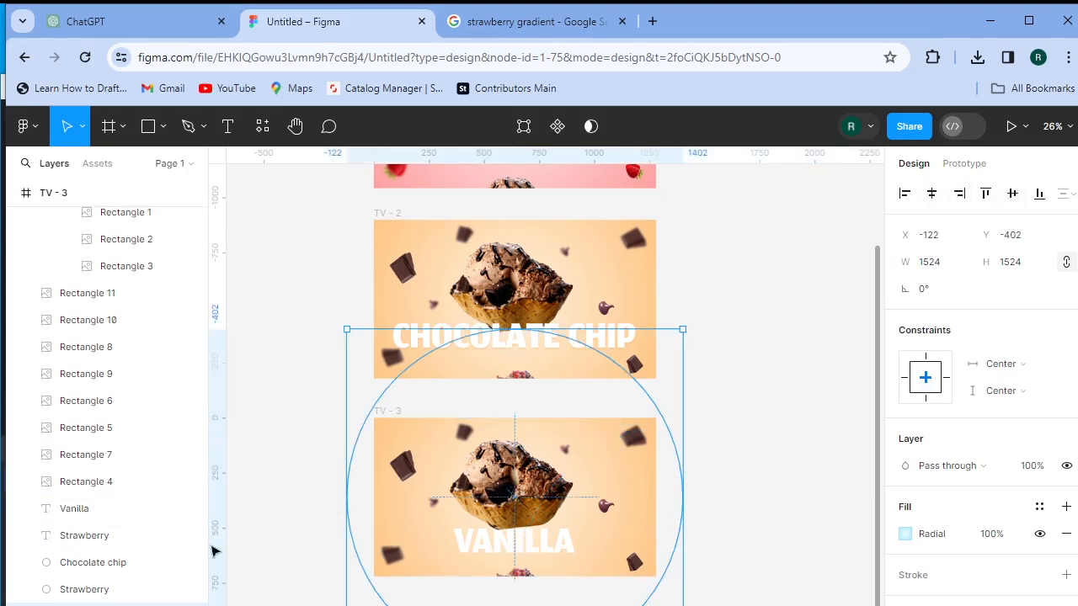
{"action": "left_click_drag", "start_coordinate": [101, 603], "coordinate": [107, 557]}
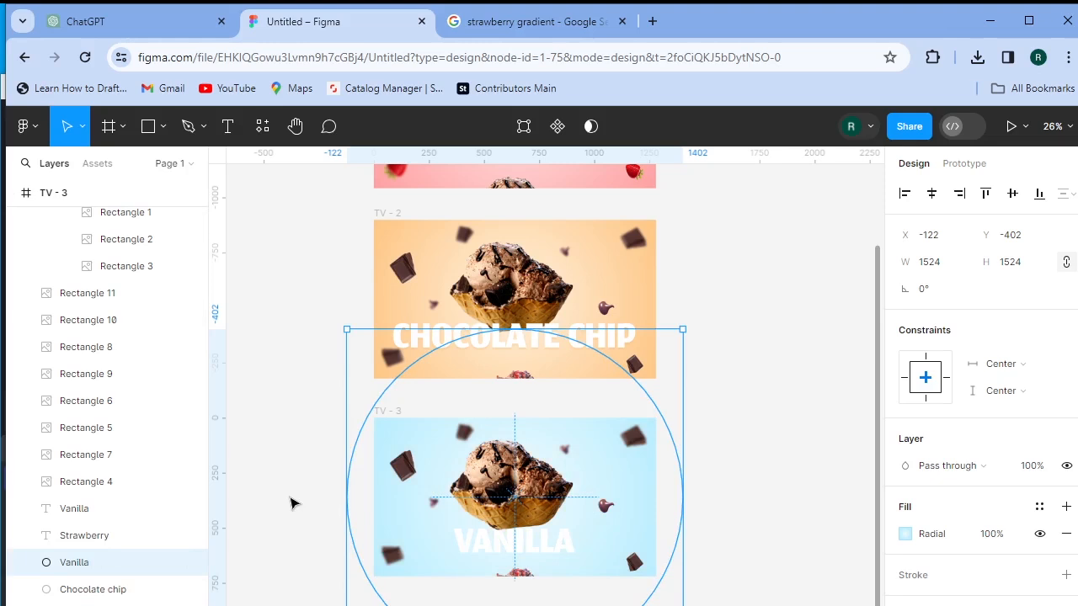
{"action": "left_click", "coordinate": [849, 479]}
- Move the ice cream stack up, enlarge the Rectangle 3 image and nudge it into place
{"action": "left_click", "coordinate": [517, 511]}
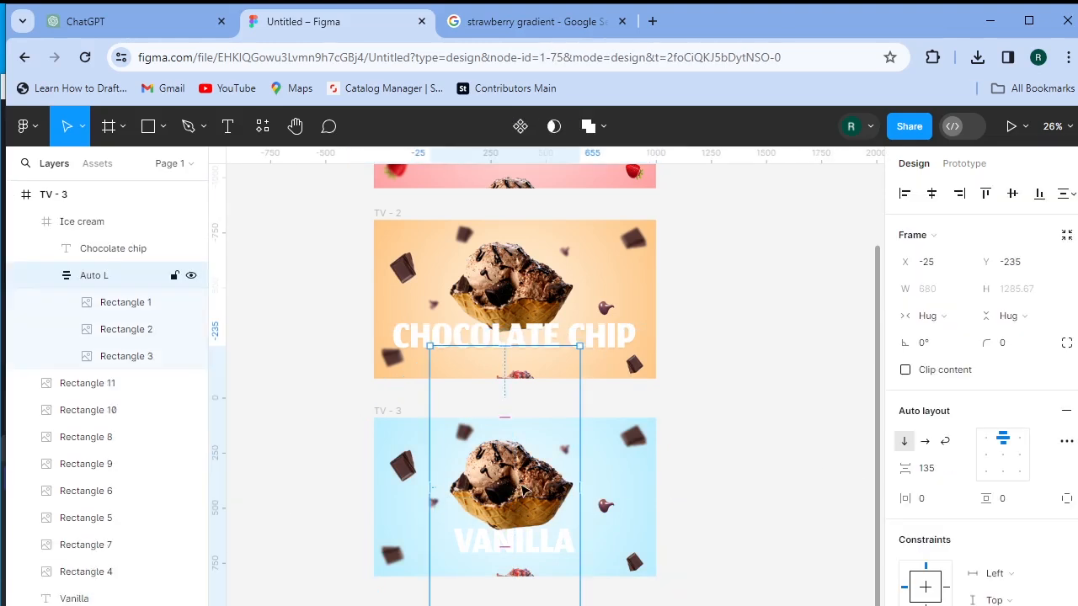
{"action": "left_click_drag", "start_coordinate": [522, 492], "coordinate": [532, 388]}
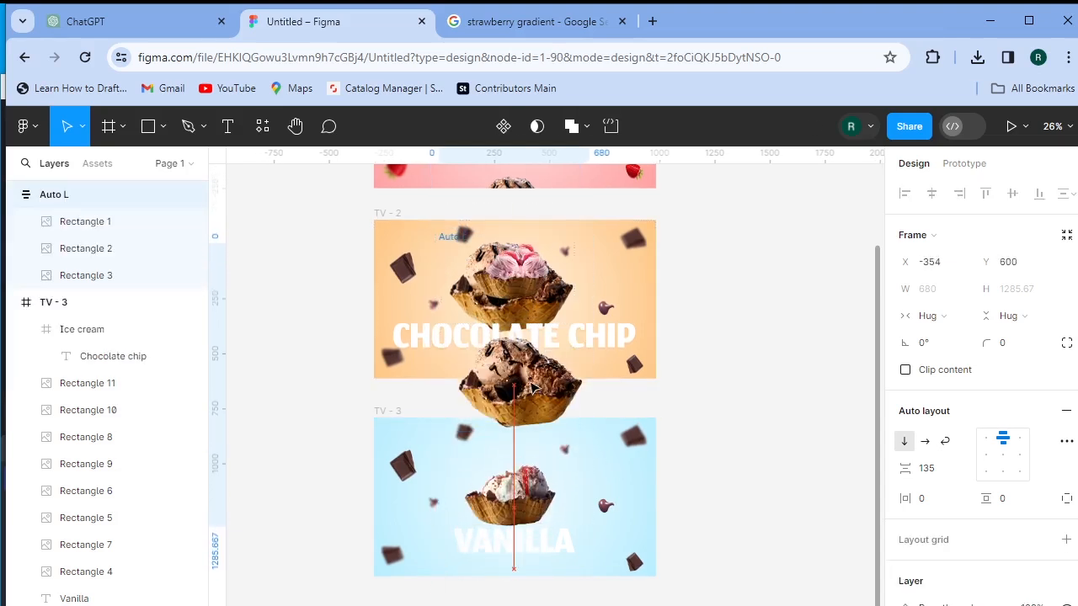
{"action": "left_click", "coordinate": [532, 506]}
{"action": "left_click_drag", "start_coordinate": [562, 460], "coordinate": [593, 430]}
{"action": "key", "text": "Up"}
{"action": "key", "text": "Up"}
{"action": "key", "text": "Up"}
{"action": "key", "text": "Up"}
{"action": "key", "text": "Up"}
{"action": "key", "text": "Up"}
{"action": "key", "text": "Up"}
{"action": "key", "text": "Up"}
{"action": "key", "text": "Up"}
{"action": "key", "text": "Up"}
{"action": "key", "text": "Up"}
{"action": "key", "text": "Up"}
{"action": "key", "text": "Up"}
{"action": "key", "text": "Up"}
{"action": "key", "text": "Up"}
{"action": "key", "text": "Up"}
{"action": "key", "text": "Up"}
{"action": "key", "text": "Up"}
{"action": "key", "text": "Up"}
{"action": "key", "text": "Up"}
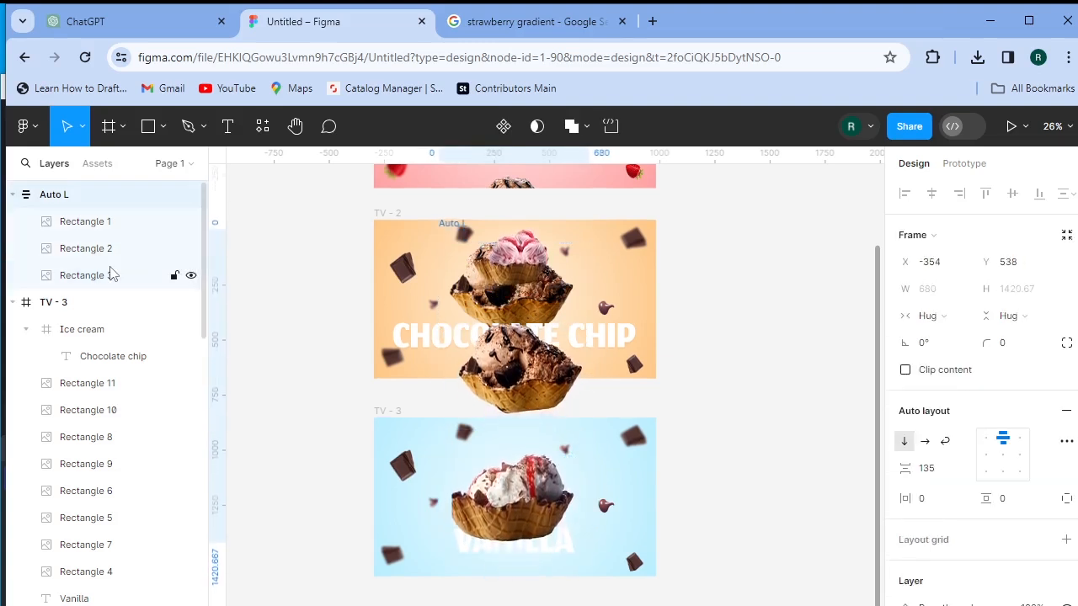
{"action": "key", "text": "Up"}
{"action": "key", "text": "Up"}
{"action": "key", "text": "Up"}
{"action": "key", "text": "Up"}
{"action": "key", "text": "Up"}
{"action": "key", "text": "Up"}
{"action": "key", "text": "Up"}
{"action": "key", "text": "Up"}
{"action": "key", "text": "Up"}
{"action": "key", "text": "Up"}
{"action": "key", "text": "Up"}
{"action": "key", "text": "Up"}
{"action": "key", "text": "Up"}
{"action": "key", "text": "Up"}
{"action": "key", "text": "Up"}
{"action": "key", "text": "Up"}
{"action": "key", "text": "Up"}
{"action": "key", "text": "Up"}
{"action": "key", "text": "Up"}
{"action": "key", "text": "Up"}
{"action": "key", "text": "Up"}
{"action": "key", "text": "Up"}
{"action": "key", "text": "Up"}
{"action": "key", "text": "Up"}
{"action": "key", "text": "Up"}
{"action": "key", "text": "Up"}
{"action": "key", "text": "Up"}
{"action": "key", "text": "Up"}
{"action": "key", "text": "Up"}
{"action": "key", "text": "Up"}
{"action": "key", "text": "Up"}
{"action": "key", "text": "Up"}
{"action": "key", "text": "Up"}
{"action": "key", "text": "Up"}
{"action": "key", "text": "Up"}
{"action": "key", "text": "Up"}
{"action": "key", "text": "Up"}
{"action": "key", "text": "Up"}
{"action": "key", "text": "Up"}
{"action": "key", "text": "Up"}
{"action": "key", "text": "Right"}
{"action": "key", "text": "Right"}
{"action": "key", "text": "Right"}
{"action": "key", "text": "Right"}
{"action": "key", "text": "Right"}
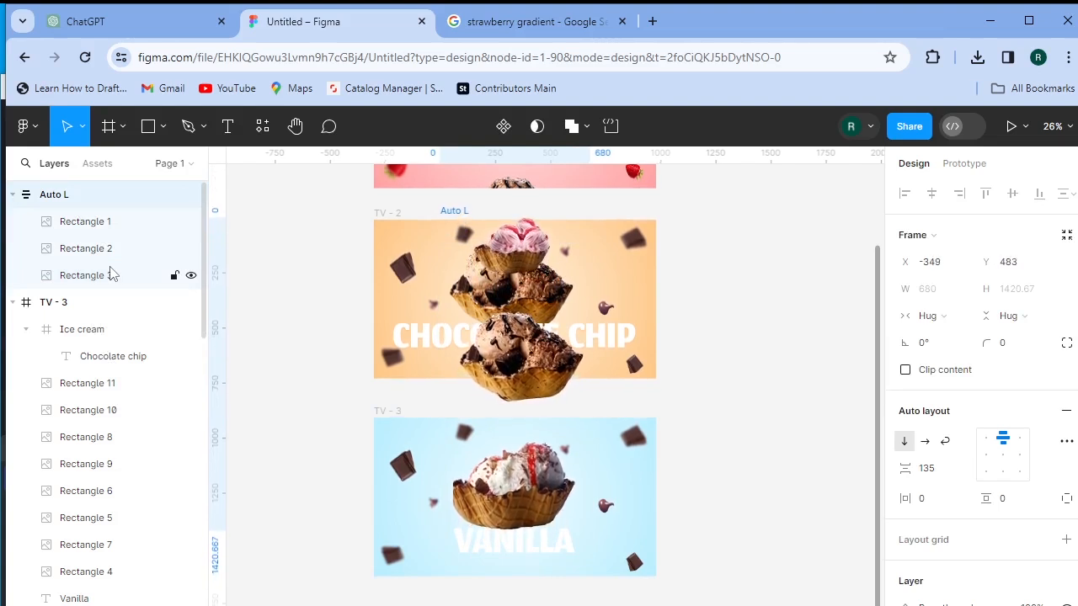
{"action": "key", "text": "Up"}
{"action": "key", "text": "Up"}
{"action": "key", "text": "Up"}
{"action": "key", "text": "Up"}
{"action": "key", "text": "Up"}
{"action": "key", "text": "Up"}
{"action": "key", "text": "Up"}
{"action": "key", "text": "Up"}
{"action": "key", "text": "Up"}
{"action": "key", "text": "Up"}
{"action": "key", "text": "Up"}
{"action": "key", "text": "Up"}
{"action": "key", "text": "Up"}
{"action": "key", "text": "Up"}
{"action": "key", "text": "Right"}
{"action": "key", "text": "Down"}
{"action": "key", "text": "Down"}
{"action": "key", "text": "Down"}
{"action": "key", "text": "Down"}
{"action": "key", "text": "Down"}
{"action": "key", "text": "Down"}
{"action": "key", "text": "Down"}
{"action": "key", "text": "Down"}
{"action": "key", "text": "Down"}
{"action": "key", "text": "Down"}
{"action": "key", "text": "Down"}
{"action": "key", "text": "Down"}
{"action": "key", "text": "Down"}
{"action": "key", "text": "Down"}
{"action": "key", "text": "Down"}
{"action": "key", "text": "Down"}
{"action": "key", "text": "Down"}
{"action": "key", "text": "Down"}
{"action": "key", "text": "Down"}
{"action": "key", "text": "Down"}
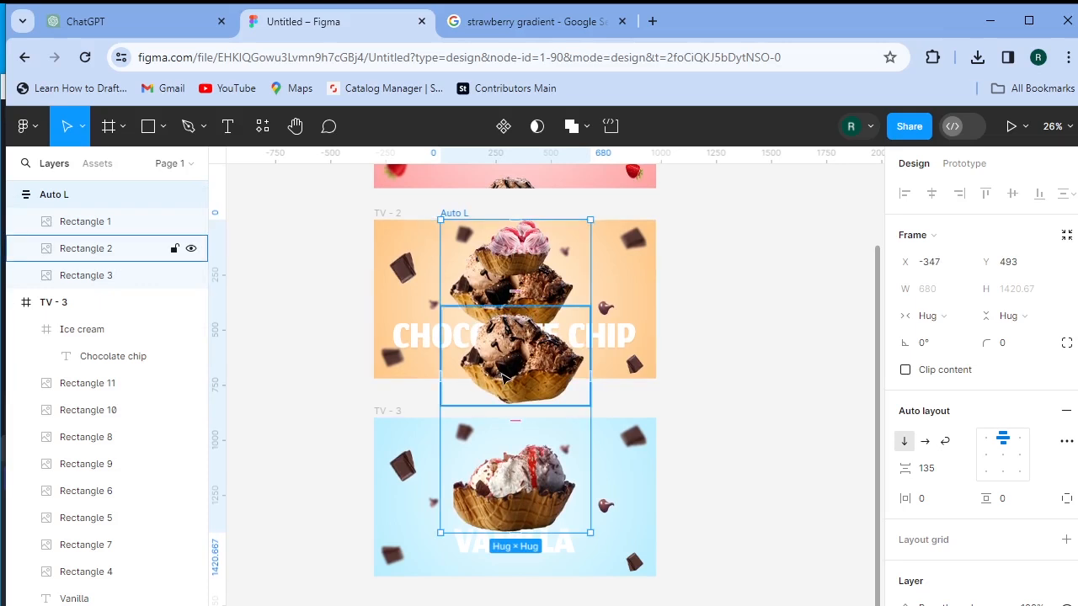
- Narrow Rectangle 2 to about 553 wide and shift the Auto L stack slightly down and right
{"action": "left_click", "coordinate": [506, 378]}
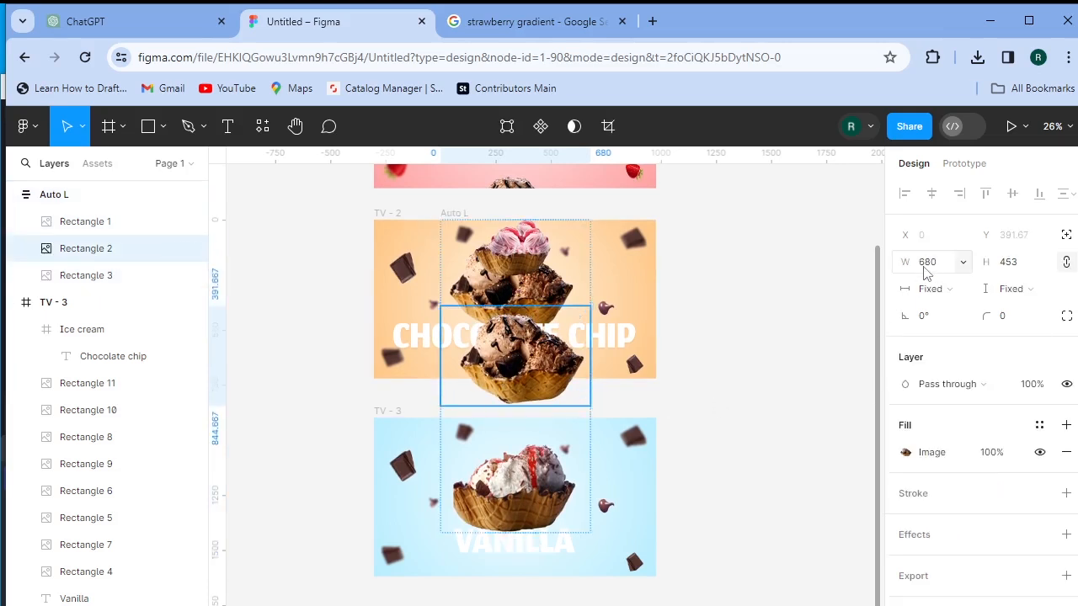
{"action": "left_click_drag", "start_coordinate": [908, 264], "coordinate": [704, 335]}
{"action": "left_click", "coordinate": [72, 198]}
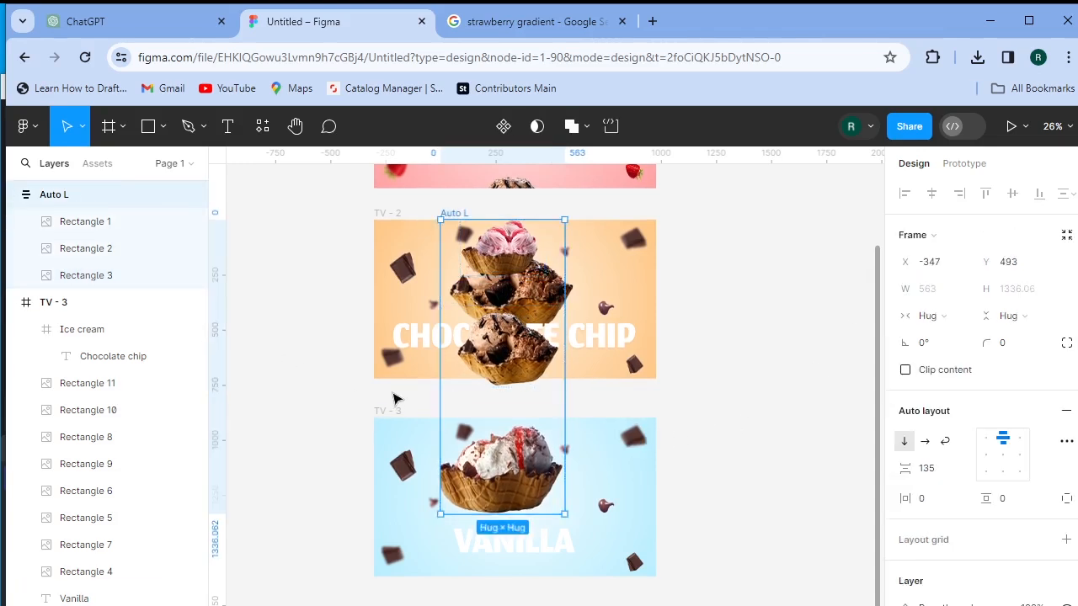
{"action": "left_click_drag", "start_coordinate": [506, 473], "coordinate": [518, 483]}
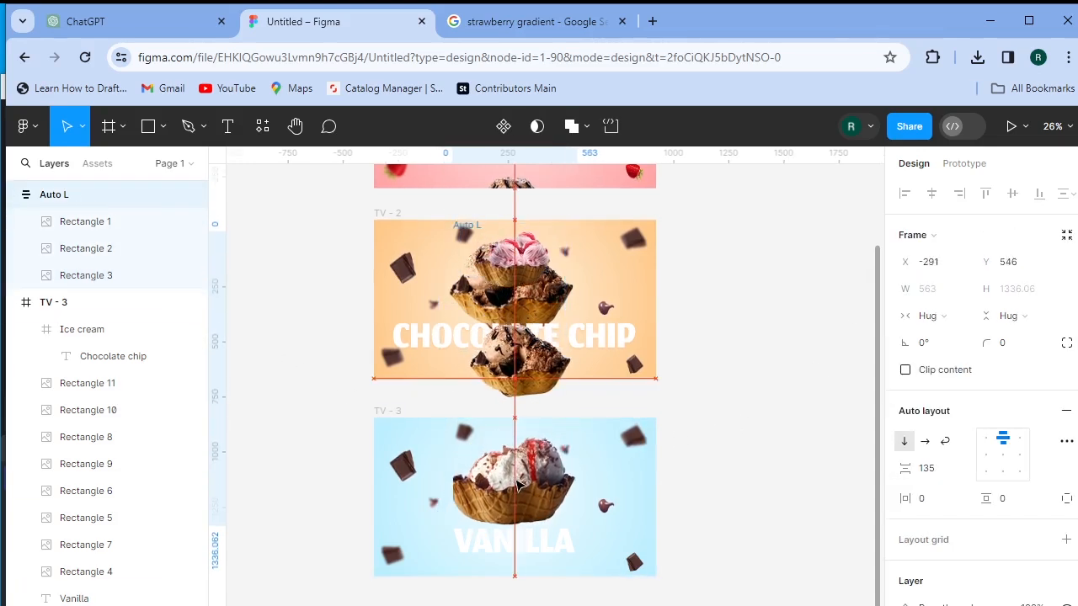
{"action": "left_click", "coordinate": [777, 503]}
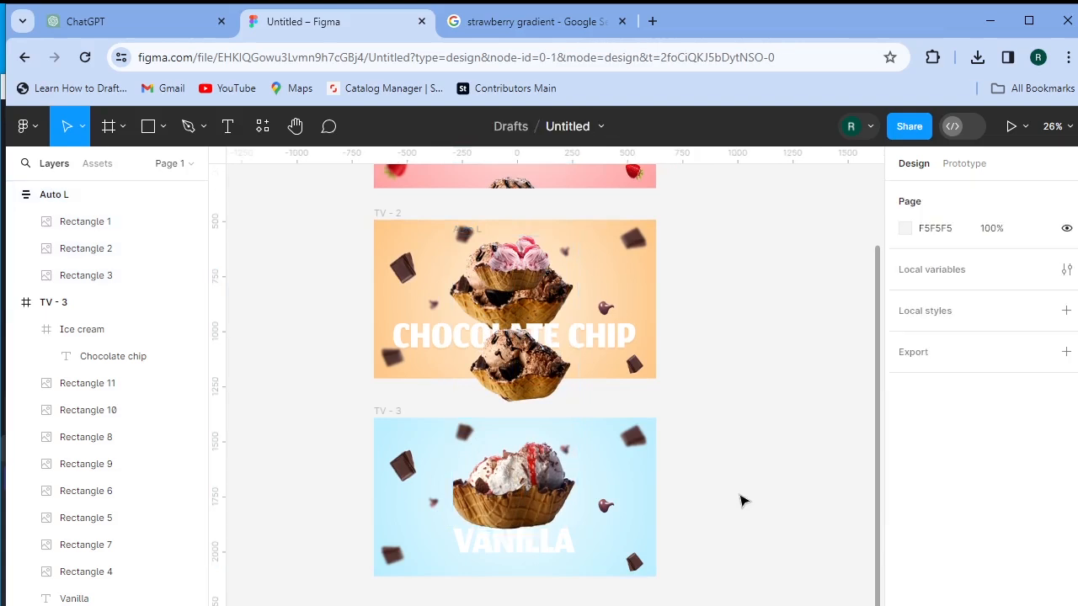
- Replace the fill of the selected chocolate pieces in TV - 3 with the 'ca' caramel cube image
{"action": "left_click", "coordinate": [101, 437]}
{"action": "left_click", "coordinate": [109, 466]}
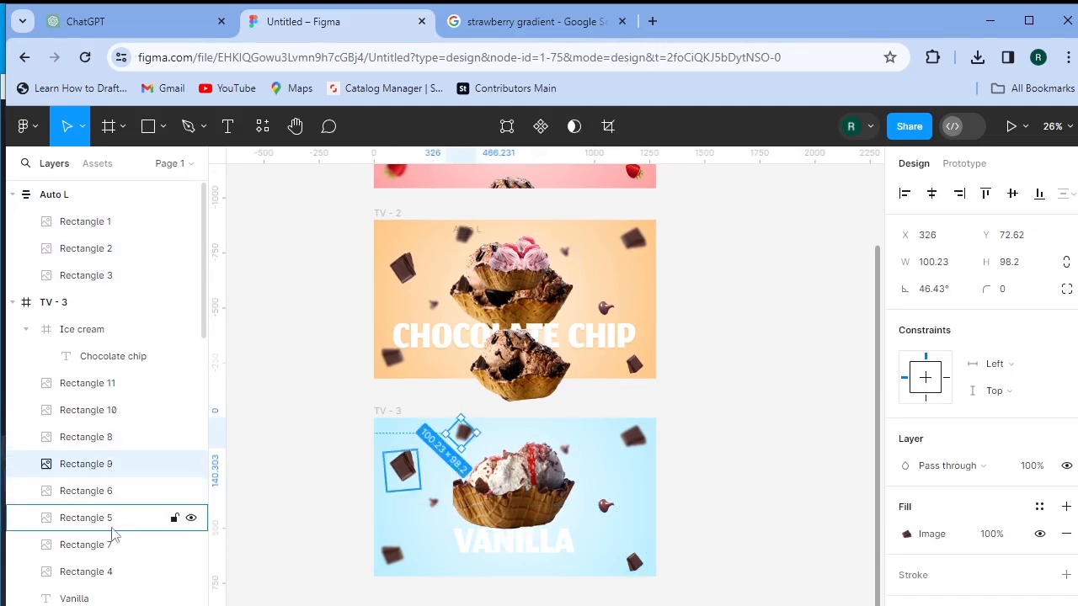
{"action": "left_click", "coordinate": [113, 577], "text": "shift"}
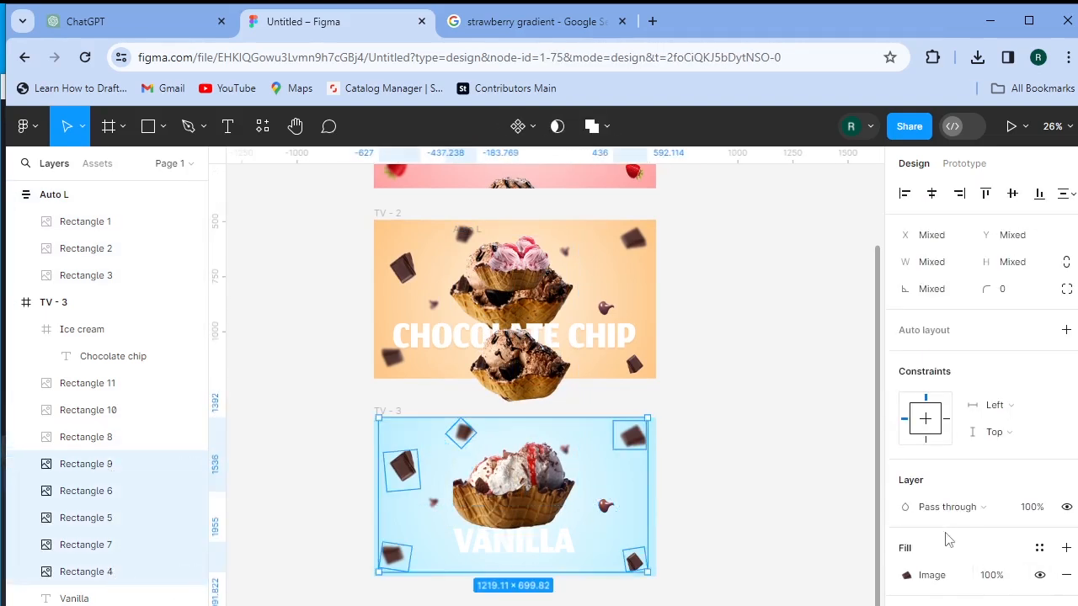
{"action": "left_click", "coordinate": [929, 576]}
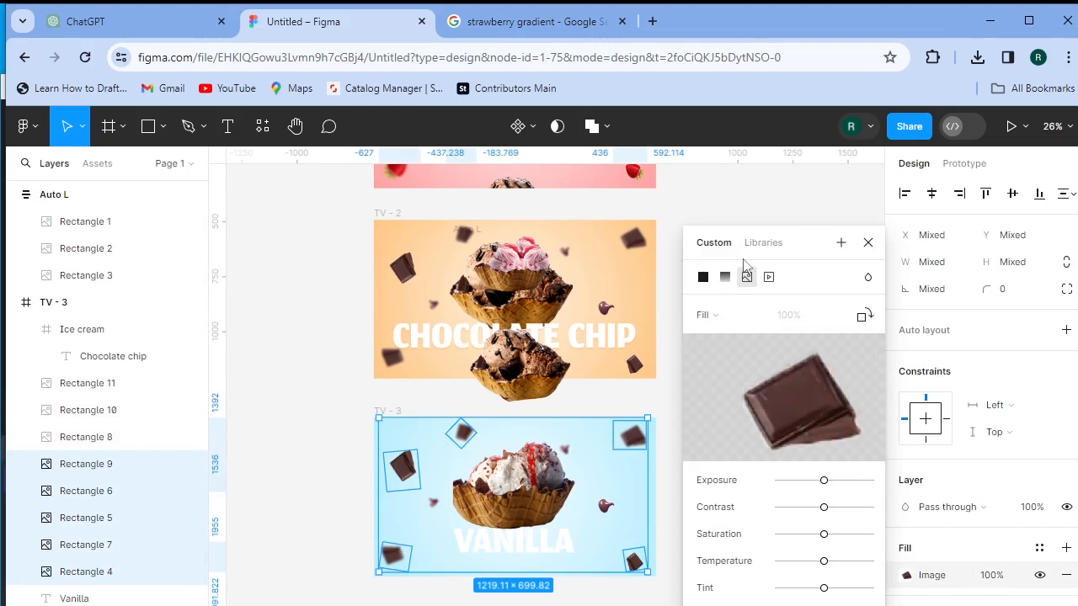
{"action": "left_click", "coordinate": [769, 401]}
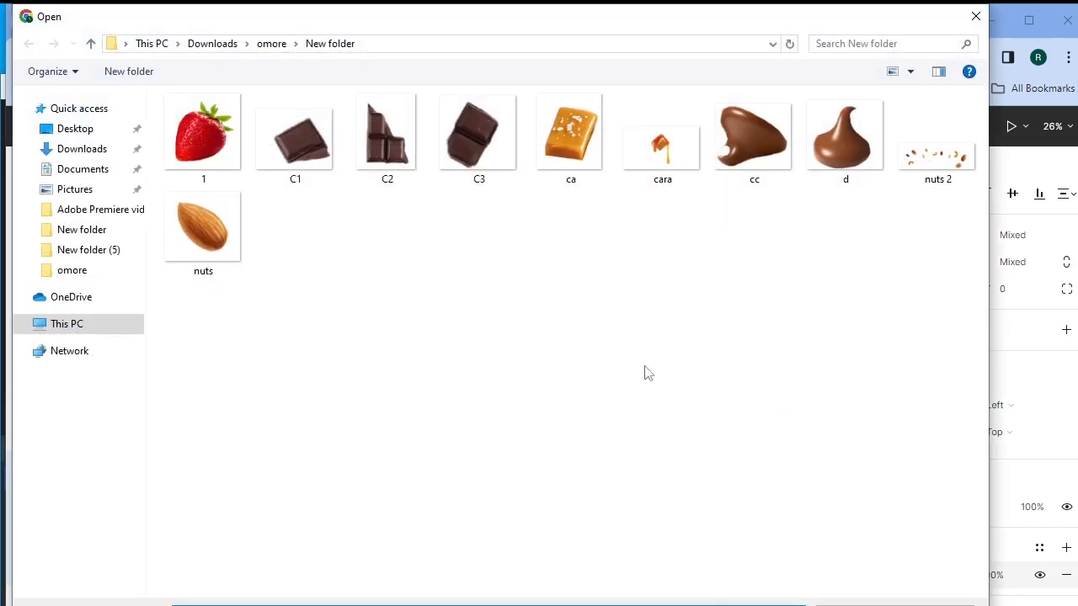
{"action": "left_click", "coordinate": [577, 166]}
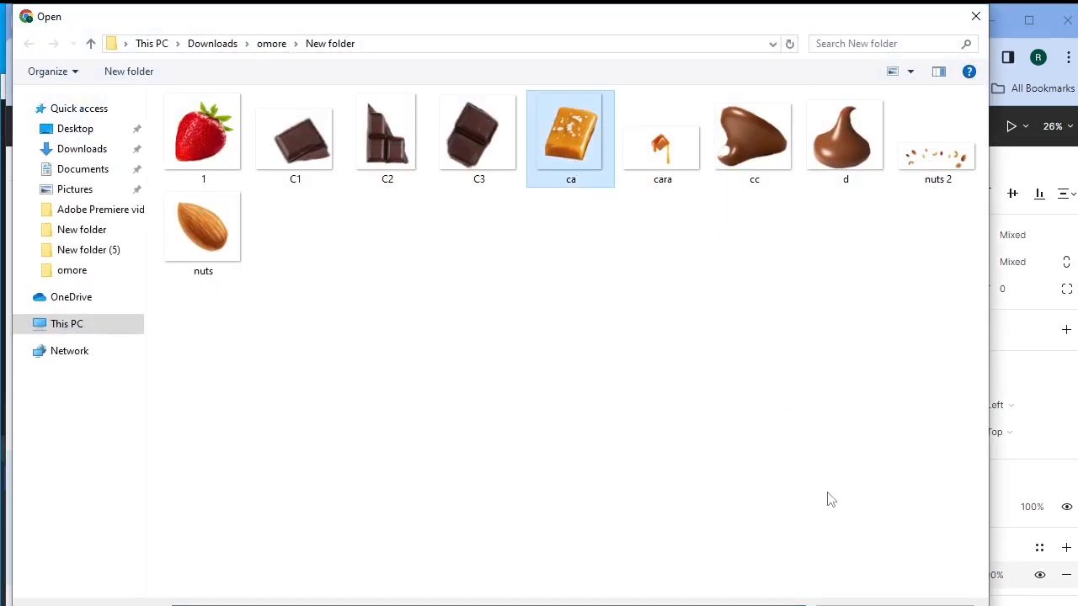
{"action": "key", "text": "Return"}
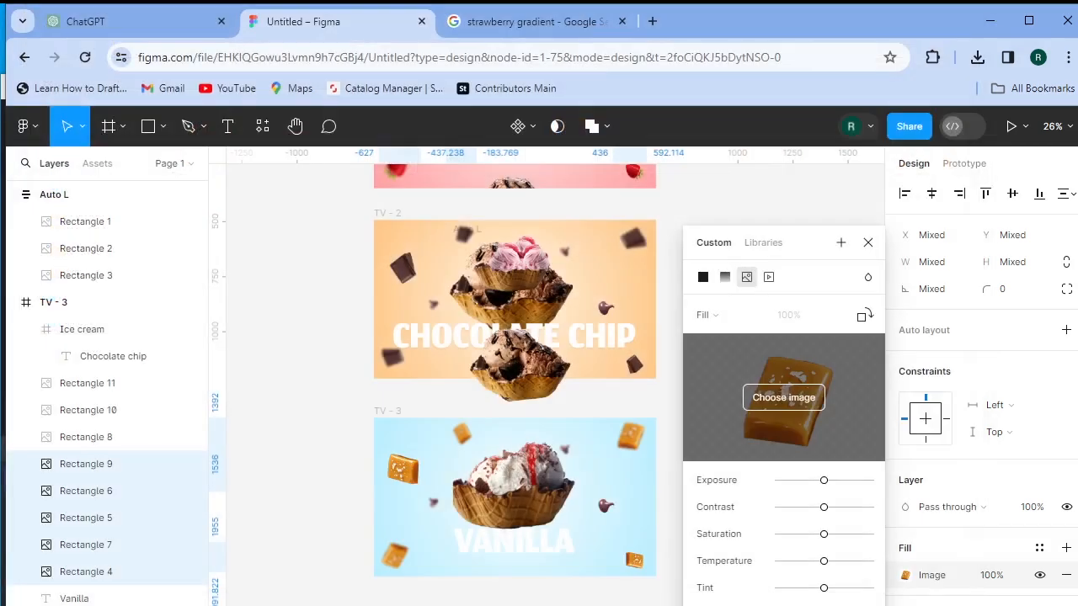
- Fill Rectangles 8, 10 and 11 with the 'cara' dripping caramel image
{"action": "left_click", "coordinate": [97, 437]}
{"action": "left_click", "coordinate": [88, 384], "text": "shift"}
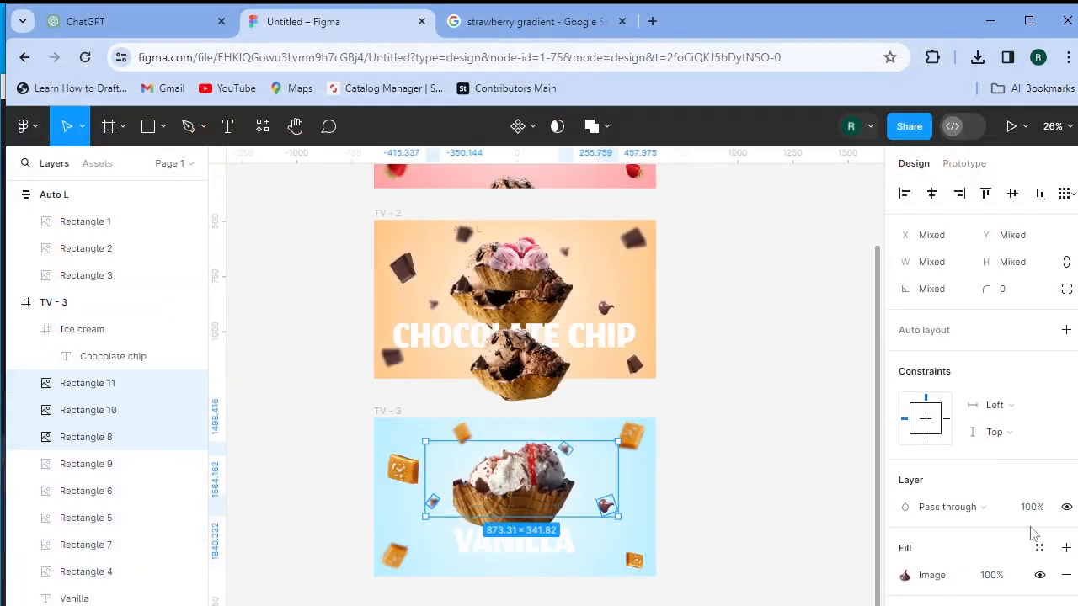
{"action": "left_click", "coordinate": [906, 576]}
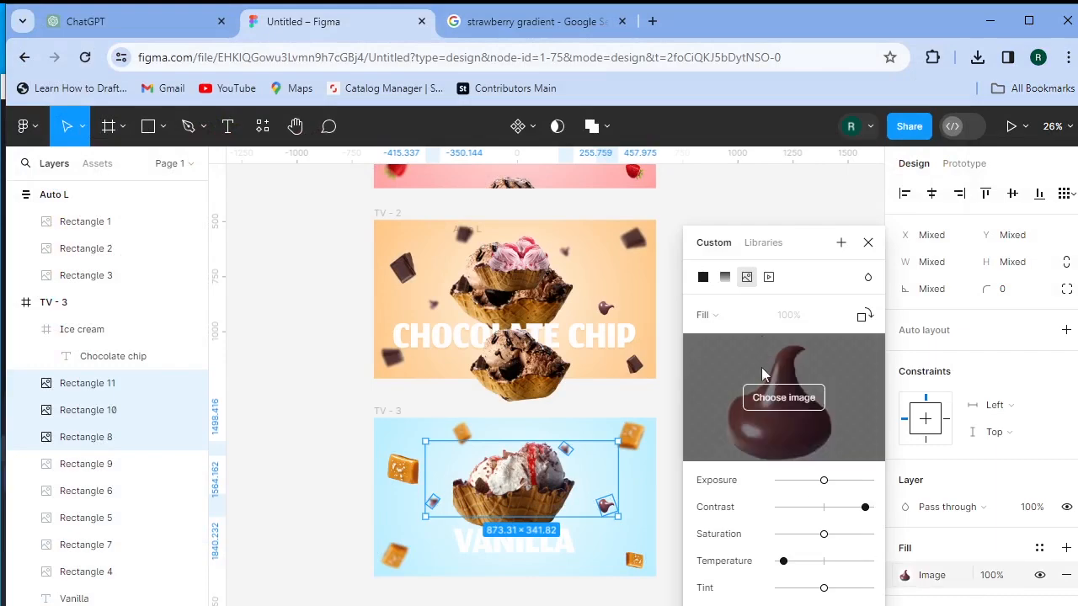
{"action": "left_click", "coordinate": [766, 400]}
{"action": "left_click", "coordinate": [662, 147]}
{"action": "double_click", "coordinate": [662, 147]}
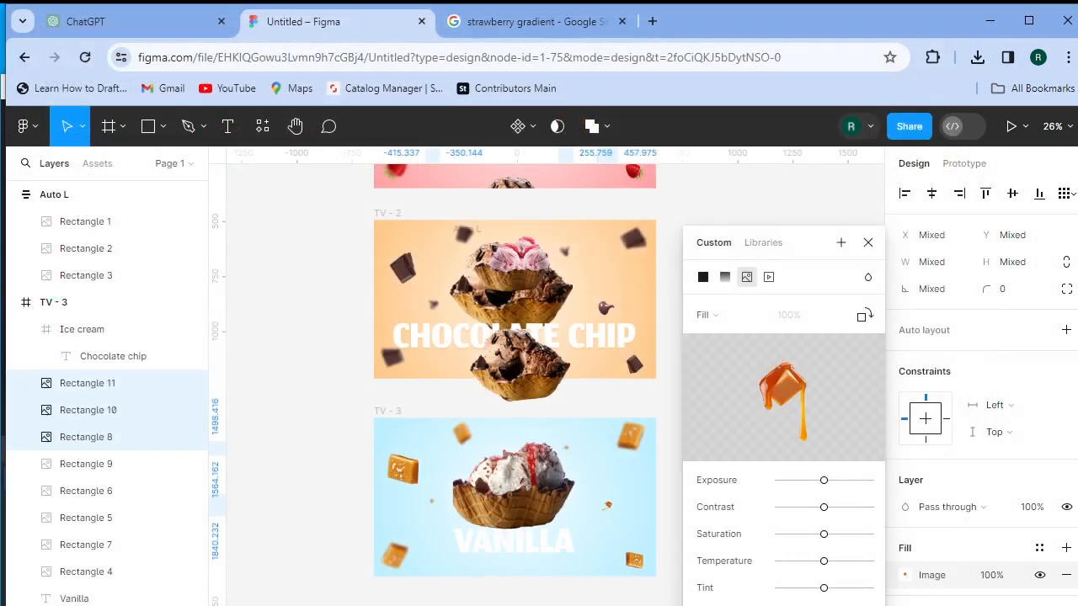
- Enlarge the dripping caramel Rectangle 8, reposition it and rotate it to about 34°
{"action": "left_click", "coordinate": [868, 243]}
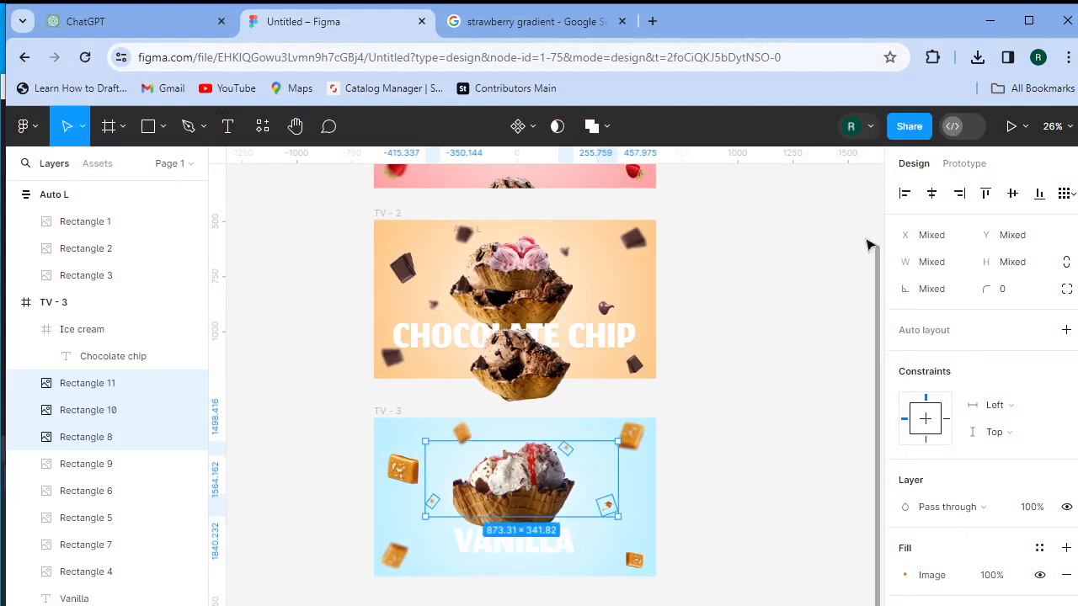
{"action": "left_click", "coordinate": [748, 485]}
{"action": "left_click", "coordinate": [607, 505]}
{"action": "left_click_drag", "start_coordinate": [618, 512], "coordinate": [605, 472]}
{"action": "left_click_drag", "start_coordinate": [637, 486], "coordinate": [602, 428]}
{"action": "left_click_drag", "start_coordinate": [593, 475], "coordinate": [584, 497]}
- Enlarge Rectangle 10 to about 102×118 and nudge it up and to the right
{"action": "left_click", "coordinate": [567, 449]}
{"action": "left_click_drag", "start_coordinate": [569, 445], "coordinate": [592, 443]}
{"action": "left_click_drag", "start_coordinate": [582, 445], "coordinate": [597, 443]}
{"action": "key", "text": "shift+Left"}
{"action": "key", "text": "shift+Left"}
{"action": "key", "text": "shift+Left"}
{"action": "key", "text": "shift+Left"}
{"action": "key", "text": "shift+Left"}
{"action": "key", "text": "shift+Left"}
{"action": "key", "text": "shift+Left"}
{"action": "key", "text": "shift+Left"}
{"action": "key", "text": "shift+Left"}
{"action": "key", "text": "shift+Left"}
{"action": "key", "text": "shift+Left"}
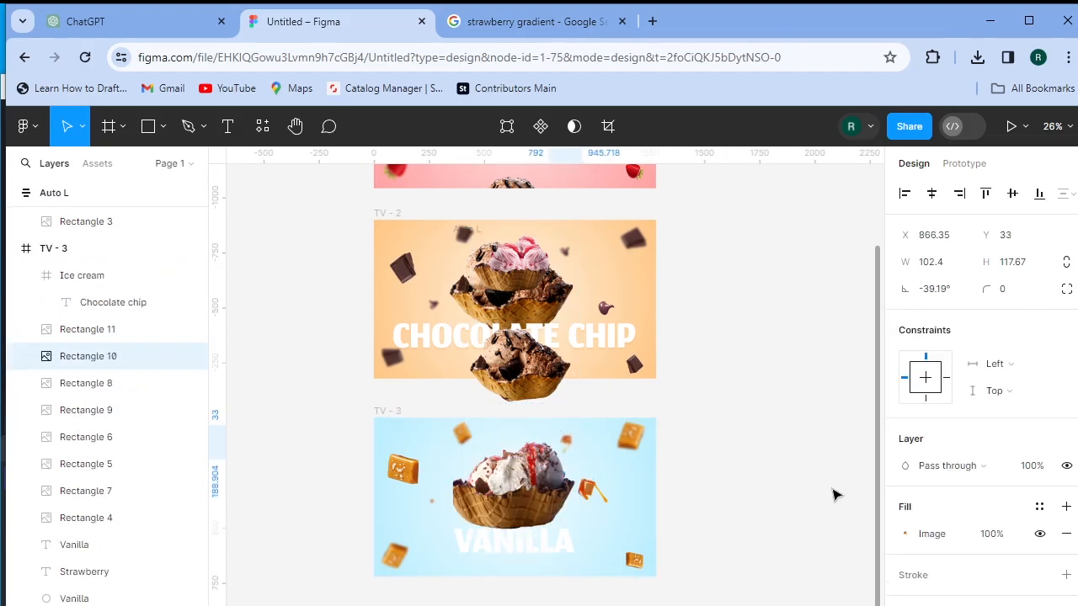
{"action": "key", "text": "shift+Up"}
{"action": "key", "text": "shift+Up"}
{"action": "key", "text": "shift+Up"}
- Move Rectangle 11 up and left and rotate it to about -13°
{"action": "left_click", "coordinate": [95, 330]}
{"action": "scroll", "coordinate": [435, 525], "scroll_direction": "up", "scroll_amount": 5}
{"action": "left_click_drag", "start_coordinate": [462, 404], "coordinate": [683, 407]}
{"action": "scroll", "coordinate": [929, 597], "scroll_direction": "down", "scroll_amount": 1}
{"action": "key", "text": "Left"}
{"action": "key", "text": "Left"}
{"action": "key", "text": "Left"}
{"action": "key", "text": "Left"}
{"action": "key", "text": "Left"}
{"action": "key", "text": "Left"}
{"action": "key", "text": "Left"}
{"action": "key", "text": "Left"}
{"action": "key", "text": "Left"}
{"action": "key", "text": "Left"}
{"action": "key", "text": "Left"}
{"action": "key", "text": "Left"}
{"action": "key", "text": "Left"}
{"action": "key", "text": "Left"}
{"action": "key", "text": "Left"}
{"action": "key", "text": "Left"}
{"action": "key", "text": "Left"}
{"action": "key", "text": "Left"}
{"action": "key", "text": "Left"}
{"action": "key", "text": "Left"}
{"action": "key", "text": "Left"}
{"action": "key", "text": "Left"}
{"action": "key", "text": "Left"}
{"action": "key", "text": "Left"}
{"action": "key", "text": "Left"}
{"action": "key", "text": "Left"}
{"action": "key", "text": "Left"}
{"action": "key", "text": "Left"}
{"action": "key", "text": "Left"}
{"action": "key", "text": "Left"}
{"action": "key", "text": "Left"}
{"action": "key", "text": "Left"}
{"action": "key", "text": "Left"}
{"action": "key", "text": "Left"}
{"action": "key", "text": "Left"}
{"action": "key", "text": "Left"}
{"action": "key", "text": "Left"}
{"action": "key", "text": "Left"}
{"action": "key", "text": "Left"}
{"action": "key", "text": "Left"}
{"action": "key", "text": "Up"}
{"action": "key", "text": "Up"}
{"action": "key", "text": "Up"}
{"action": "key", "text": "Up"}
{"action": "key", "text": "Up"}
{"action": "key", "text": "Up"}
{"action": "key", "text": "Up"}
{"action": "key", "text": "Up"}
{"action": "key", "text": "Up"}
{"action": "key", "text": "Up"}
{"action": "key", "text": "Up"}
{"action": "key", "text": "Up"}
{"action": "key", "text": "Up"}
{"action": "key", "text": "Up"}
{"action": "key", "text": "Up"}
{"action": "key", "text": "Up"}
{"action": "key", "text": "Up"}
{"action": "key", "text": "Up"}
{"action": "key", "text": "Up"}
{"action": "key", "text": "Up"}
{"action": "key", "text": "Left"}
{"action": "key", "text": "Left"}
{"action": "key", "text": "Left"}
{"action": "key", "text": "Left"}
{"action": "key", "text": "Left"}
{"action": "key", "text": "Left"}
{"action": "key", "text": "Left"}
{"action": "key", "text": "Left"}
{"action": "key", "text": "Left"}
{"action": "key", "text": "Left"}
{"action": "key", "text": "Left"}
{"action": "key", "text": "Left"}
{"action": "key", "text": "Left"}
{"action": "key", "text": "Left"}
{"action": "key", "text": "Left"}
{"action": "scroll", "coordinate": [512, 393], "scroll_direction": "down", "scroll_amount": 3}
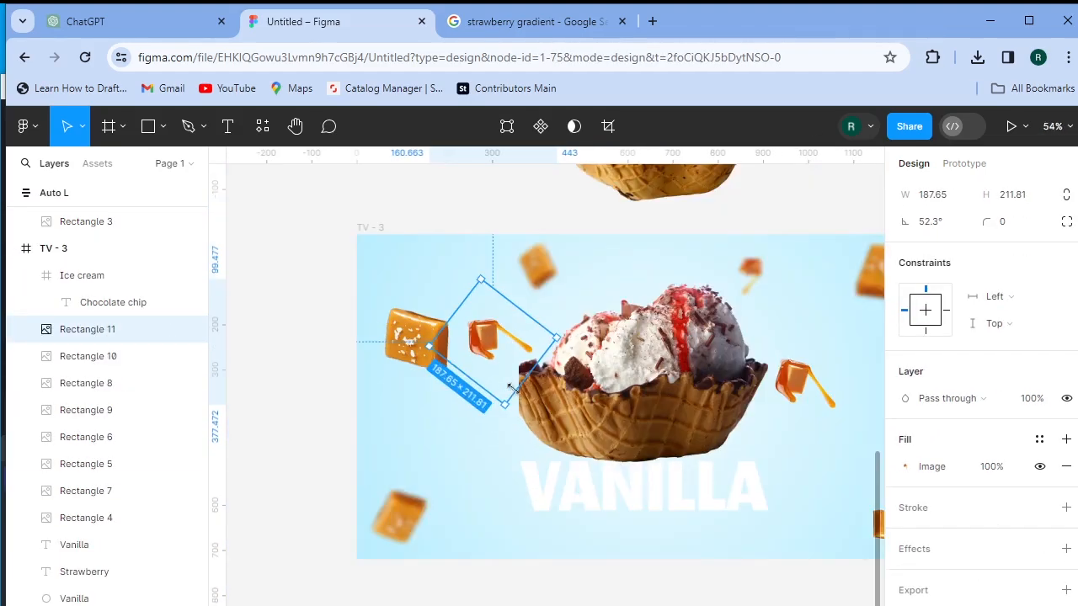
{"action": "left_click_drag", "start_coordinate": [468, 335], "coordinate": [401, 275]}
{"action": "left_click_drag", "start_coordinate": [497, 278], "coordinate": [462, 349]}
- Rotate Rectangle 8 to about 15° and shift it right; shrink and lower caramel cube Rectangle 5
{"action": "left_click", "coordinate": [798, 385]}
{"action": "left_click_drag", "start_coordinate": [874, 398], "coordinate": [872, 404]}
{"action": "left_click_drag", "start_coordinate": [817, 390], "coordinate": [857, 400]}
{"action": "left_click", "coordinate": [479, 388]}
{"action": "left_click_drag", "start_coordinate": [432, 348], "coordinate": [423, 408]}
{"action": "left_click", "coordinate": [421, 402]}
- Move Rectangle 11 left and down and rotate it counterclockwise around the vanilla cup
{"action": "left_click_drag", "start_coordinate": [402, 389], "coordinate": [459, 405]}
{"action": "left_click_drag", "start_coordinate": [426, 273], "coordinate": [396, 292]}
{"action": "left_click", "coordinate": [371, 228]}
{"action": "left_click", "coordinate": [395, 289]}
{"action": "left_click_drag", "start_coordinate": [454, 253], "coordinate": [442, 240]}
{"action": "left_click", "coordinate": [472, 206]}
{"action": "scroll", "coordinate": [749, 445], "scroll_direction": "down", "scroll_amount": 1}
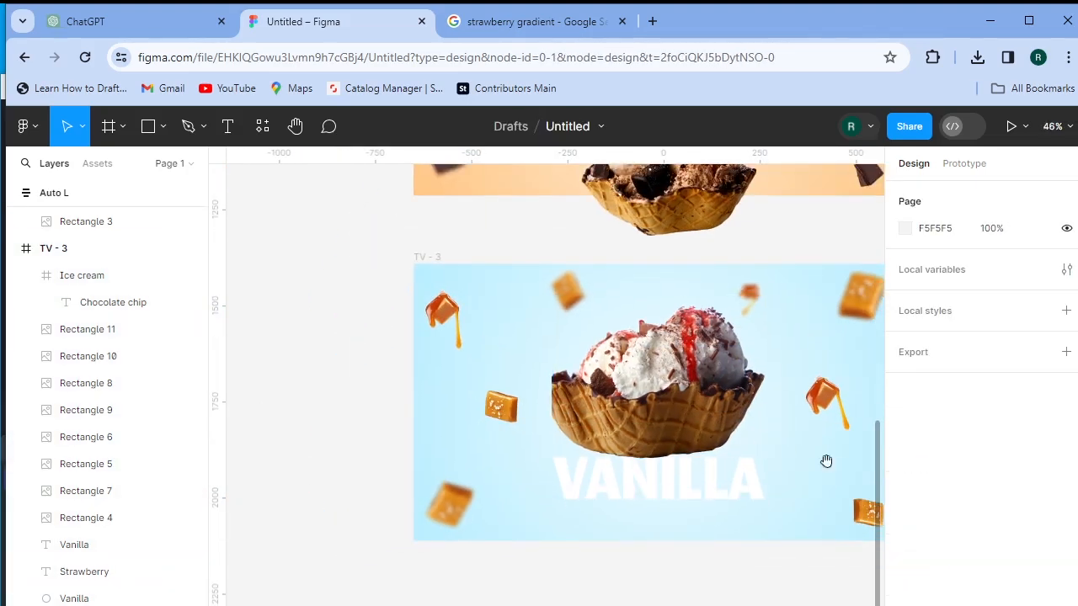
{"action": "left_click_drag", "start_coordinate": [825, 462], "coordinate": [716, 491]}
- Give the VANILLA title a light-blue drop shadow with blur 15
{"action": "left_click", "coordinate": [580, 512]}
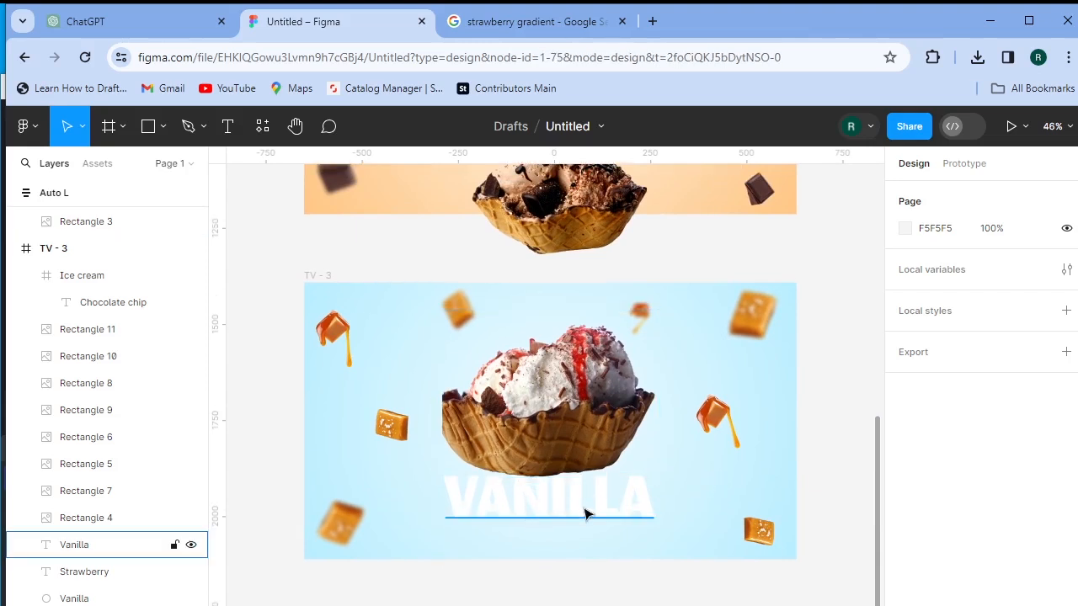
{"action": "scroll", "coordinate": [990, 541], "scroll_direction": "down", "scroll_amount": 3}
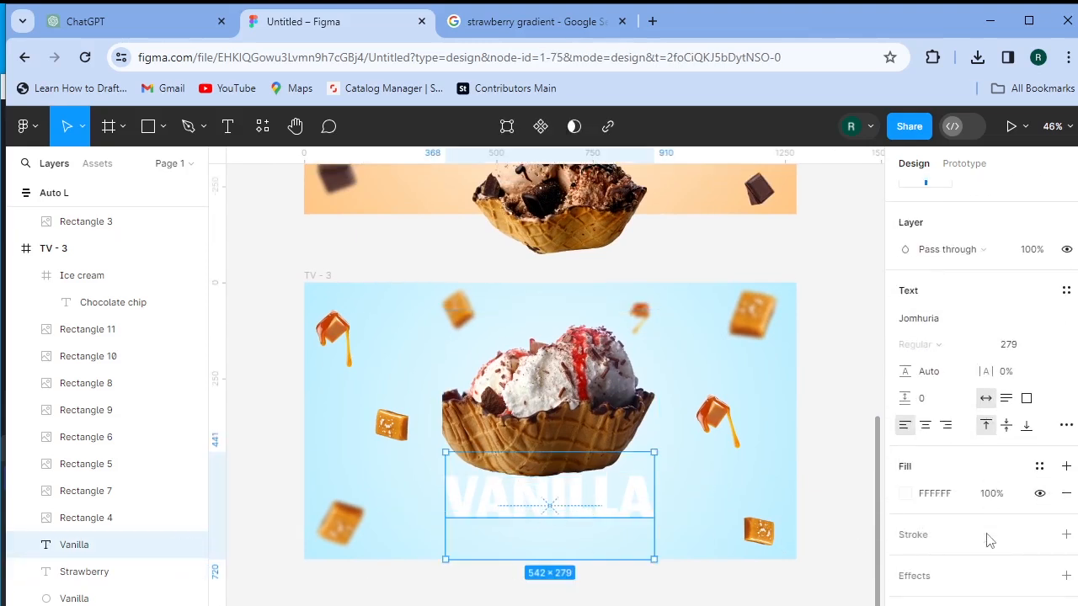
{"action": "left_click", "coordinate": [937, 577]}
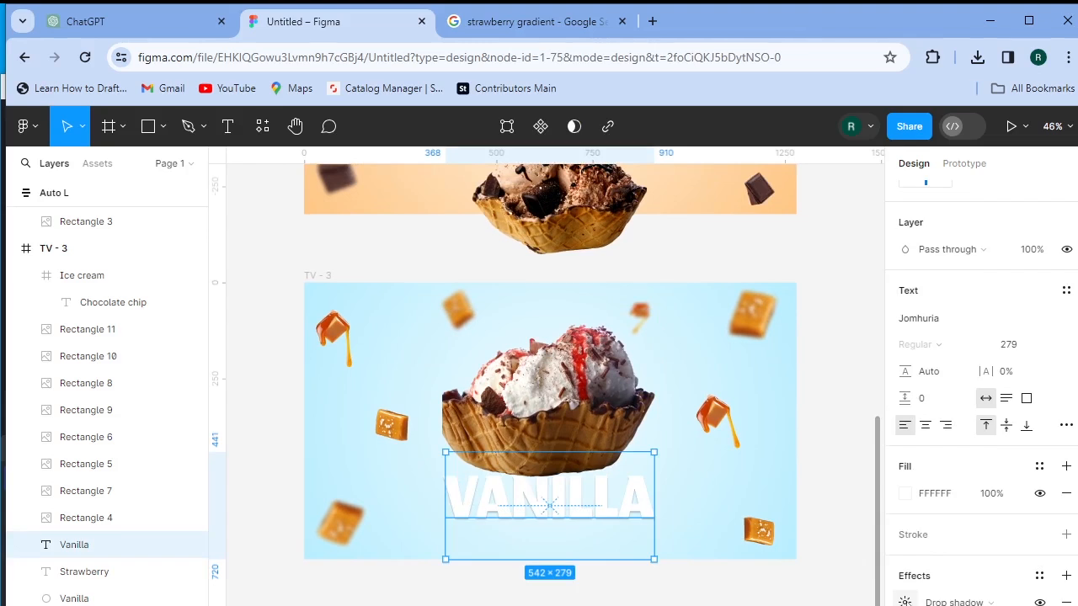
{"action": "left_click", "coordinate": [905, 602]}
{"action": "left_click_drag", "start_coordinate": [797, 596], "coordinate": [833, 599]}
{"action": "left_click", "coordinate": [705, 605]}
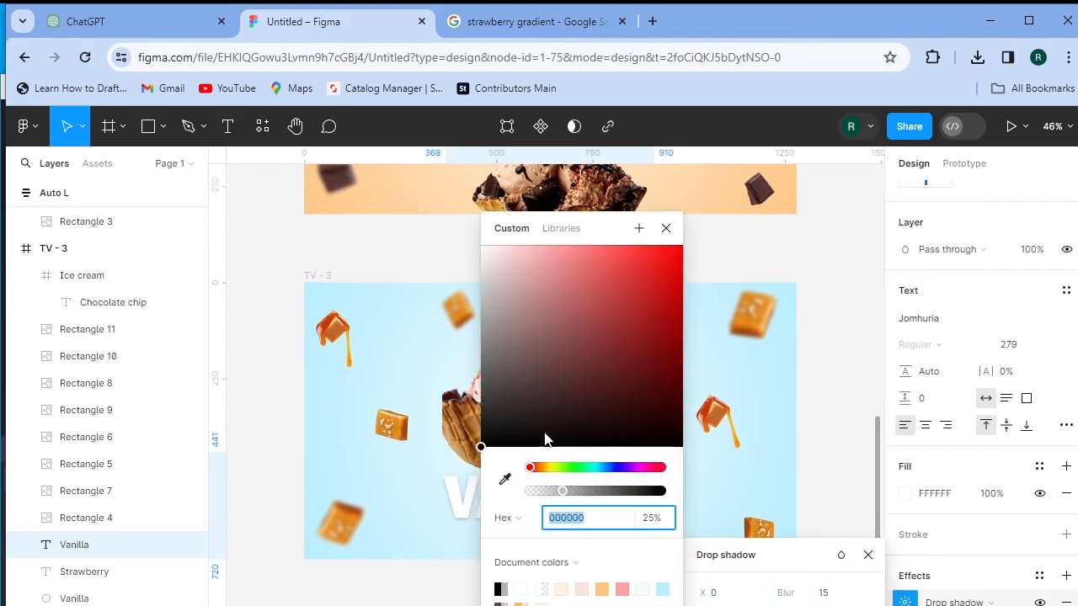
{"action": "left_click_drag", "start_coordinate": [579, 468], "coordinate": [600, 467]}
{"action": "left_click_drag", "start_coordinate": [544, 261], "coordinate": [597, 300]}
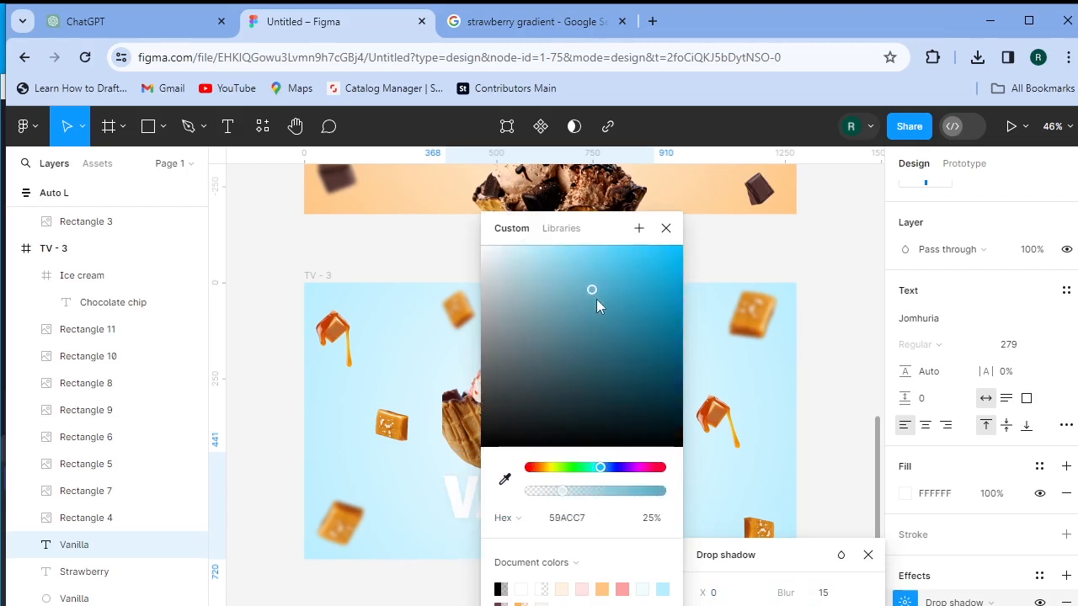
{"action": "left_click", "coordinate": [666, 228]}
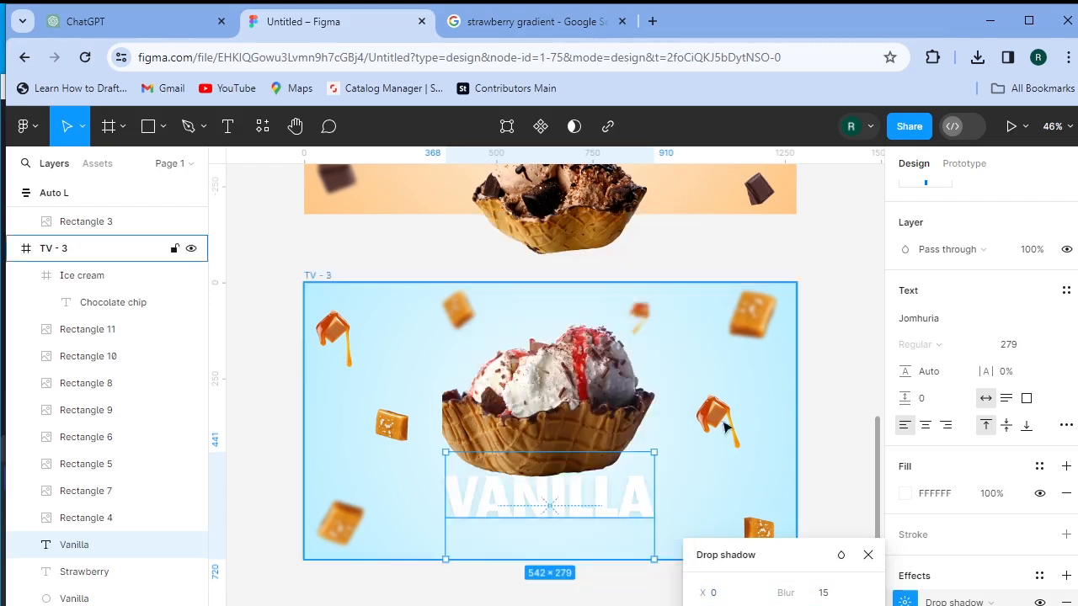
{"action": "left_click", "coordinate": [855, 480]}
- Set the VANILLA font size to 351 and centre it horizontally in TV - 3
{"action": "scroll", "coordinate": [827, 517], "scroll_direction": "down", "scroll_amount": 5}
{"action": "key", "text": "ctrl+z"}
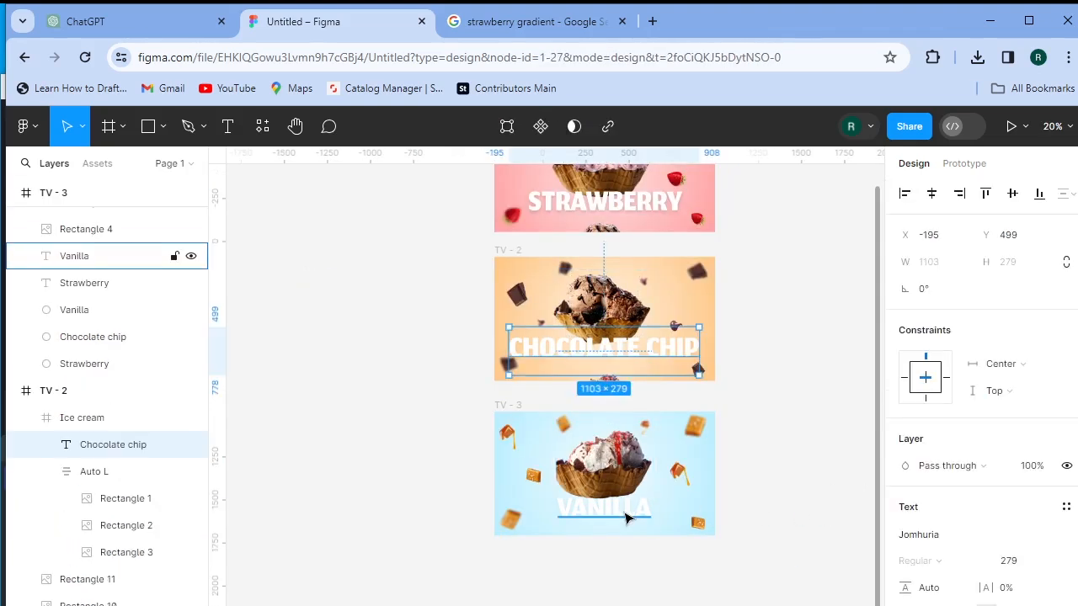
{"action": "left_click", "coordinate": [628, 517]}
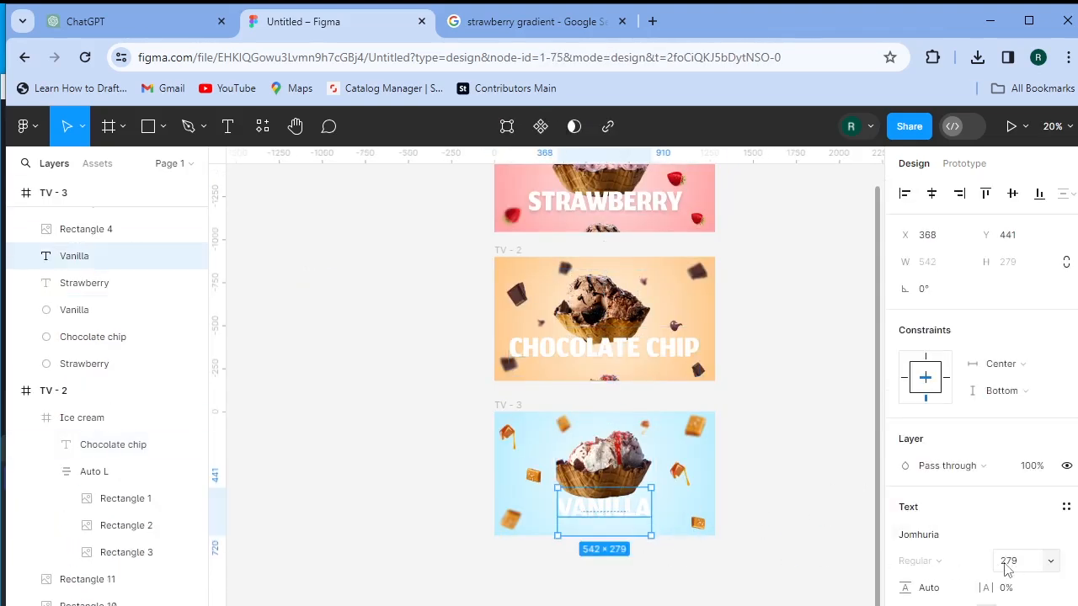
{"action": "left_click", "coordinate": [1008, 561]}
{"action": "type", "text": "351"}
{"action": "key", "text": "Return"}
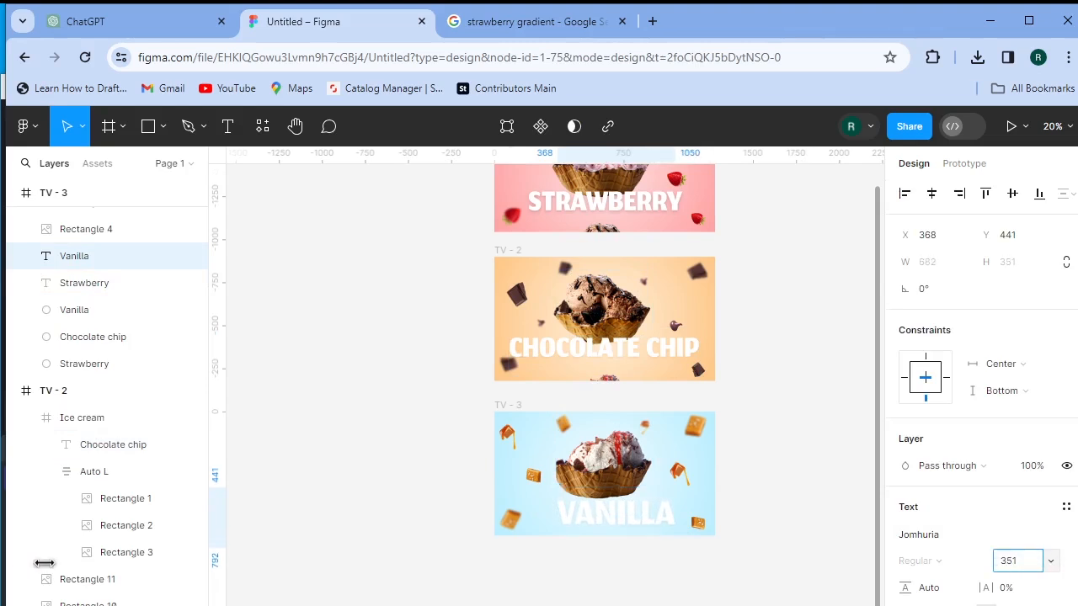
{"action": "left_click", "coordinate": [933, 196]}
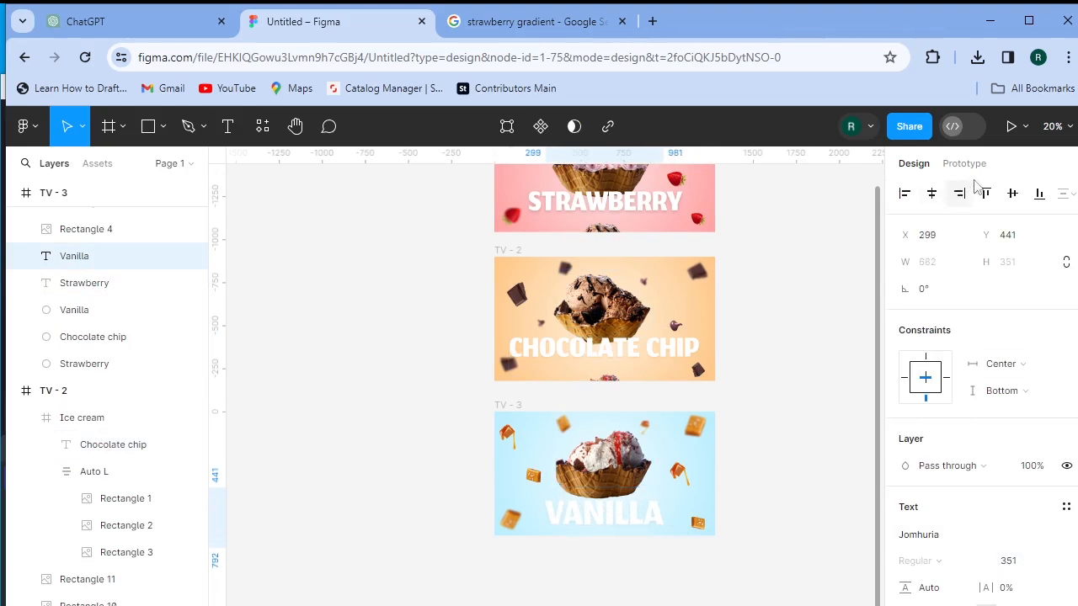
{"action": "left_click", "coordinate": [1035, 195]}
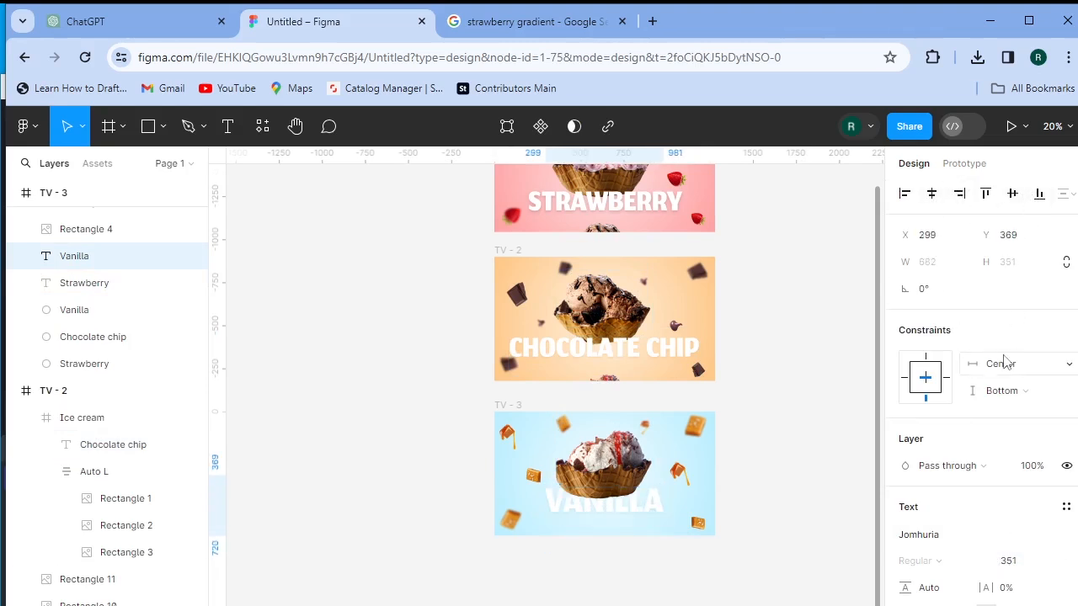
{"action": "key", "text": "Down"}
{"action": "key", "text": "Down"}
{"action": "key", "text": "Down"}
{"action": "key", "text": "Down"}
{"action": "key", "text": "Down"}
{"action": "key", "text": "Down"}
{"action": "key", "text": "Down"}
{"action": "key", "text": "Down"}
{"action": "key", "text": "Down"}
{"action": "key", "text": "Down"}
{"action": "key", "text": "Down"}
{"action": "key", "text": "Down"}
{"action": "key", "text": "Down"}
{"action": "key", "text": "Down"}
{"action": "key", "text": "Down"}
{"action": "key", "text": "Down"}
{"action": "key", "text": "Down"}
{"action": "key", "text": "Down"}
{"action": "key", "text": "Down"}
{"action": "key", "text": "Down"}
{"action": "key", "text": "Down"}
{"action": "key", "text": "Down"}
{"action": "key", "text": "Down"}
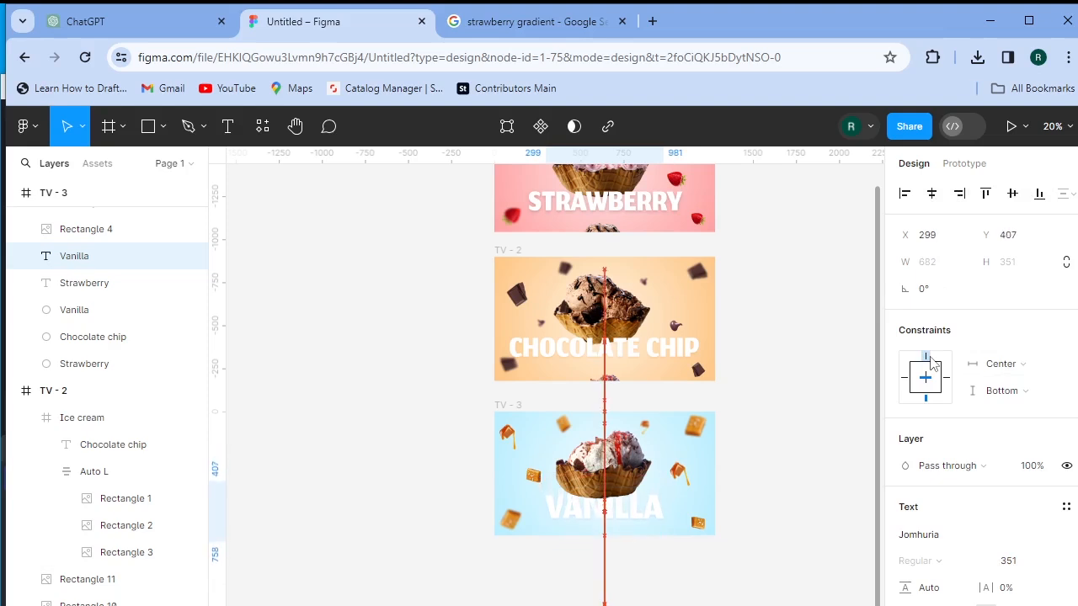
{"action": "left_click", "coordinate": [762, 406]}
{"action": "scroll", "coordinate": [794, 419], "scroll_direction": "up", "scroll_amount": 3}
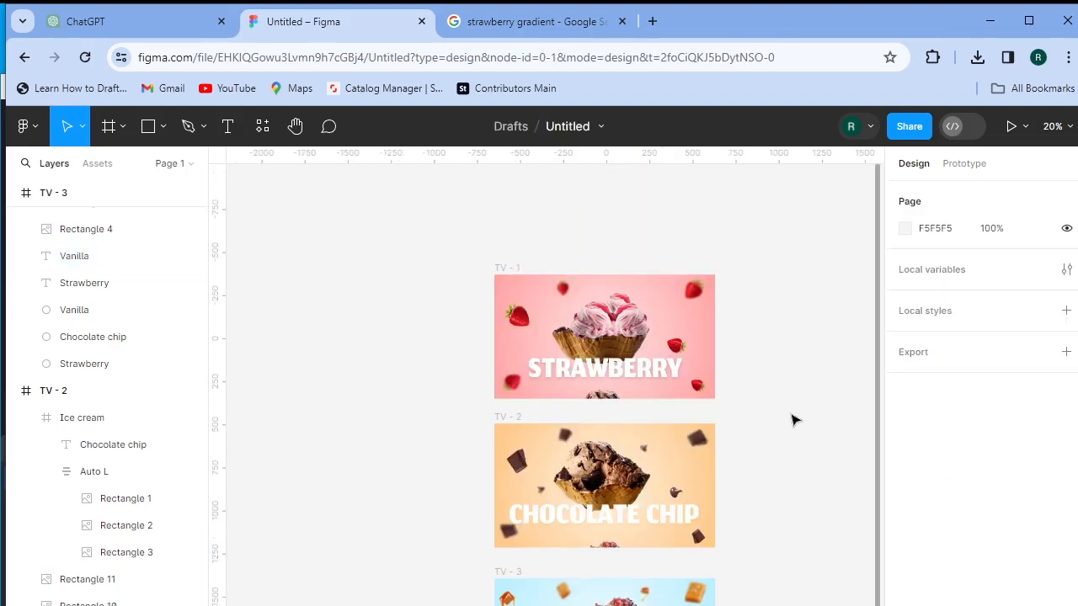
{"action": "scroll", "coordinate": [794, 419], "scroll_direction": "down", "scroll_amount": 3}
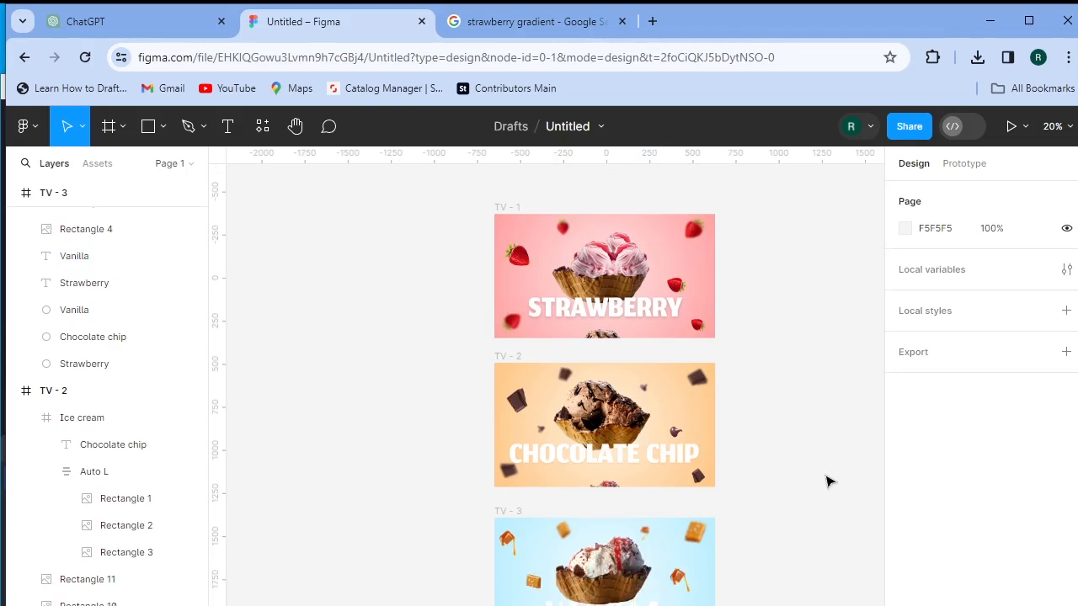
- In Prototype mode, connect the TV - 1 frame to TV - 2
{"action": "left_click", "coordinate": [966, 165]}
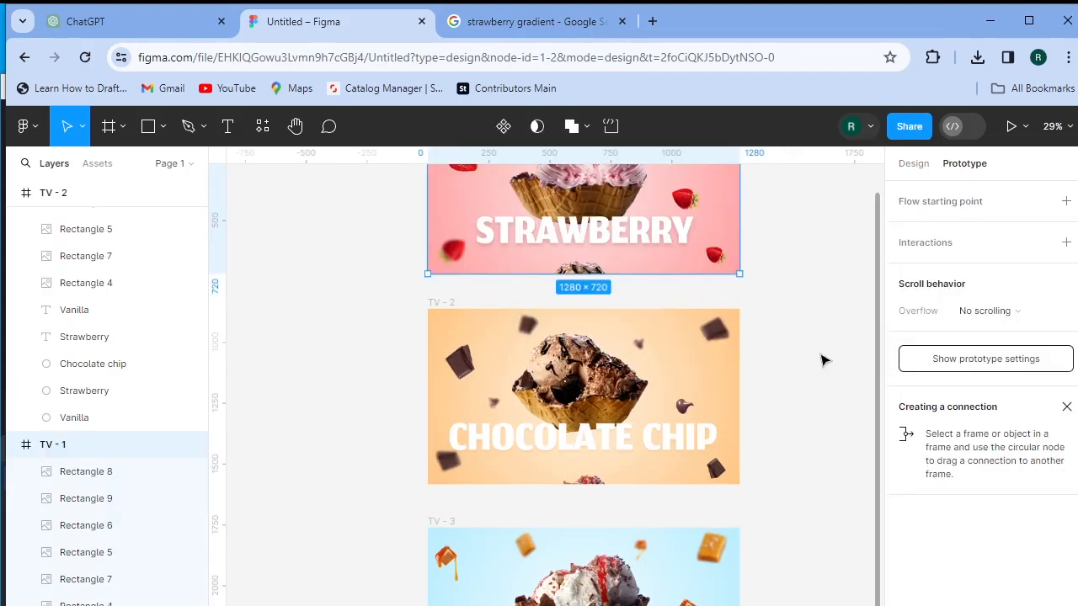
{"action": "left_click", "coordinate": [794, 284]}
{"action": "scroll", "coordinate": [793, 285], "scroll_direction": "down", "scroll_amount": 1}
{"action": "scroll", "coordinate": [794, 285], "scroll_direction": "up", "scroll_amount": 2}
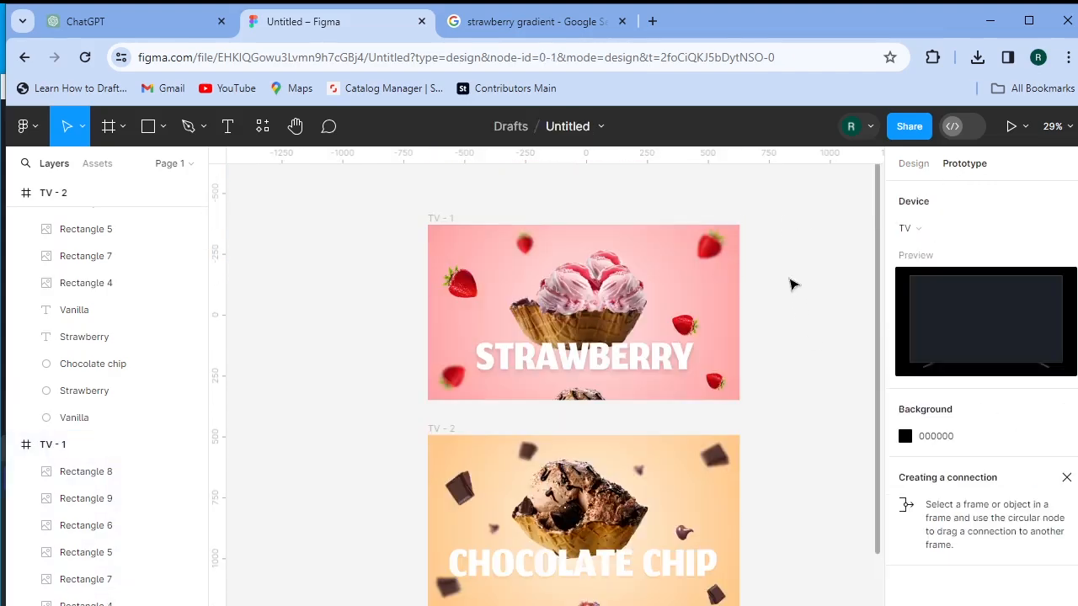
{"action": "scroll", "coordinate": [793, 285], "scroll_direction": "up", "scroll_amount": 1}
{"action": "scroll", "coordinate": [790, 284], "scroll_direction": "down", "scroll_amount": 3}
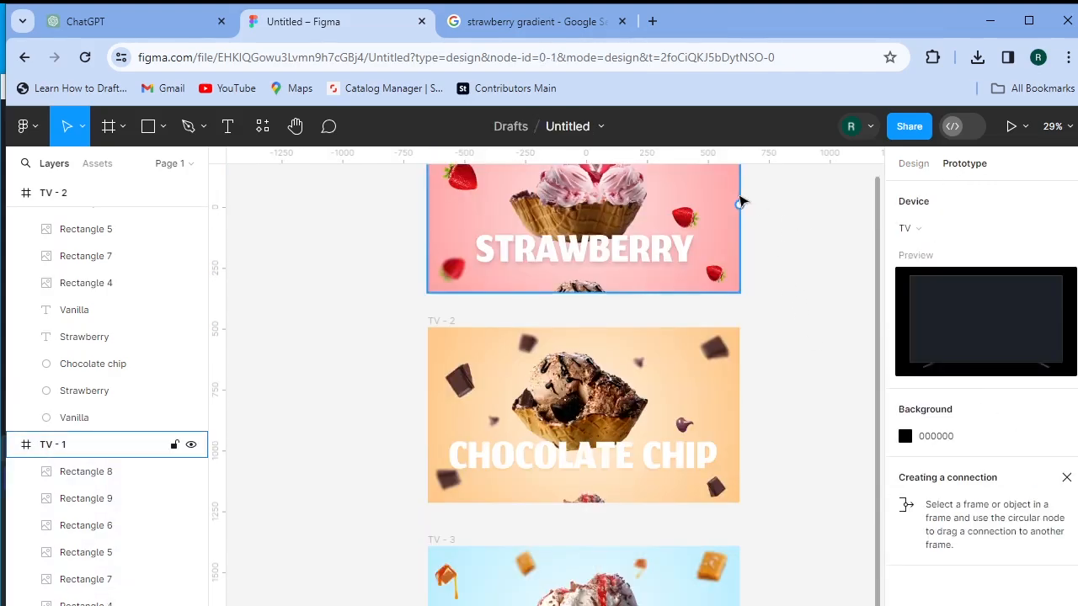
{"action": "left_click", "coordinate": [740, 203]}
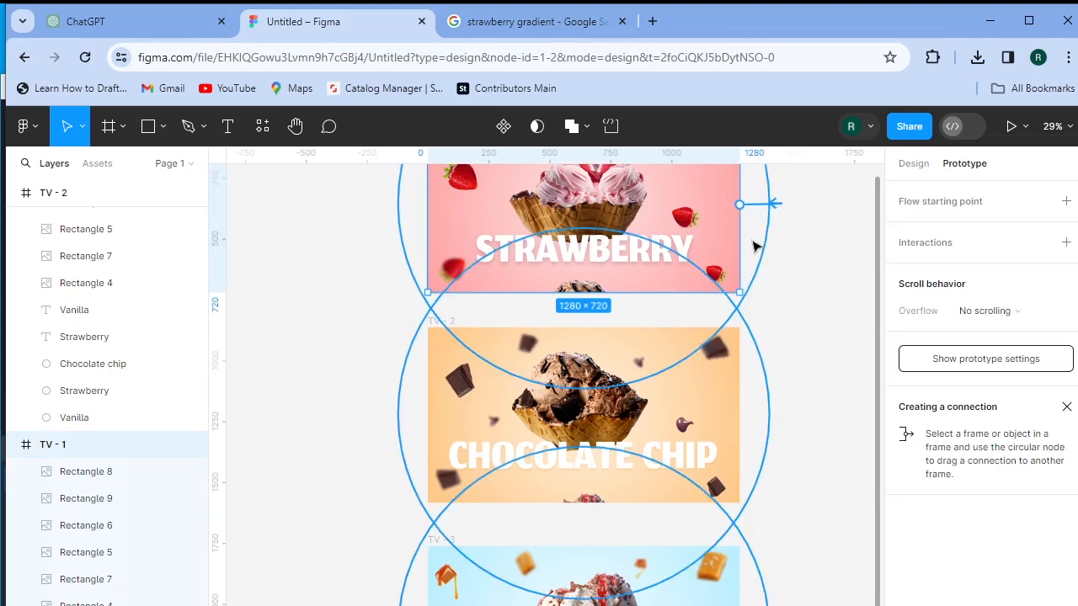
{"action": "left_click_drag", "start_coordinate": [752, 279], "coordinate": [594, 354]}
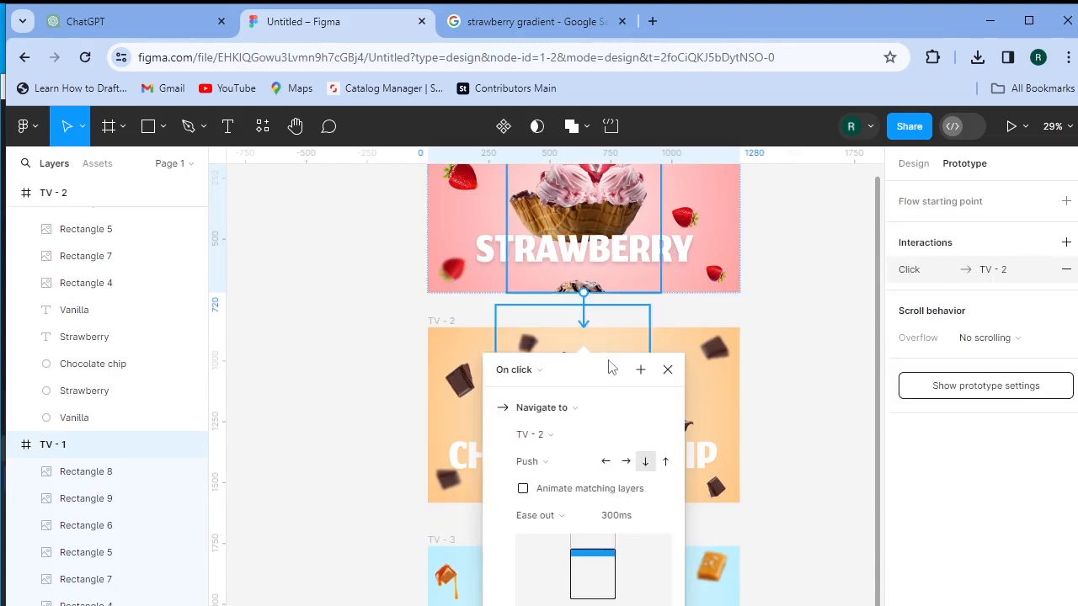
- Set the interaction to On drag, Navigate to TV - 2, with a Push transition sliding up
{"action": "left_click", "coordinate": [517, 371]}
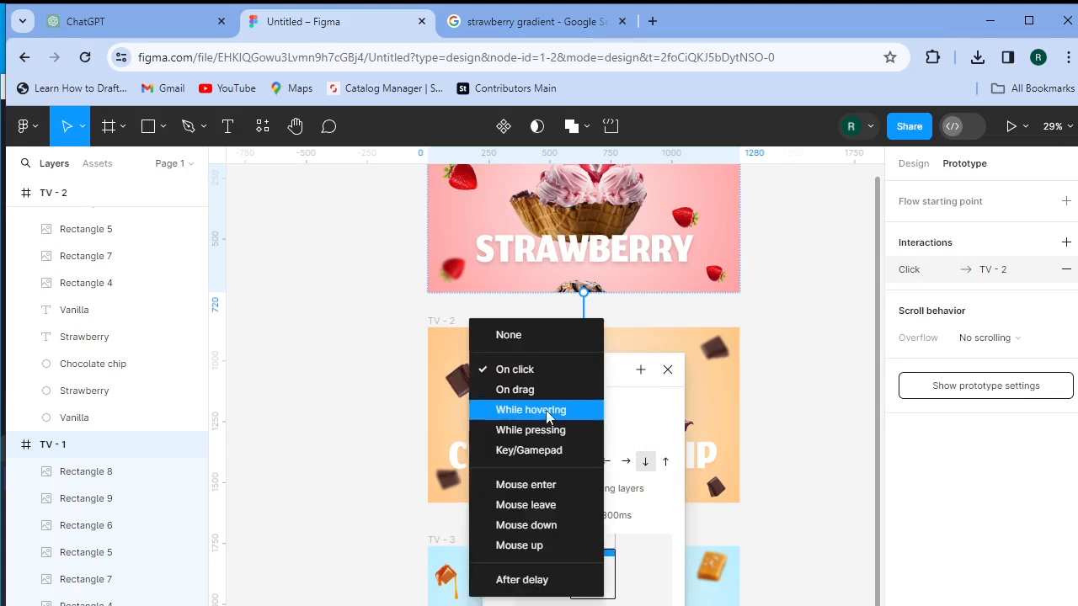
{"action": "left_click", "coordinate": [550, 390]}
{"action": "left_click", "coordinate": [552, 412]}
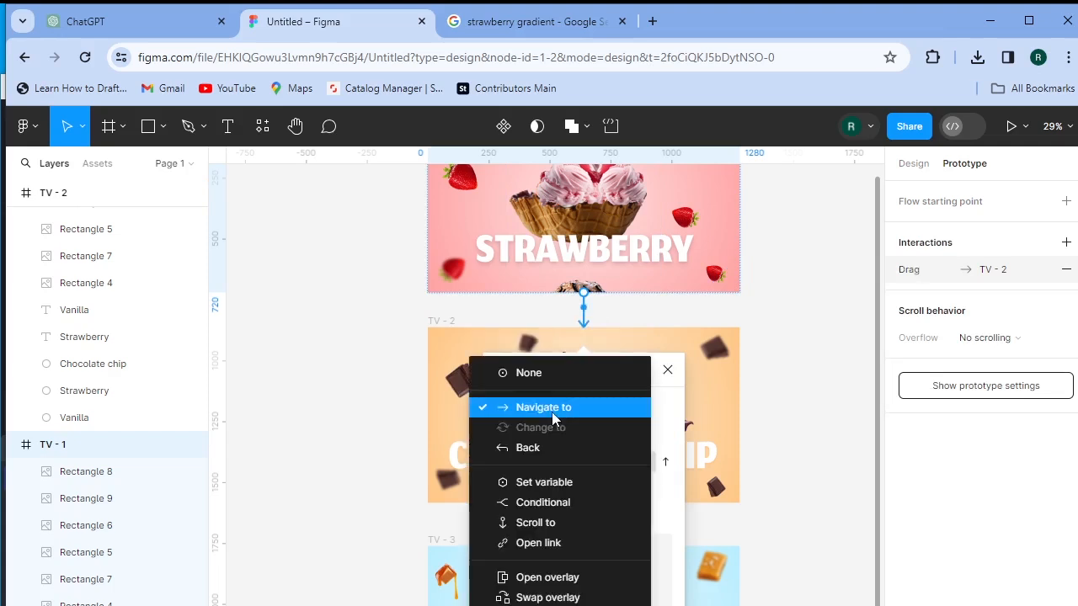
{"action": "left_click", "coordinate": [683, 429]}
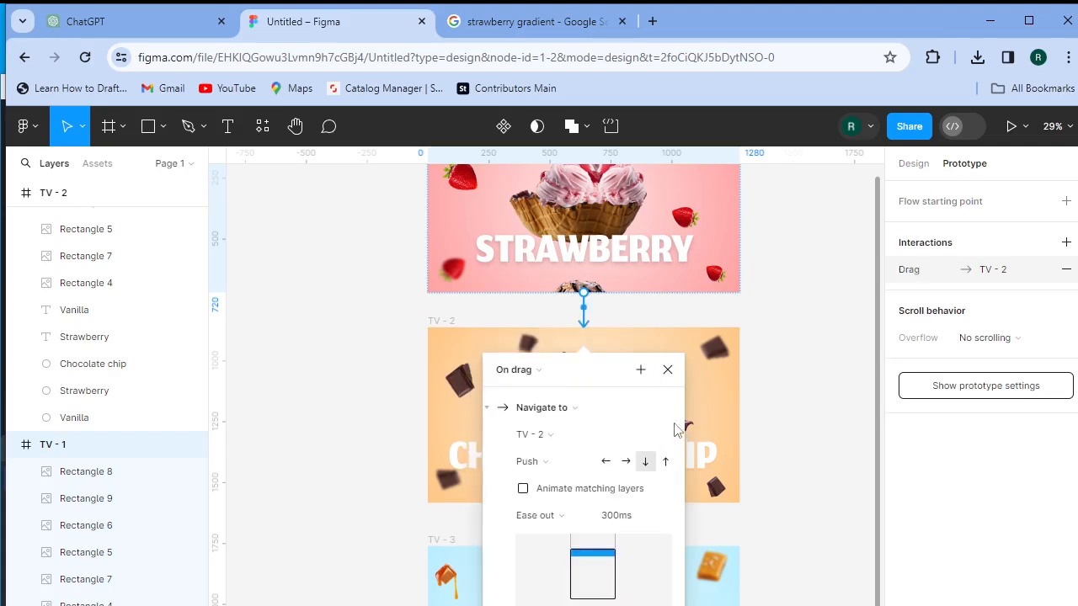
{"action": "left_click", "coordinate": [539, 438]}
{"action": "left_click", "coordinate": [564, 433]}
{"action": "left_click", "coordinate": [555, 461]}
{"action": "left_click", "coordinate": [549, 463]}
{"action": "left_click", "coordinate": [668, 468]}
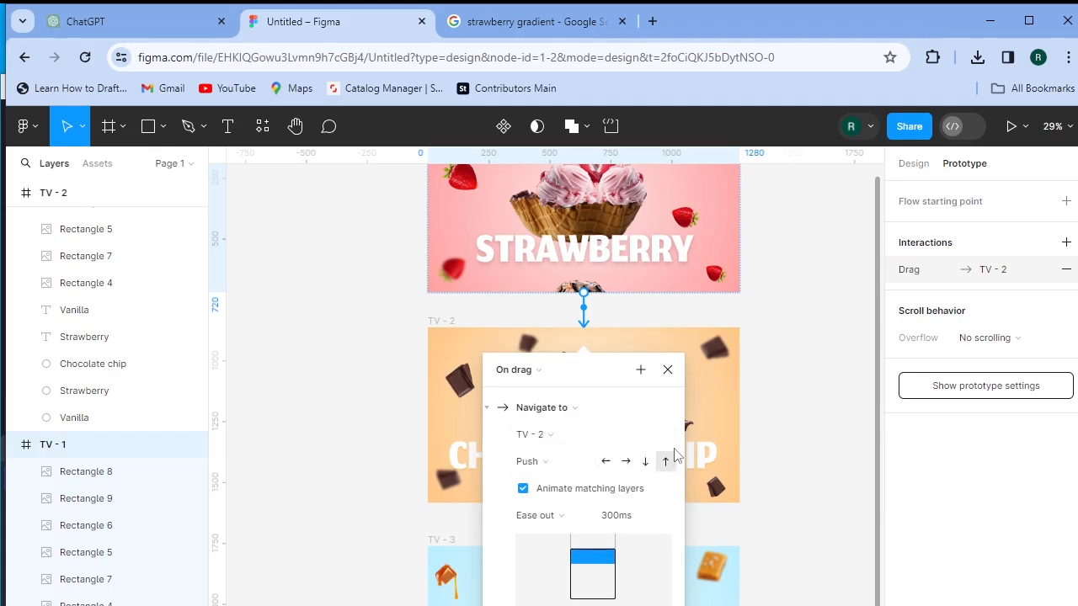
- Link the TV - 2 frame to TV - 3 with an On drag trigger
{"action": "left_click", "coordinate": [667, 370]}
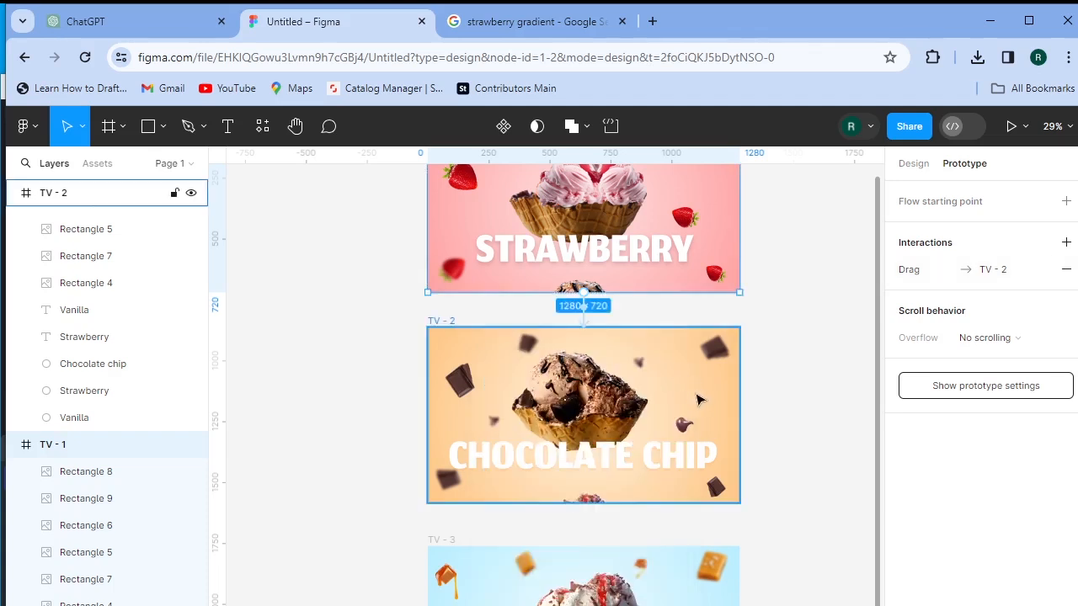
{"action": "left_click", "coordinate": [746, 416]}
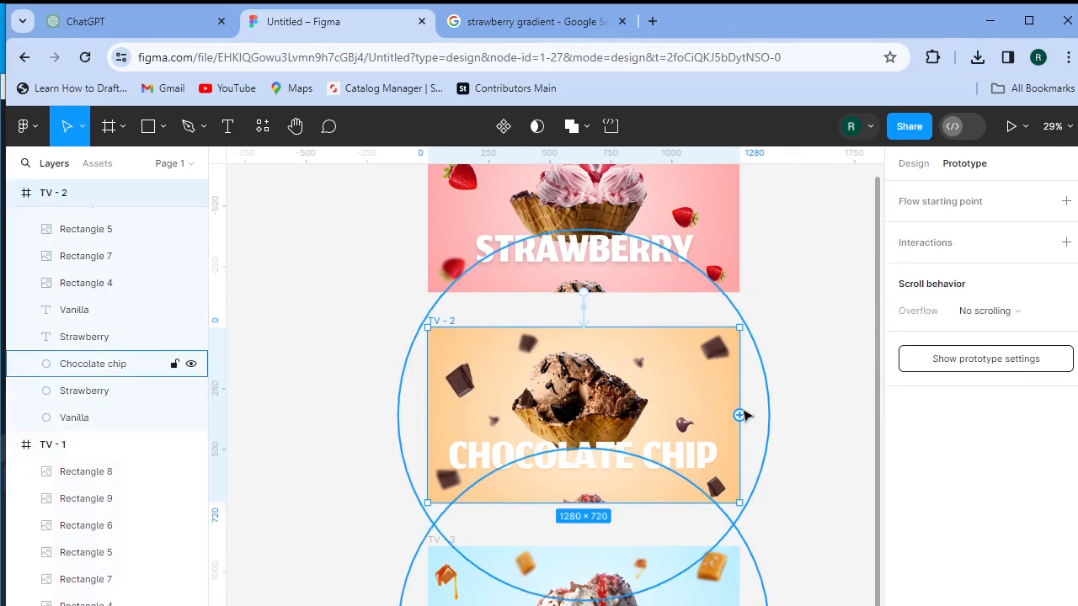
{"action": "left_click_drag", "start_coordinate": [740, 416], "coordinate": [770, 416]}
{"action": "key", "text": "Escape"}
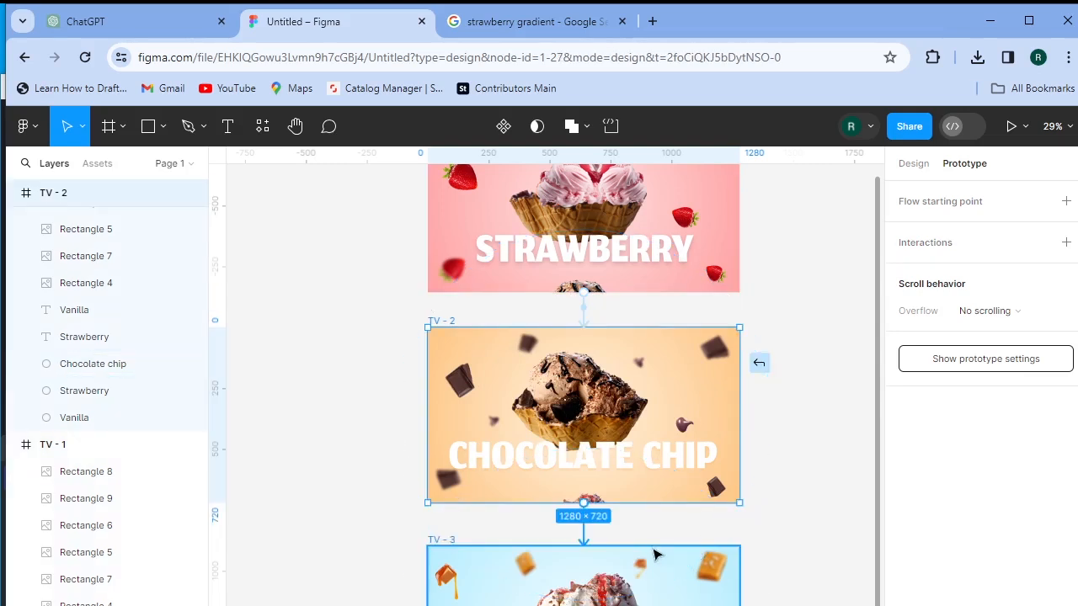
{"action": "left_click_drag", "start_coordinate": [624, 563], "coordinate": [624, 563]}
{"action": "left_click", "coordinate": [516, 346]}
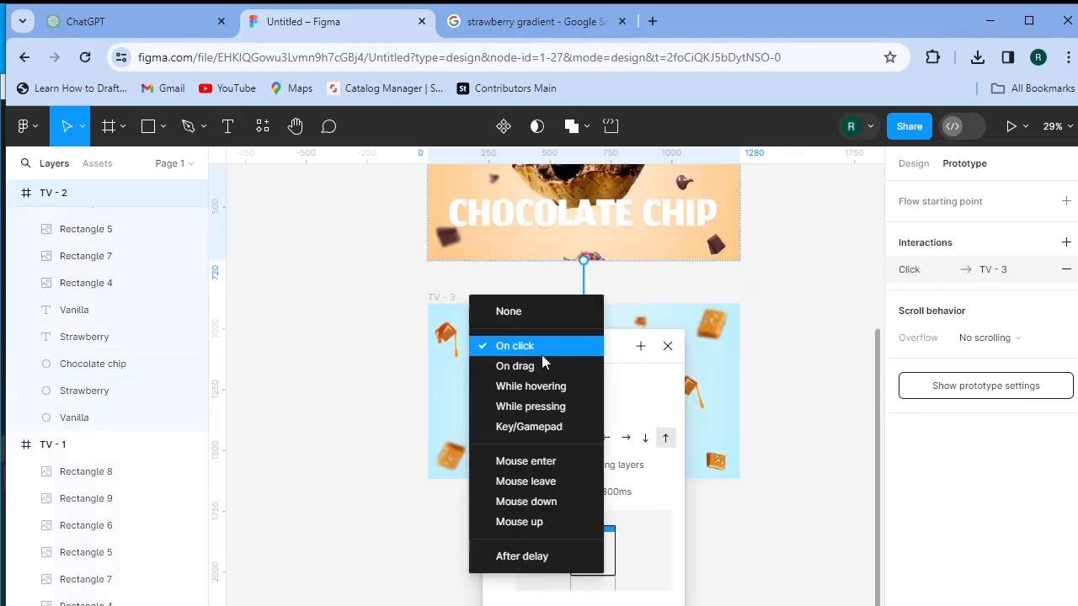
{"action": "left_click", "coordinate": [541, 368]}
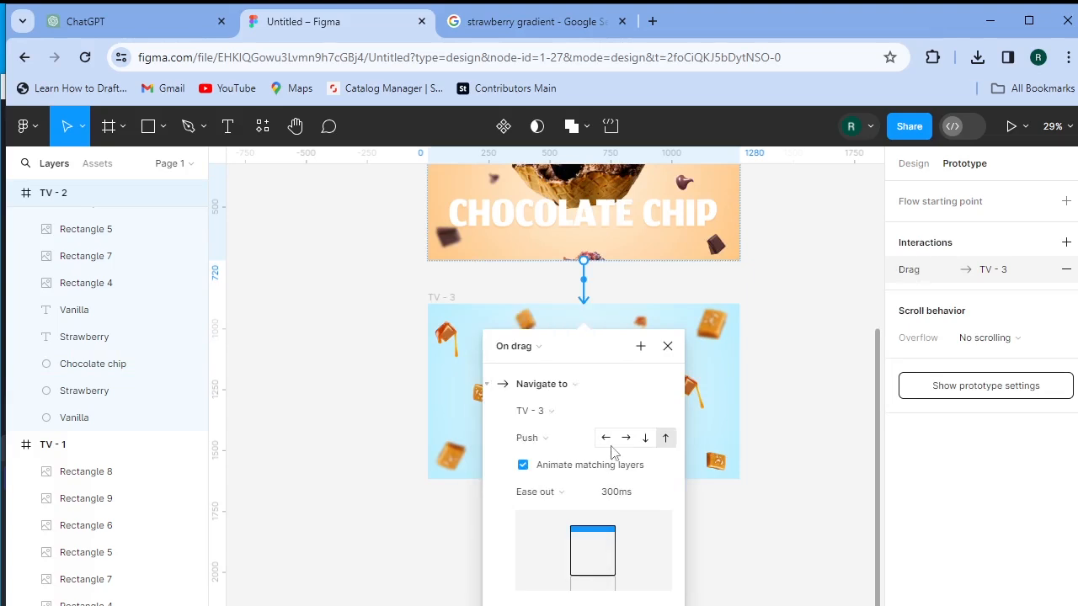
{"action": "left_click", "coordinate": [790, 459]}
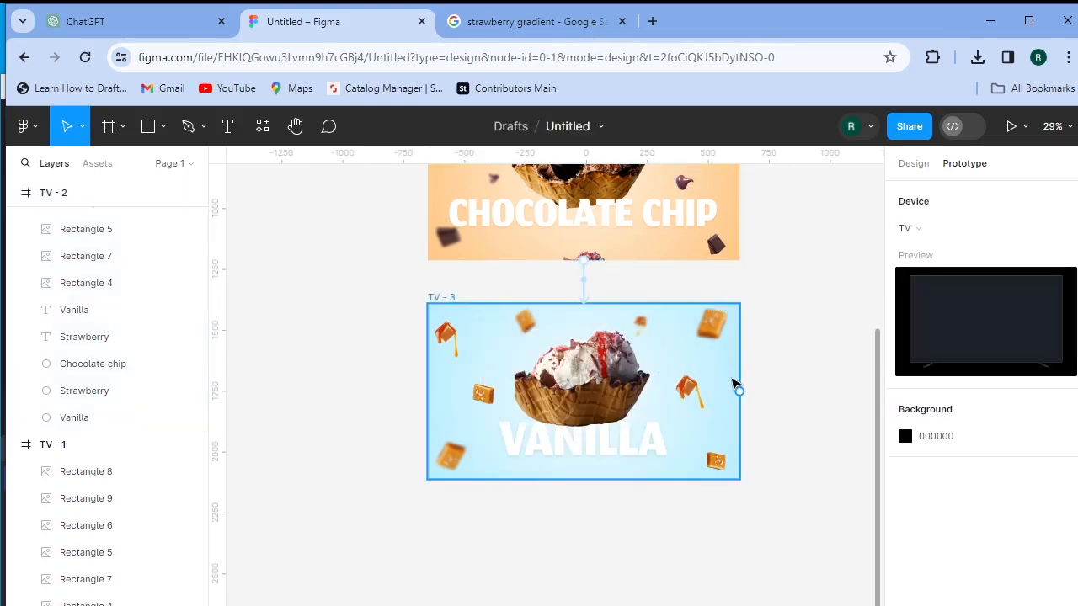
- Link TV - 3 back to TV - 2 on drag with a downward Push transition
{"action": "left_click", "coordinate": [739, 392]}
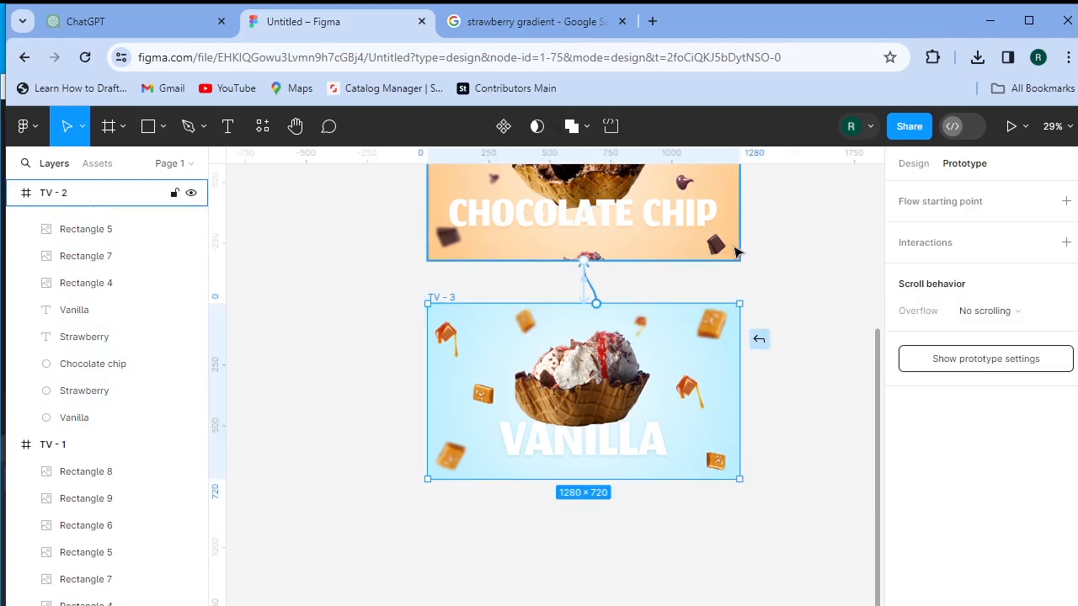
{"action": "left_click_drag", "start_coordinate": [733, 251], "coordinate": [732, 252]}
{"action": "left_click", "coordinate": [515, 301]}
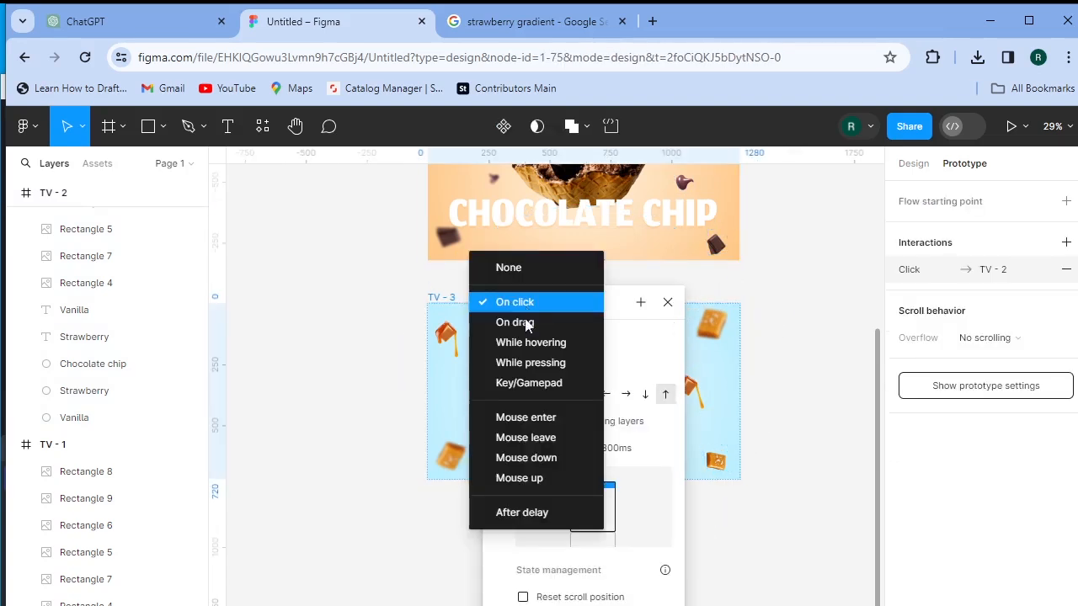
{"action": "left_click", "coordinate": [532, 324]}
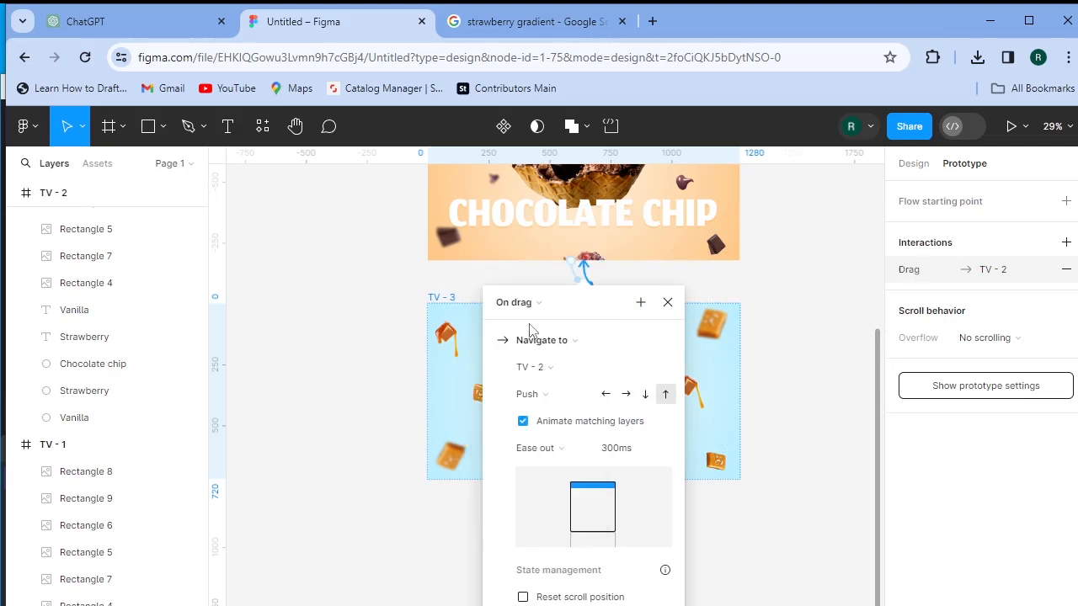
{"action": "left_click", "coordinate": [645, 395]}
{"action": "left_click", "coordinate": [667, 302]}
{"action": "scroll", "coordinate": [771, 278], "scroll_direction": "up", "scroll_amount": 3}
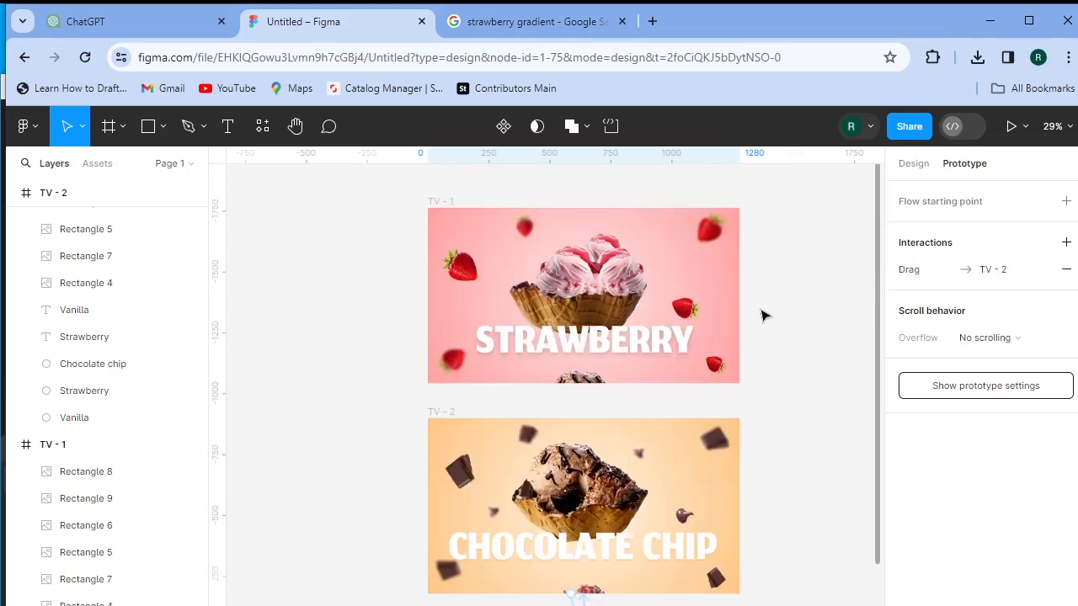
- Link TV - 2 back to TV - 1 with an On drag trigger
{"action": "left_click", "coordinate": [743, 510]}
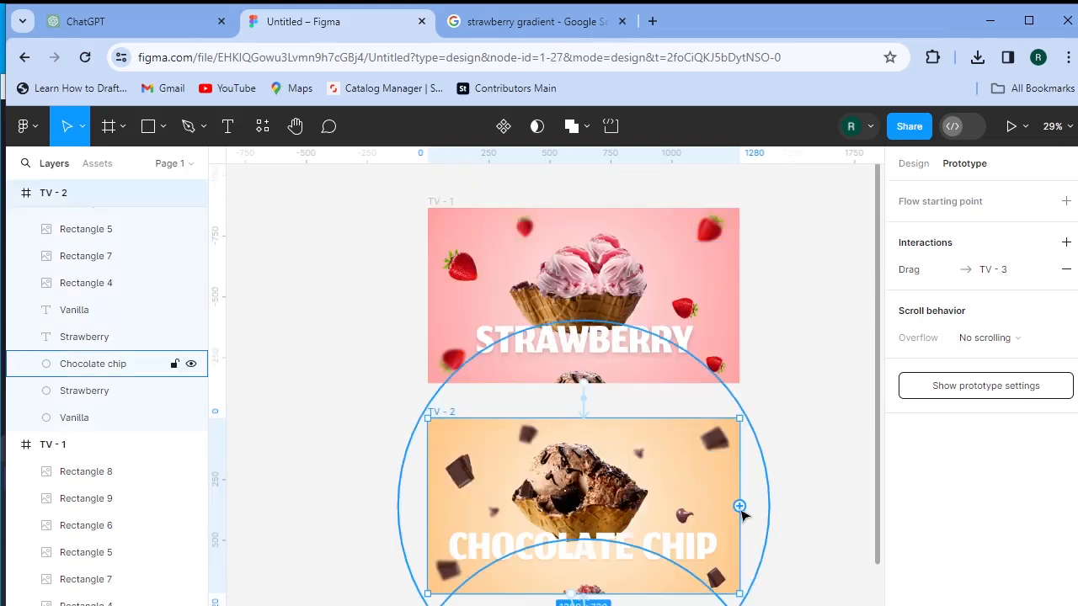
{"action": "left_click_drag", "start_coordinate": [768, 427], "coordinate": [736, 326]}
{"action": "left_click", "coordinate": [514, 425]}
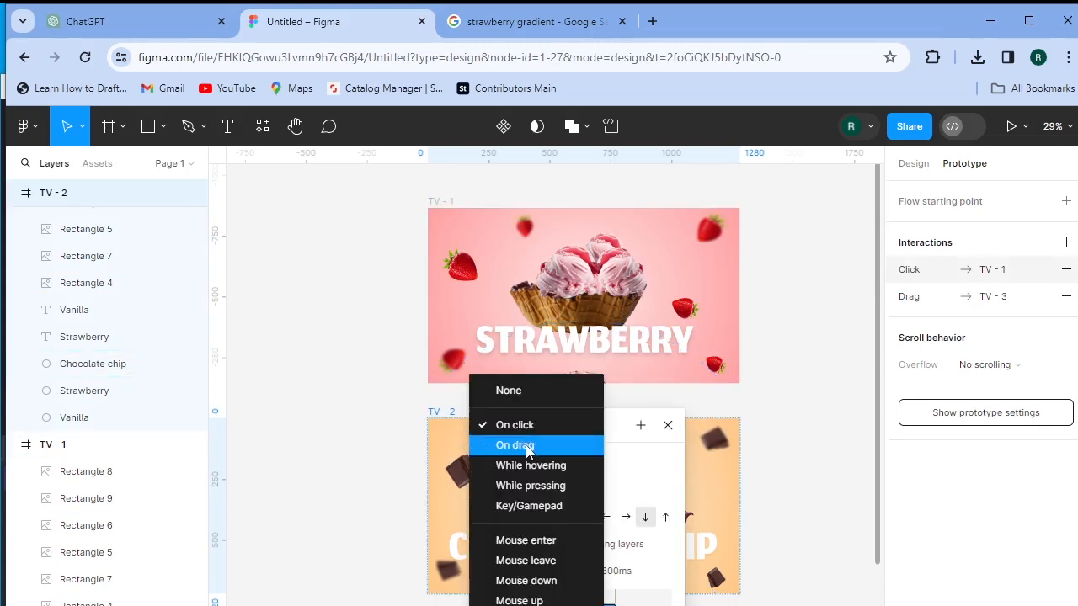
{"action": "left_click", "coordinate": [527, 447]}
{"action": "left_click", "coordinate": [810, 410]}
{"action": "scroll", "coordinate": [794, 510], "scroll_direction": "down", "scroll_amount": 2}
{"action": "scroll", "coordinate": [794, 509], "scroll_direction": "down", "scroll_amount": 4}
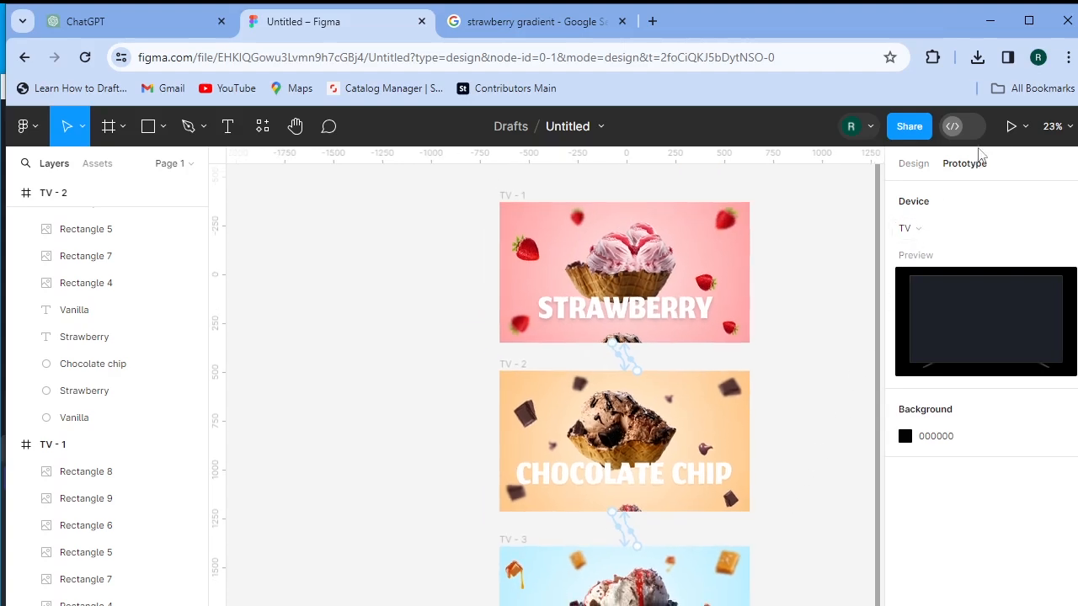
- Present the prototype and drag up and down between the Strawberry, Chocolate Chip and Vanilla screens
{"action": "left_click", "coordinate": [1012, 126]}
{"action": "left_click_drag", "start_coordinate": [840, 496], "coordinate": [963, 208]}
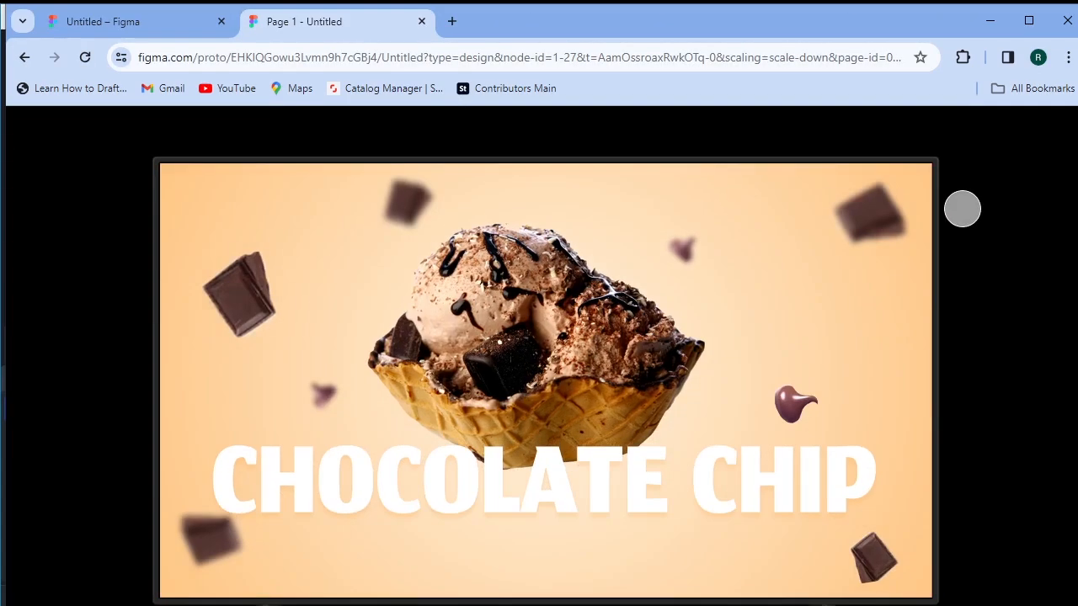
{"action": "left_click_drag", "start_coordinate": [859, 537], "coordinate": [968, 234]}
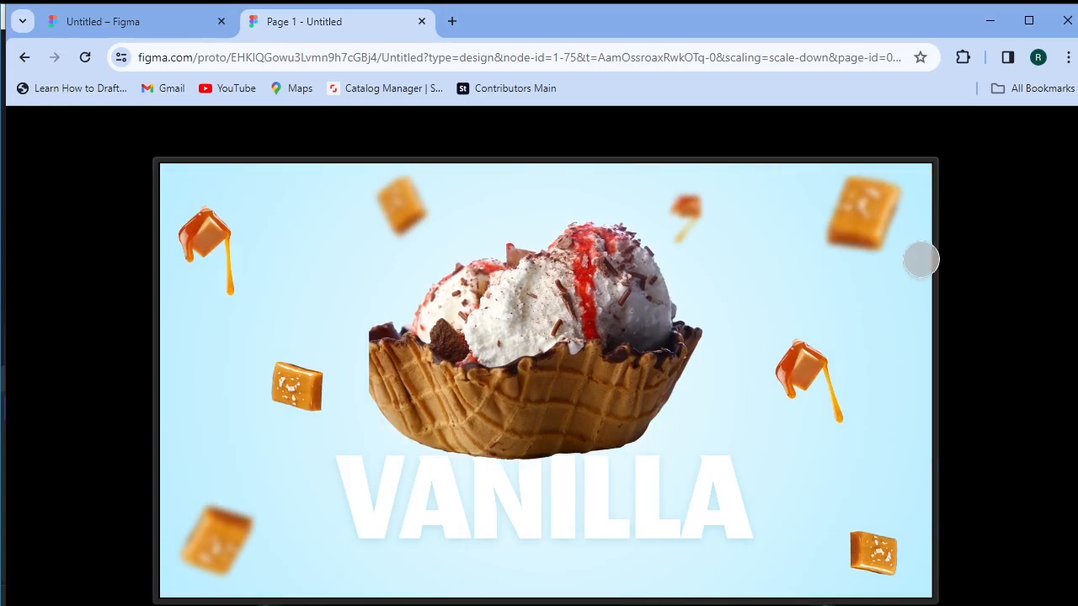
{"action": "left_click_drag", "start_coordinate": [923, 260], "coordinate": [893, 371]}
{"action": "left_click_drag", "start_coordinate": [881, 409], "coordinate": [929, 269]}
{"action": "left_click_drag", "start_coordinate": [840, 447], "coordinate": [885, 269]}
{"action": "left_click_drag", "start_coordinate": [873, 539], "coordinate": [937, 531]}
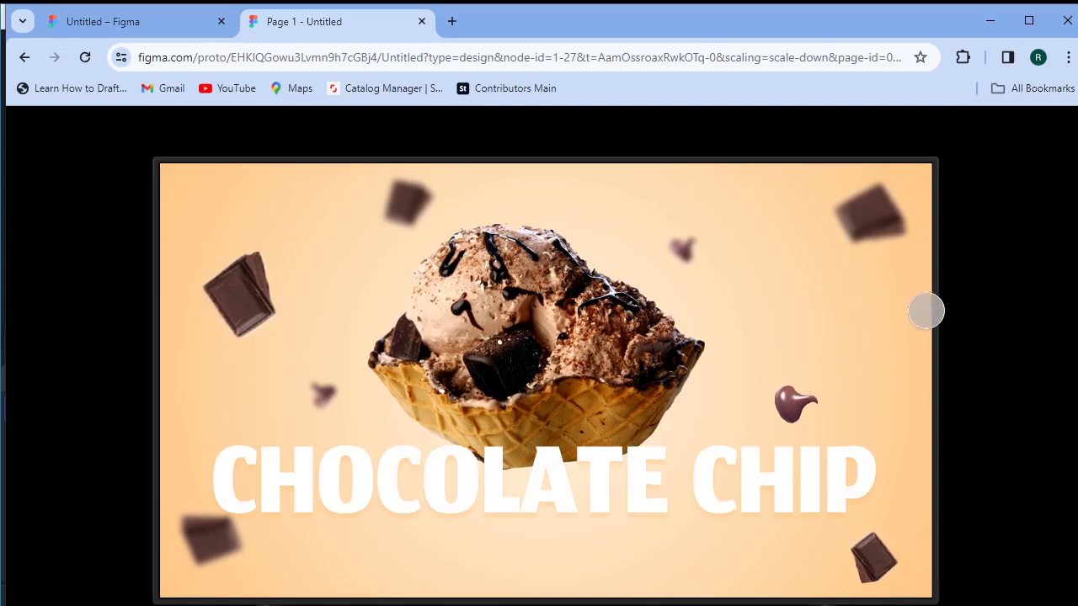
{"action": "left_click_drag", "start_coordinate": [913, 288], "coordinate": [918, 404]}
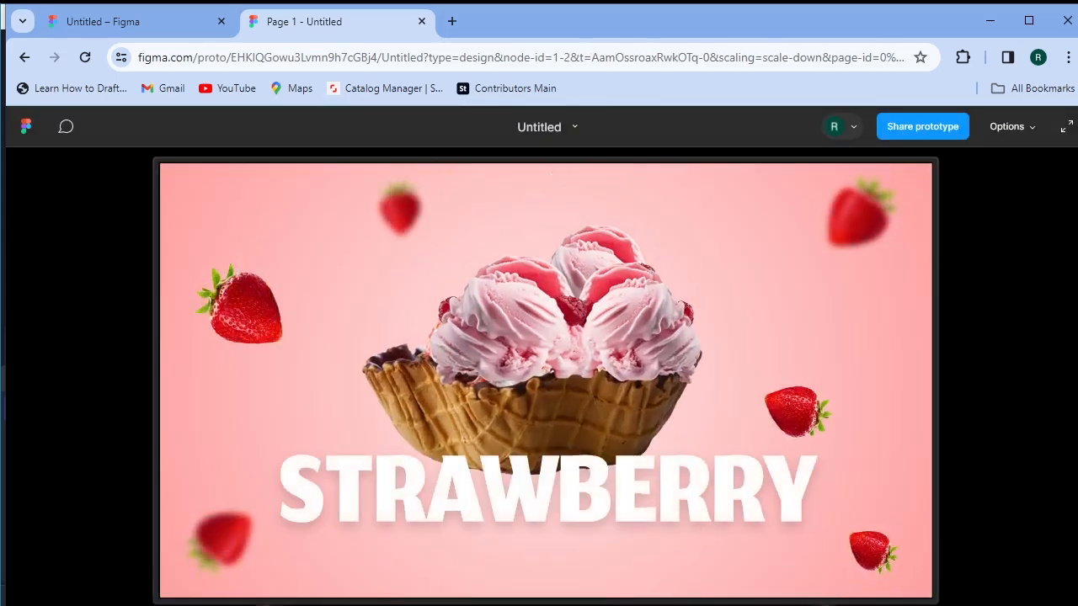
{"action": "key", "text": "Right"}
{"action": "key", "text": "Right"}
{"action": "key", "text": "Left"}
{"action": "key", "text": "Left"}
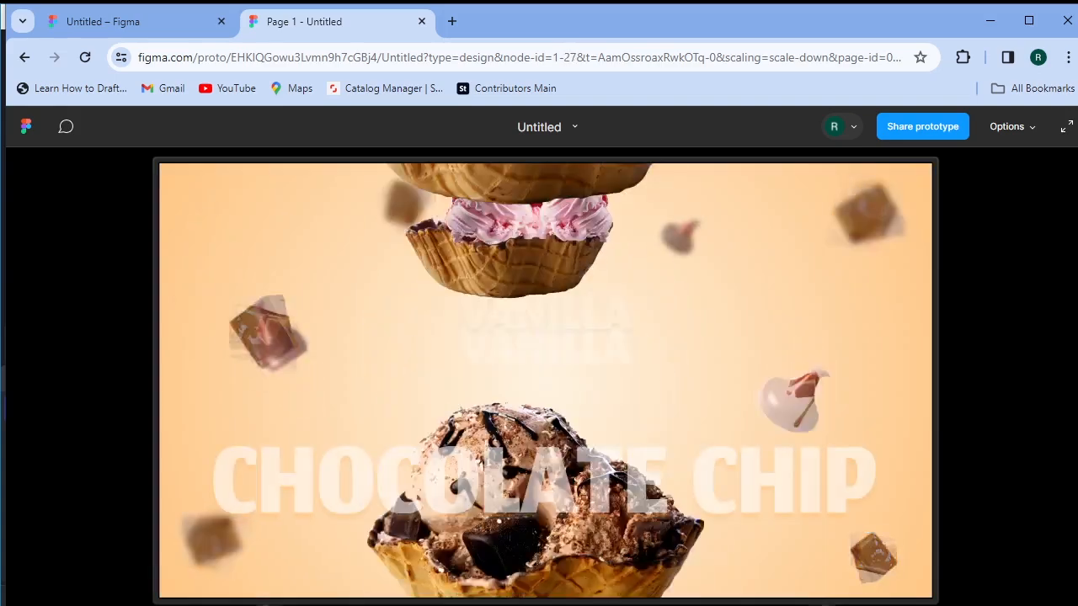